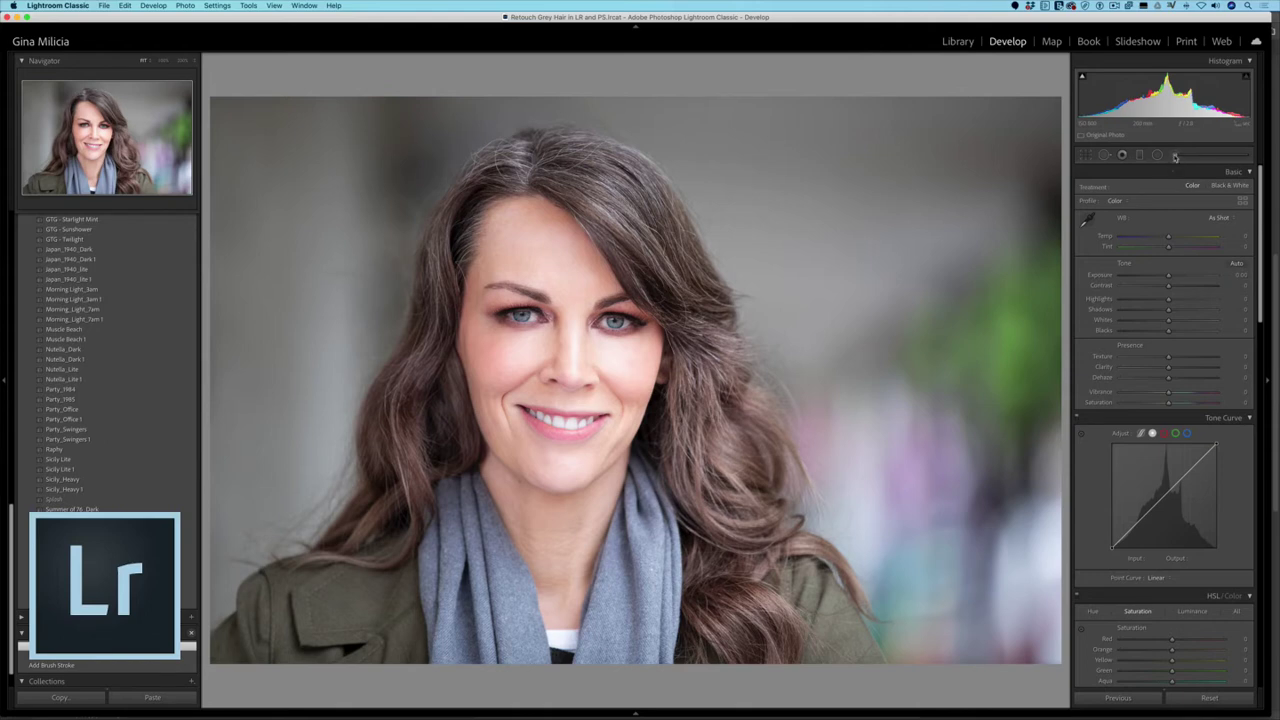
# Paint a darkening Adjustment Brush over the grey hair around the parting and crown
pyautogui.click(1175, 157)
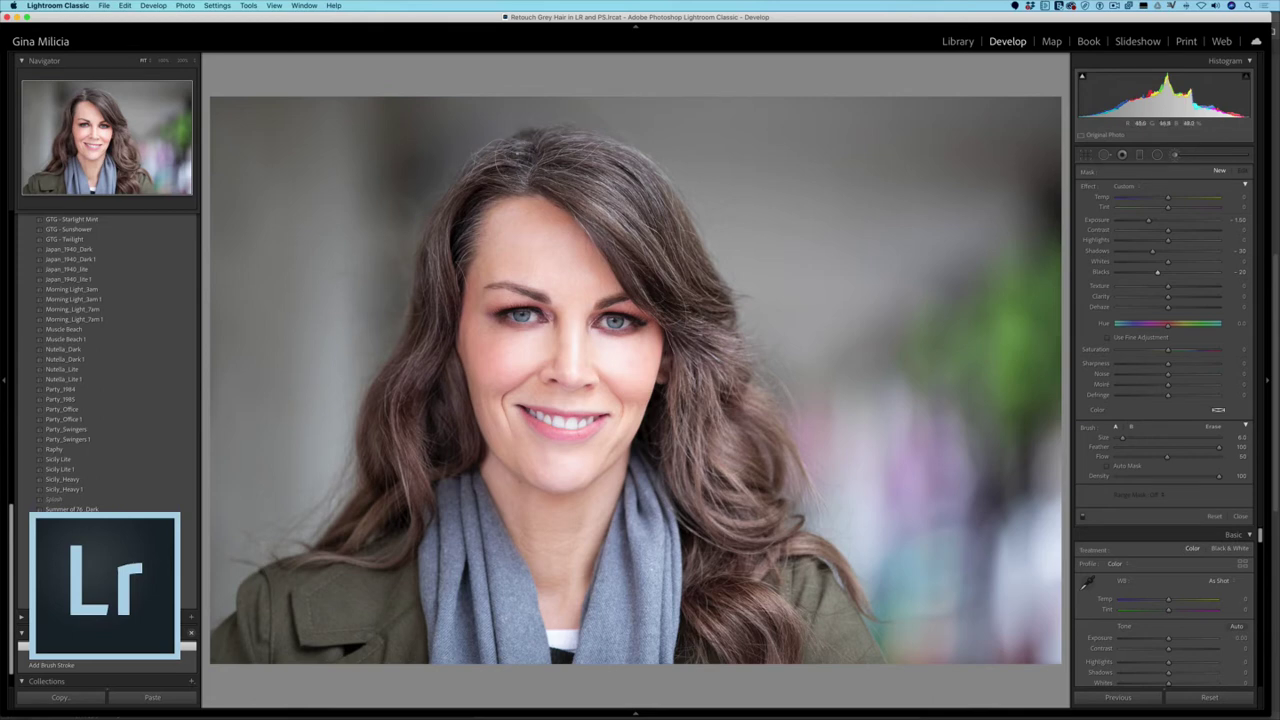
pyautogui.moveTo(496, 172)
pyautogui.mouseDown()
pyautogui.moveTo(545, 170)
pyautogui.moveTo(630, 225)
pyautogui.moveTo(615, 208)
pyautogui.moveTo(675, 275)
pyautogui.moveTo(590, 175)
pyautogui.moveTo(666, 216)
pyautogui.moveTo(600, 150)
pyautogui.moveTo(552, 140)
pyautogui.moveTo(517, 173)
pyautogui.mouseUp()
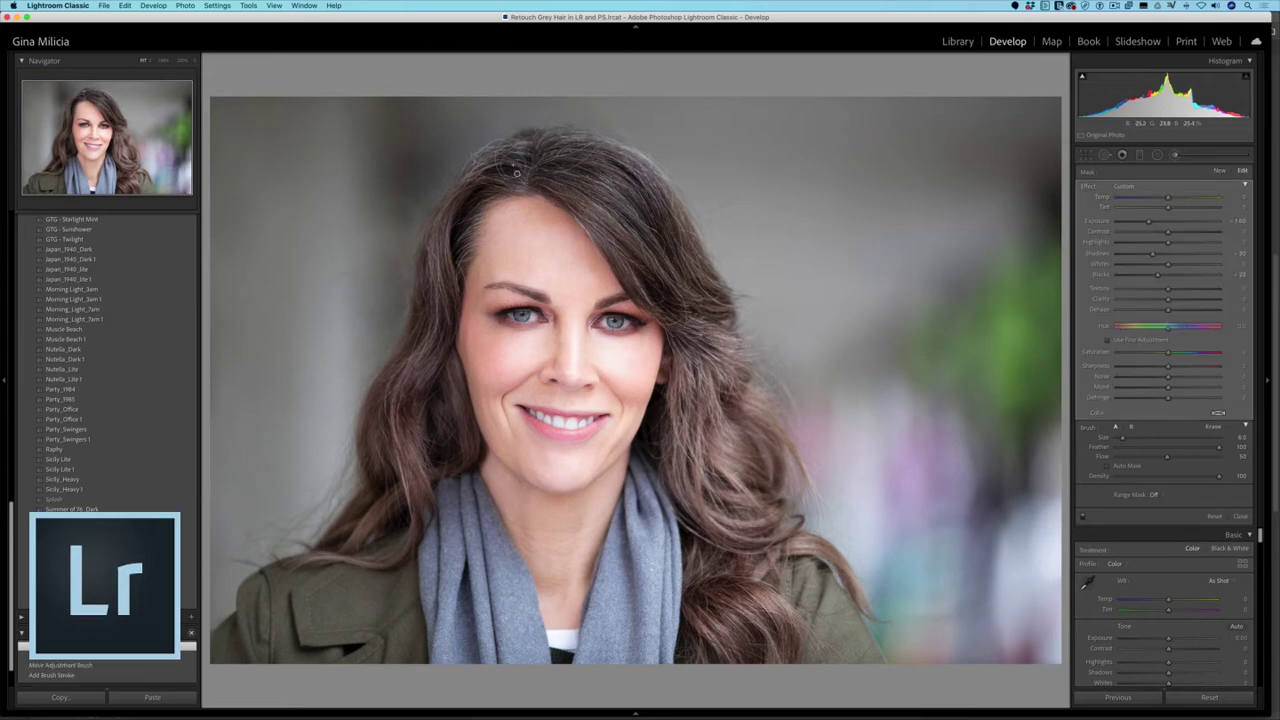
pyautogui.click(185, 61)
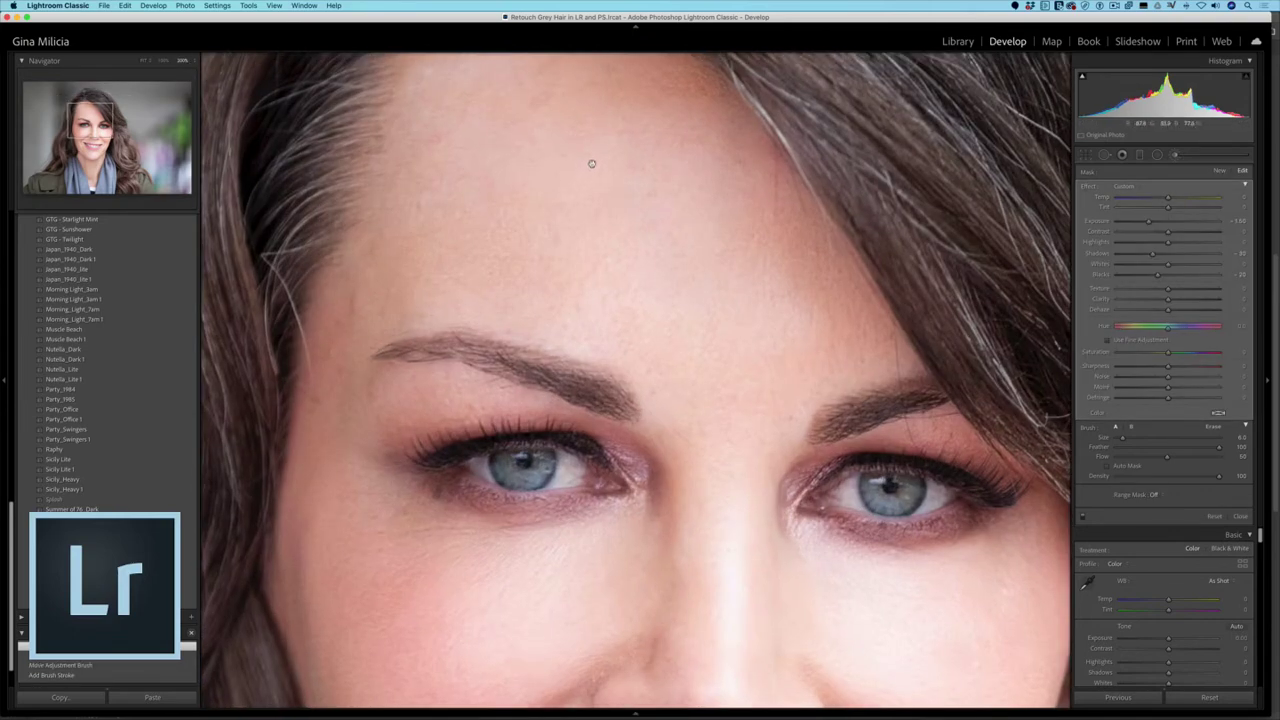
pyautogui.moveTo(591, 163); pyautogui.dragTo(646, 634)
pyautogui.moveTo(560, 379); pyautogui.dragTo(563, 220)
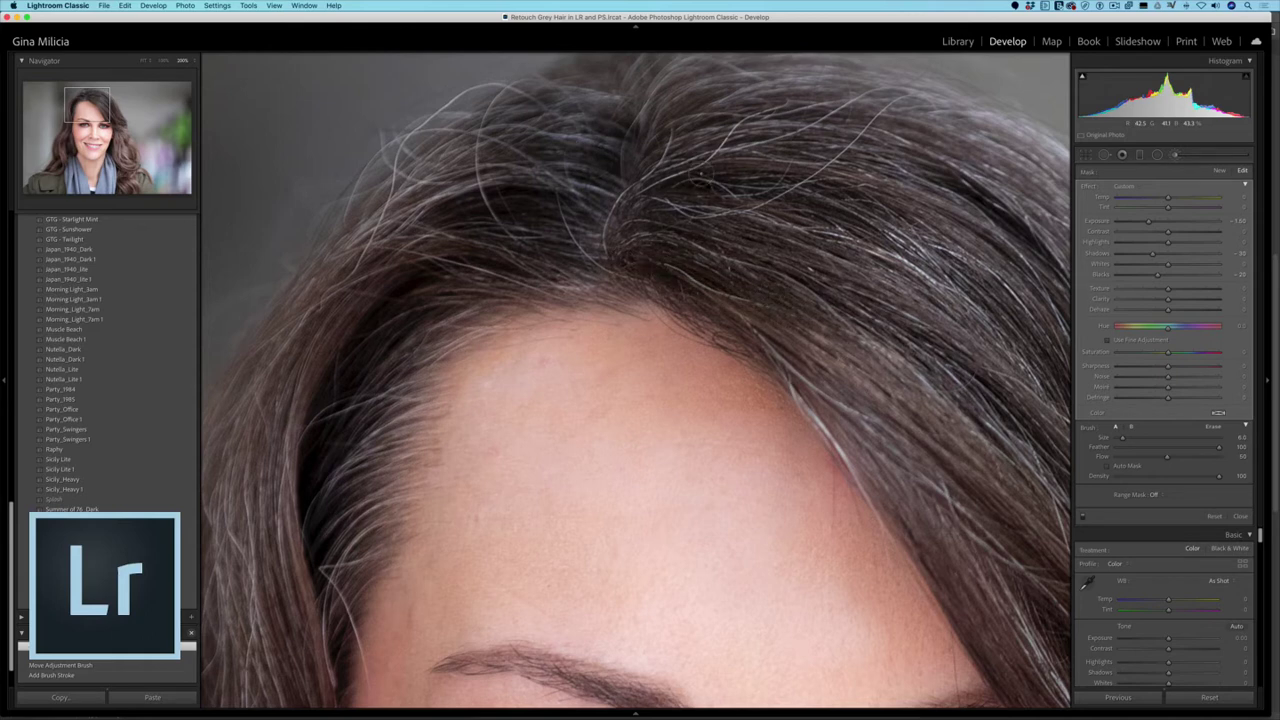
pyautogui.press('Delete')
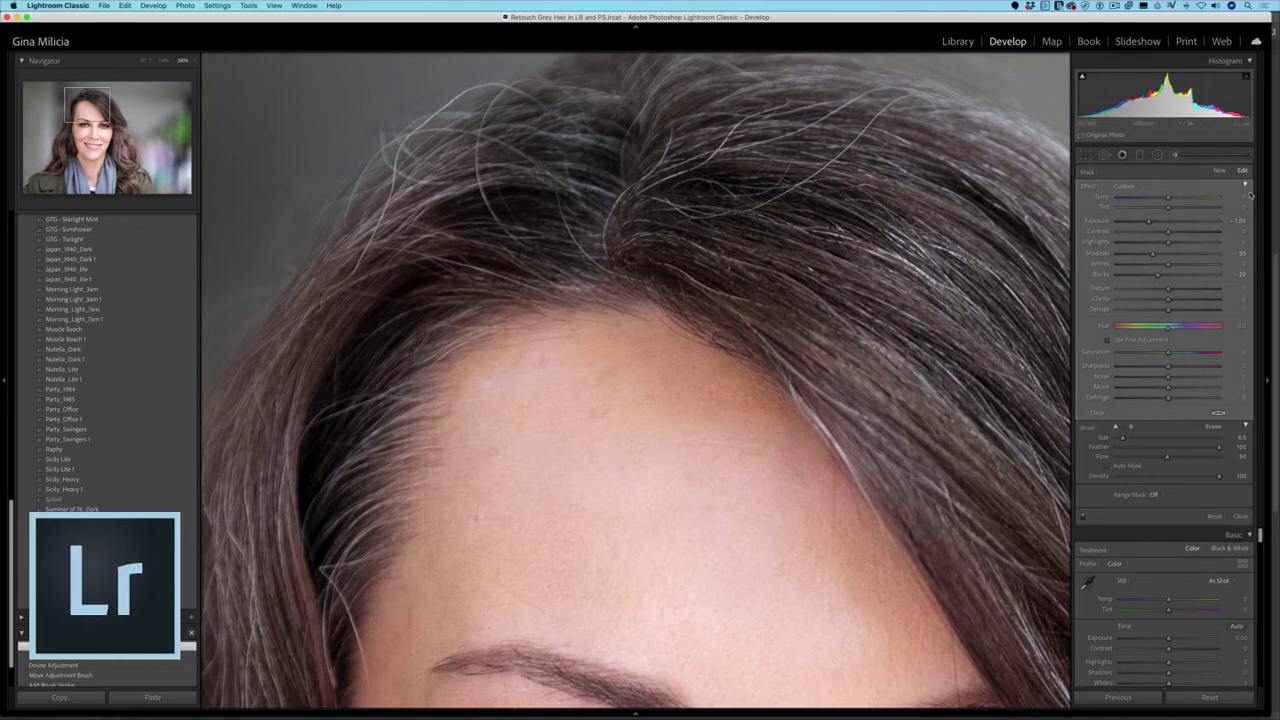
# Check the mask overlay on the hair and warm the brushed area with Temp about 25 and Tint 7
pyautogui.moveTo(1170, 198); pyautogui.dragTo(1179, 199)
pyautogui.press('o')
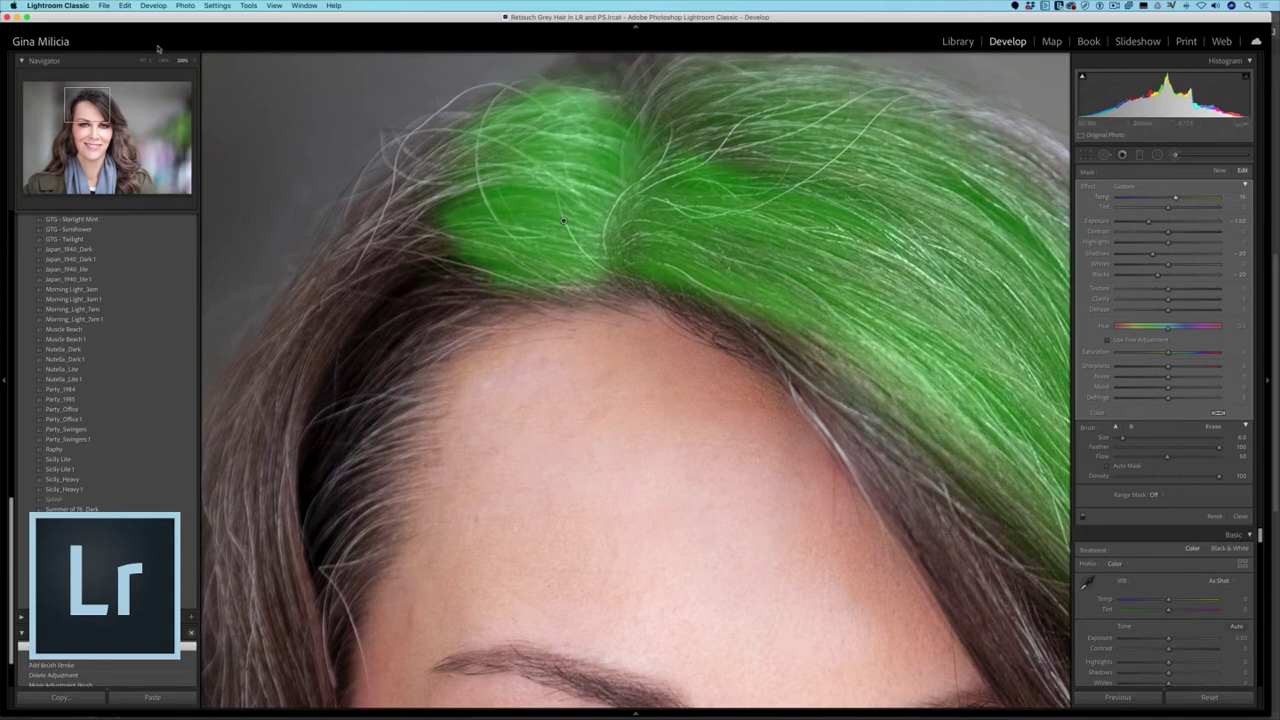
pyautogui.click(164, 62)
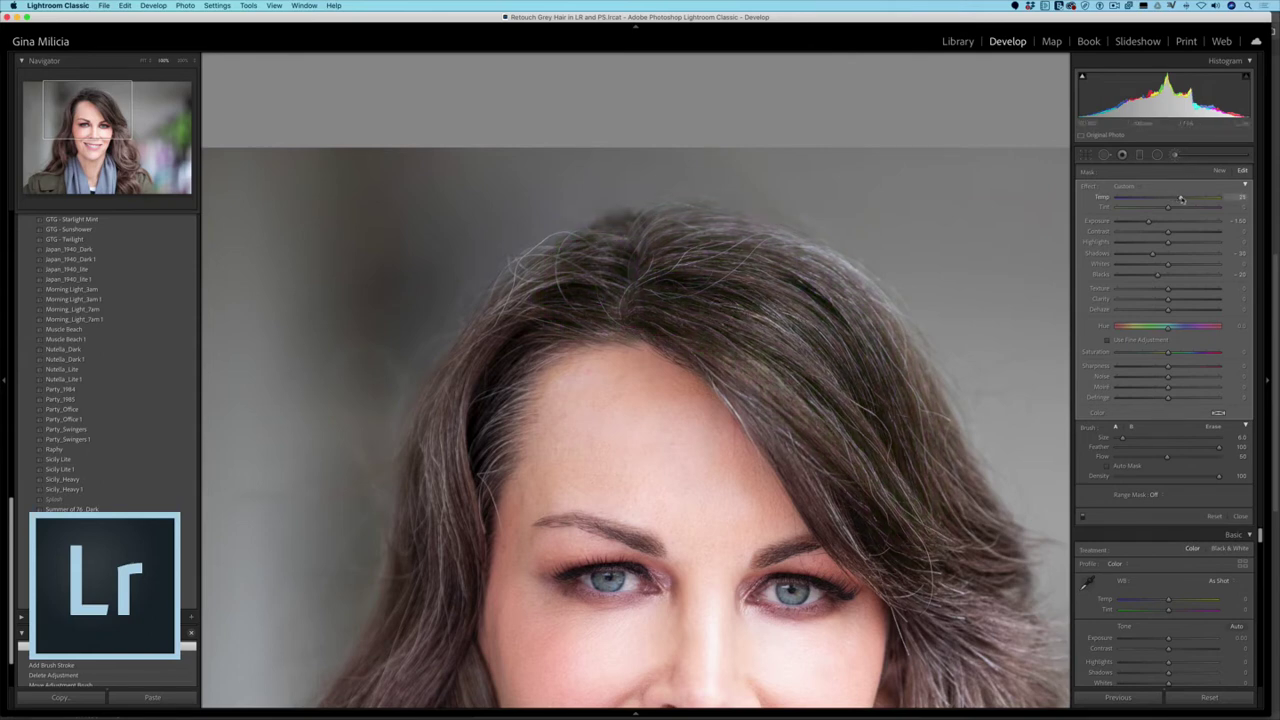
pyautogui.moveTo(1178, 198); pyautogui.dragTo(1181, 198)
pyautogui.moveTo(1170, 208); pyautogui.dragTo(1172, 207)
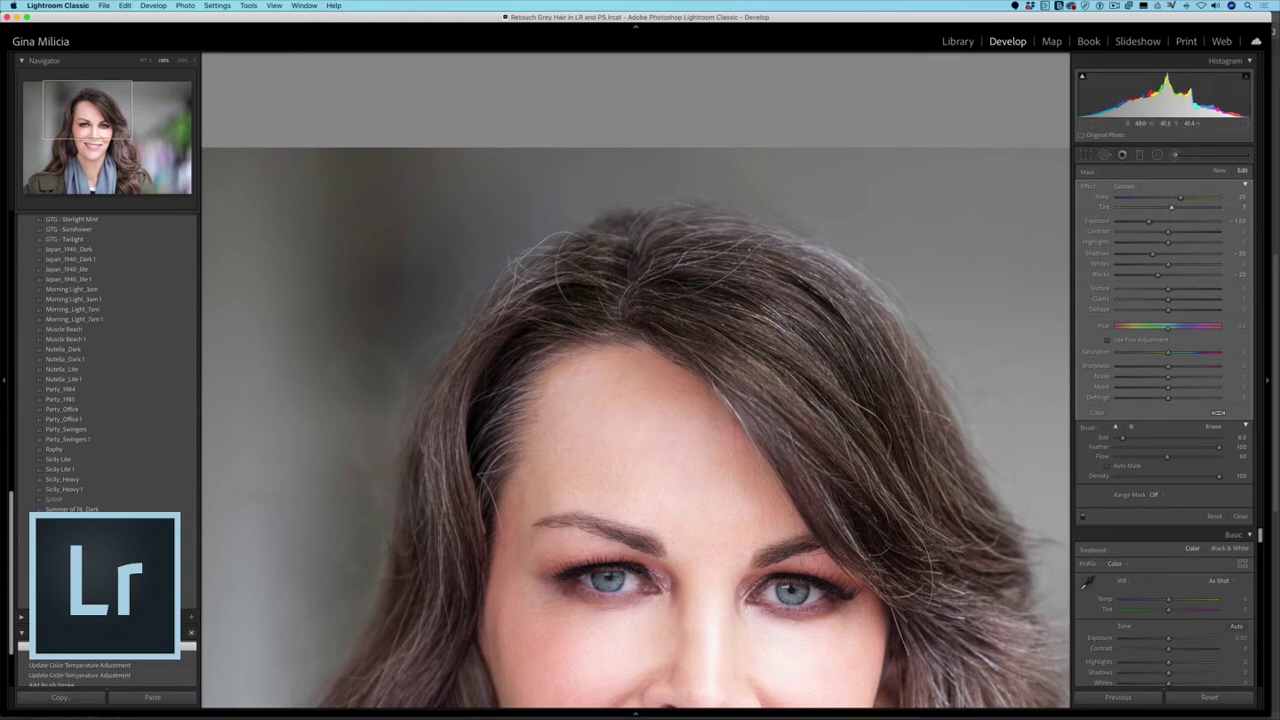
# Compare the brushed hair with the original before view
pyautogui.press('\\')
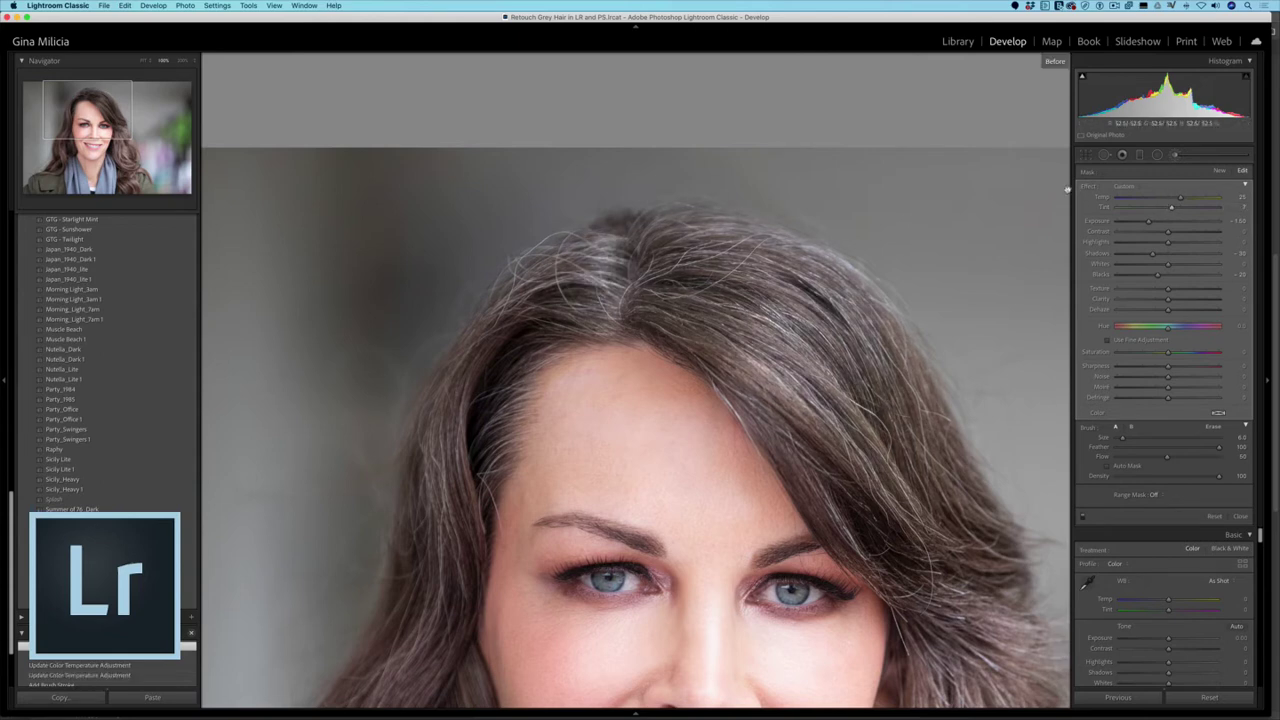
pyautogui.press('\\')
pyautogui.press('\\')
pyautogui.press('\\')
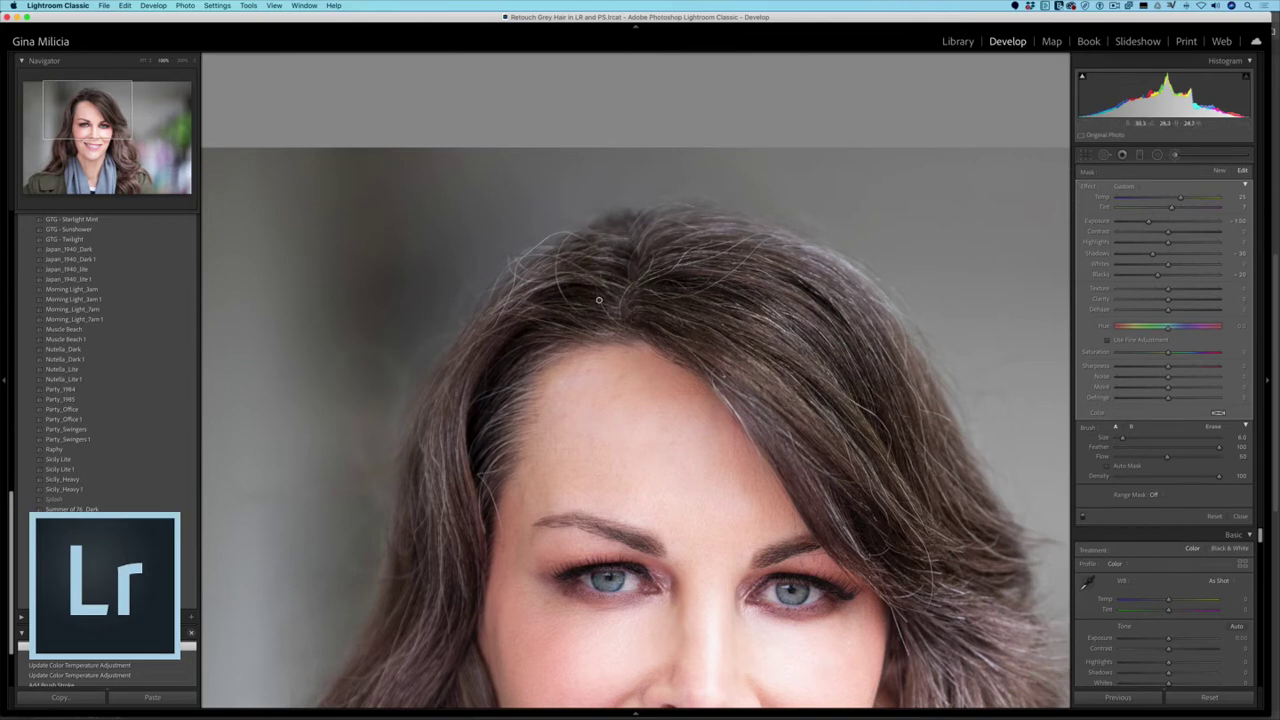
# Extend the brush adjustment over the grey strands on both sides of the face and across the crown
pyautogui.moveTo(748, 402)
pyautogui.mouseDown()
pyautogui.moveTo(907, 580)
pyautogui.moveTo(998, 615)
pyautogui.mouseUp()
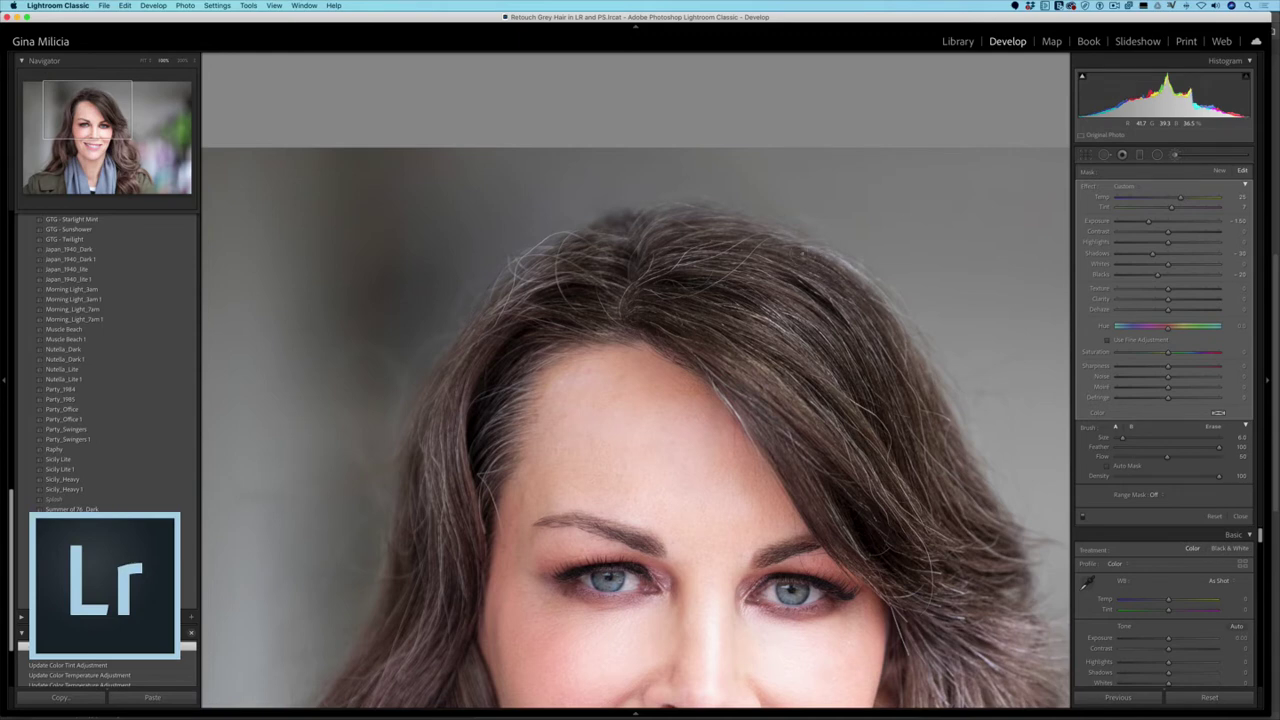
pyautogui.moveTo(520, 300); pyautogui.dragTo(551, 248)
pyautogui.moveTo(450, 591); pyautogui.dragTo(440, 425)
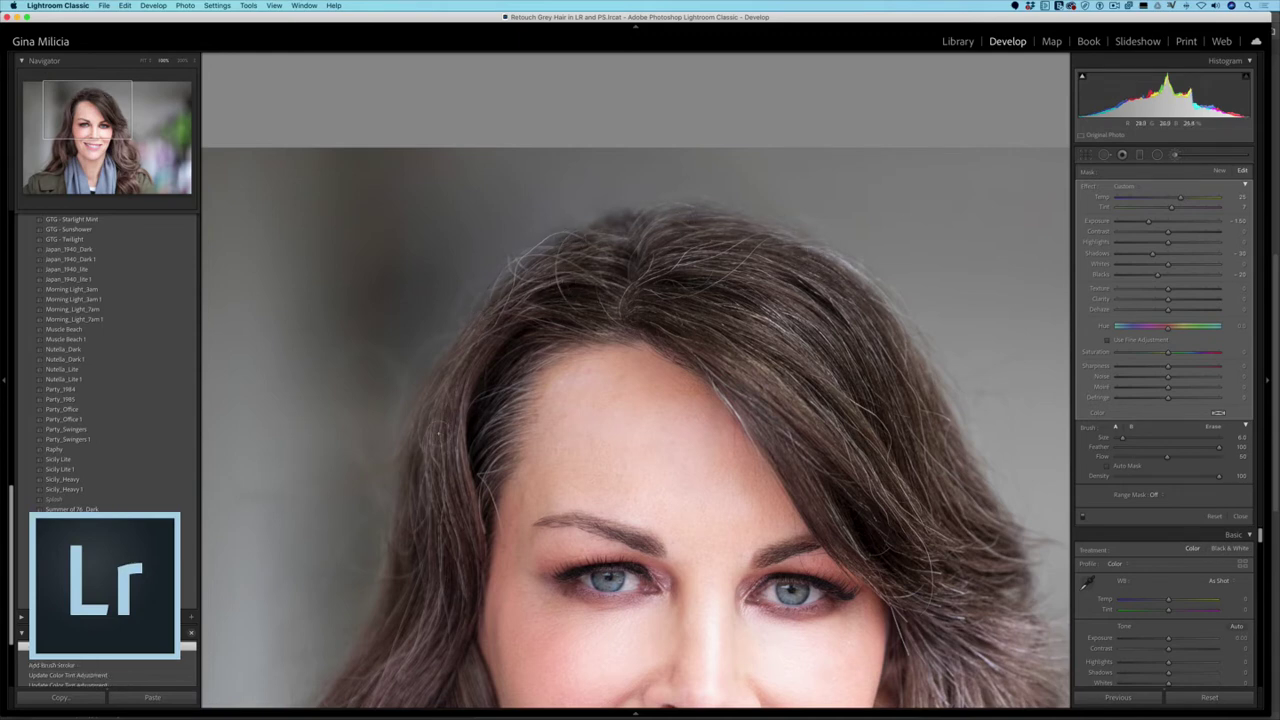
pyautogui.moveTo(724, 336); pyautogui.dragTo(672, 197)
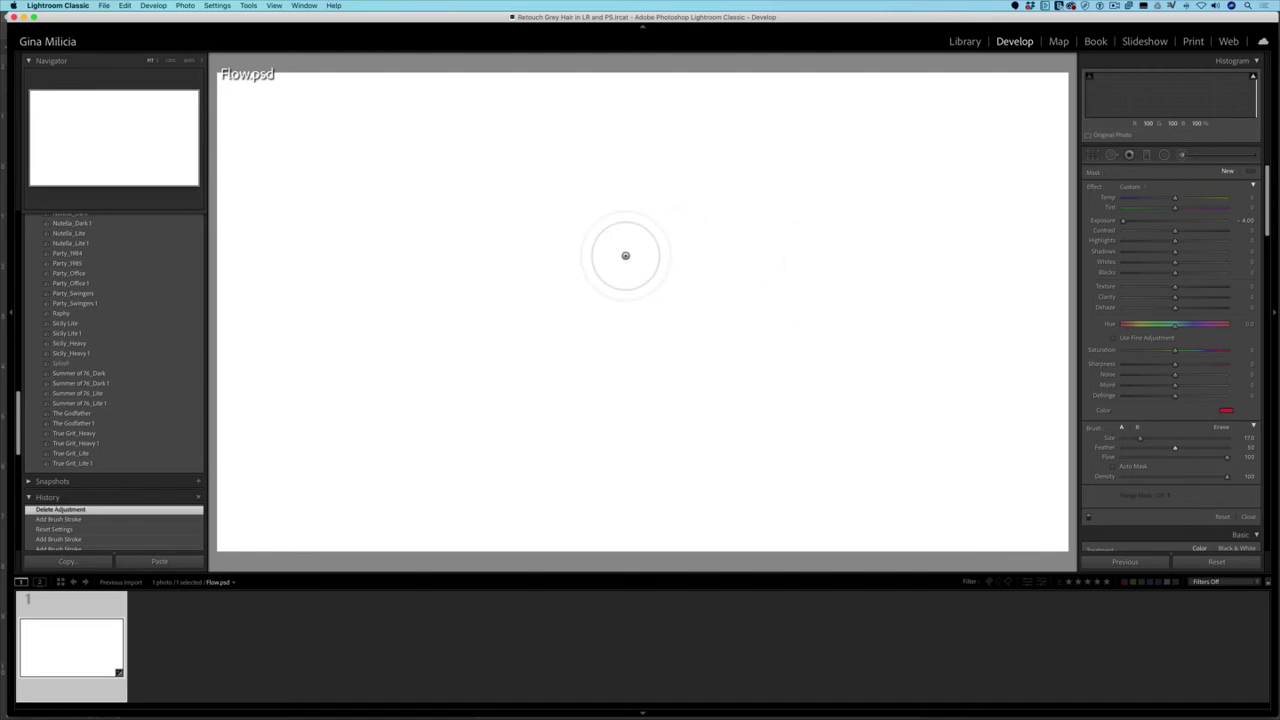
# Demonstrate brush resizing on the blank Flow.psd canvas, enlarging the brush to size 43
pyautogui.scroll(10, 625, 255)
pyautogui.scroll(2, 625, 255)
pyautogui.scroll(-8, 625, 255)
pyautogui.scroll(3, 626, 256)
pyautogui.scroll(4, 626, 256)
pyautogui.scroll(-4, 626, 256)
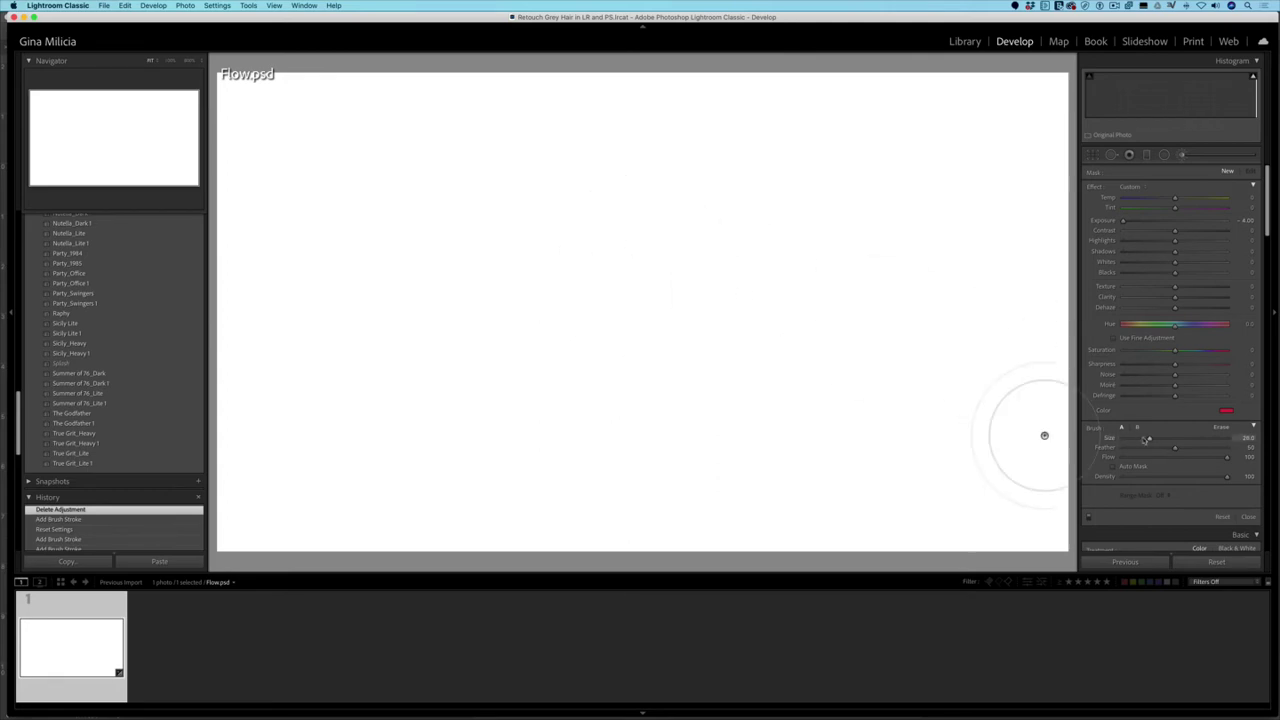
pyautogui.moveTo(1151, 438); pyautogui.dragTo(1156, 439)
pyautogui.scroll(4, 1045, 436)
pyautogui.scroll(-6, 1045, 436)
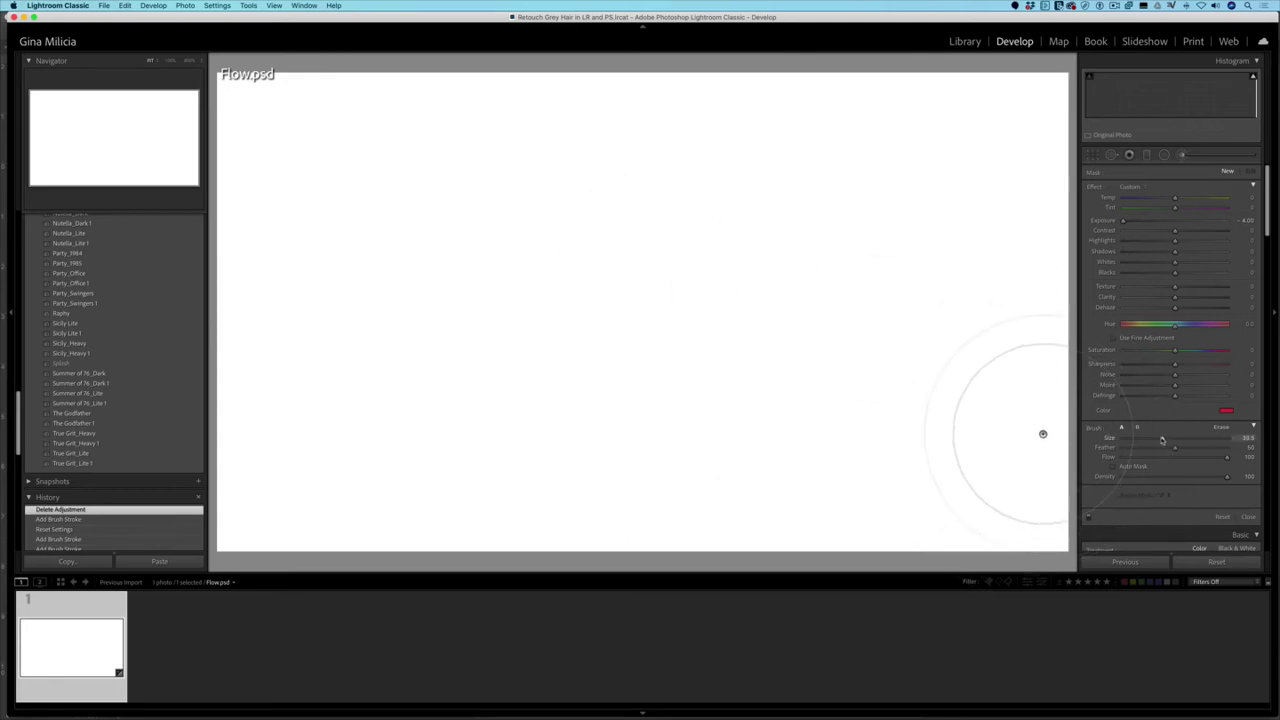
pyautogui.scroll(3, 1045, 436)
pyautogui.scroll(3, 1045, 436)
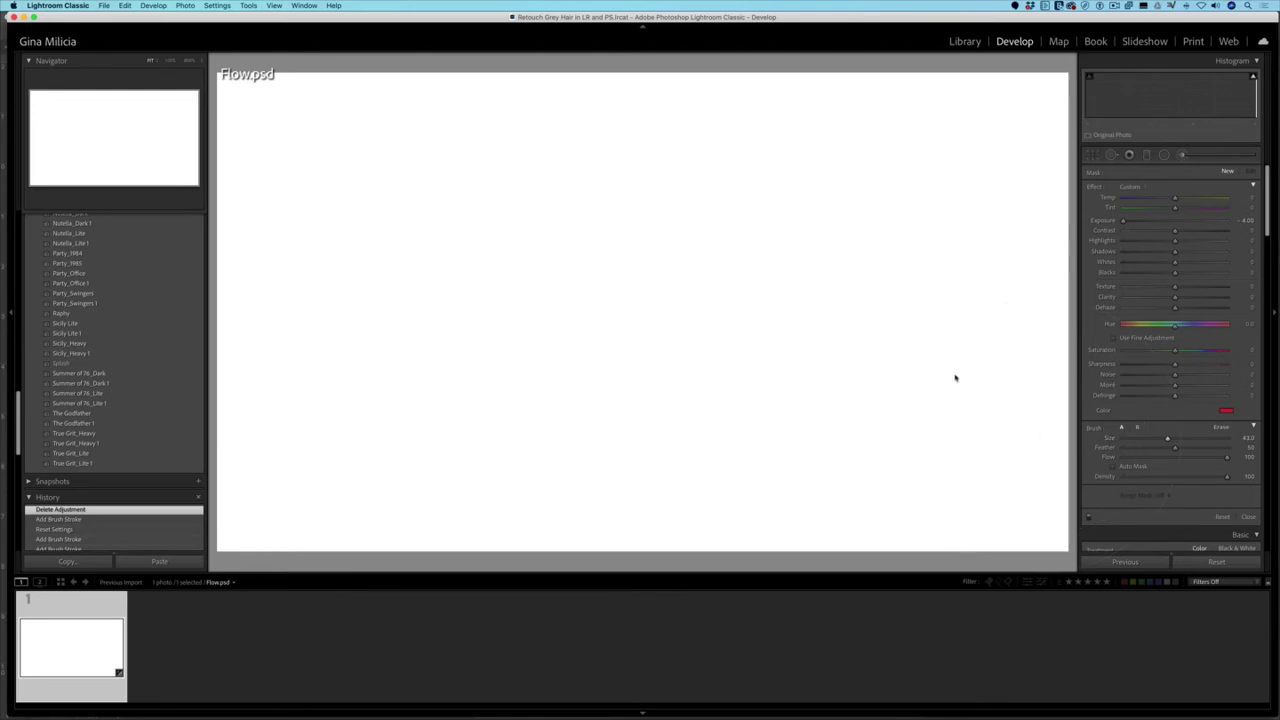
pyautogui.scroll(-4, 655, 239)
# Set the brush feather to 0 and size to 22, and paint a hard-edged vertical stroke on the canvas's left side
pyautogui.moveTo(1171, 450); pyautogui.dragTo(1146, 450)
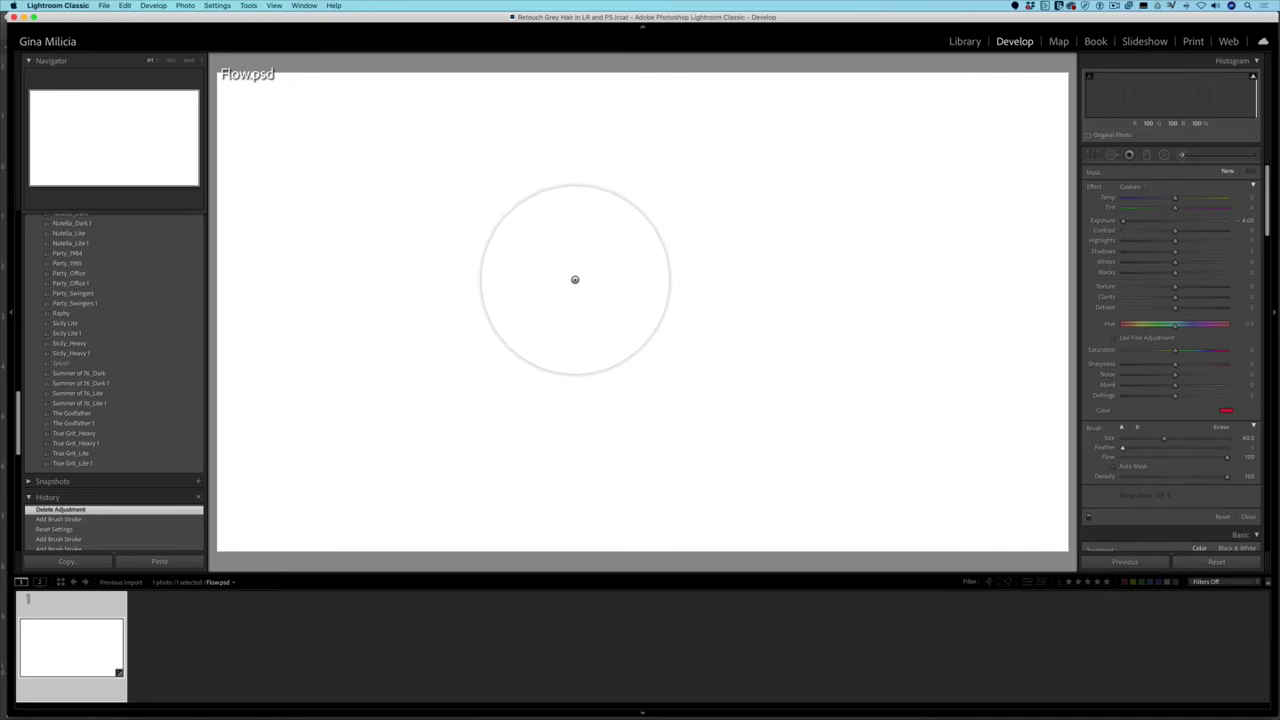
pyautogui.press('[')
pyautogui.press('[')
pyautogui.press('[')
pyautogui.press('[')
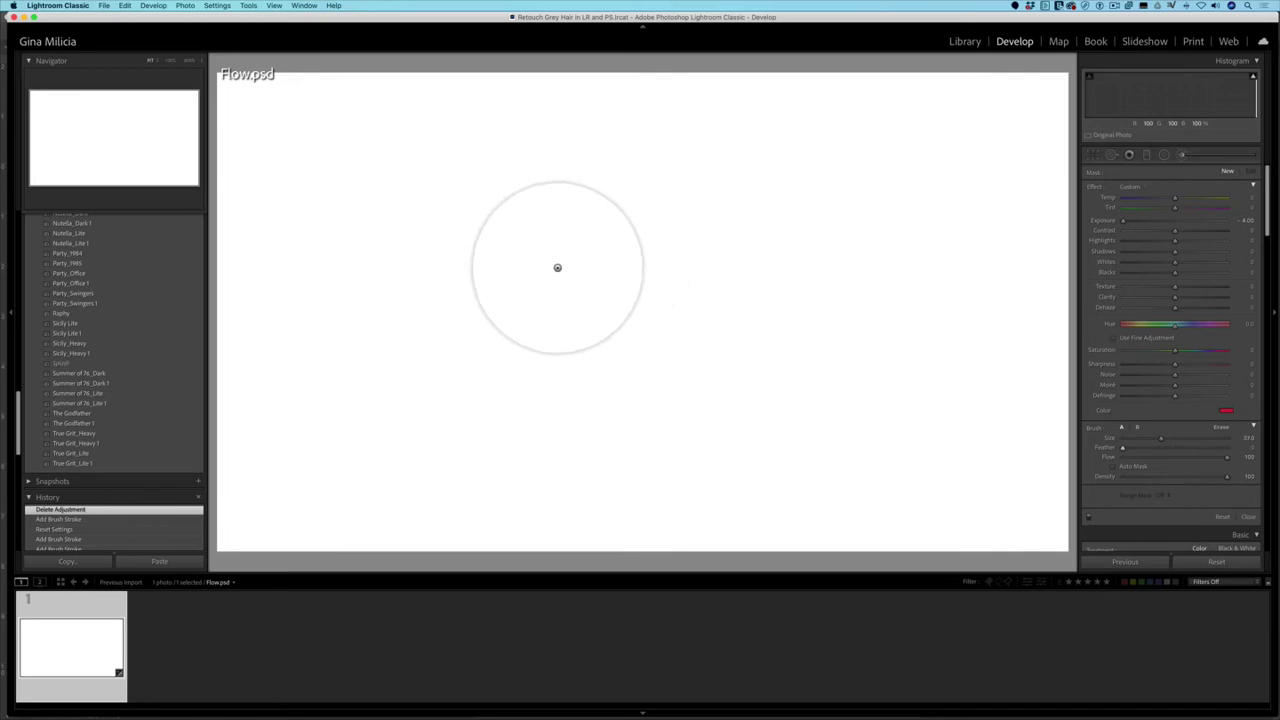
pyautogui.press('[')
pyautogui.press('[')
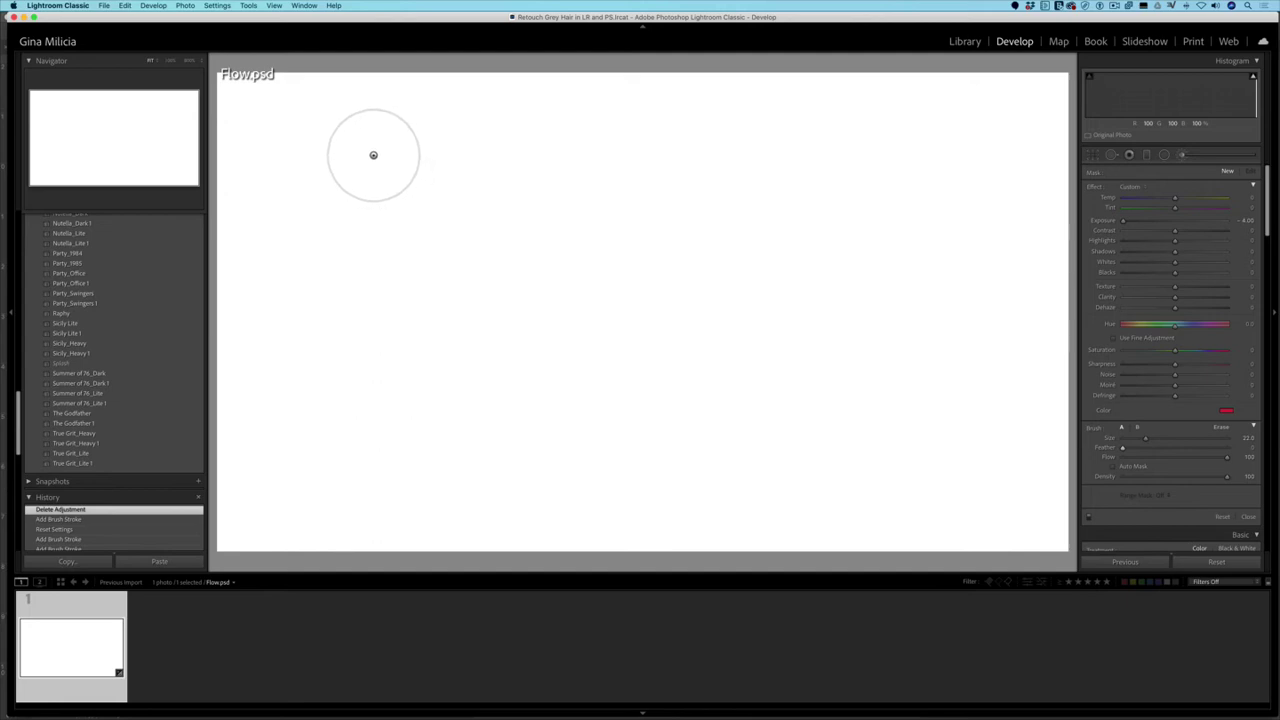
pyautogui.moveTo(373, 155)
pyautogui.mouseDown()
pyautogui.moveTo(373, 467)
pyautogui.moveTo(380, 149)
pyautogui.mouseUp()
# Set the brush feather to 100 and paint a soft-edged vertical stroke beside the first one
pyautogui.moveTo(1122, 447); pyautogui.dragTo(1223, 455)
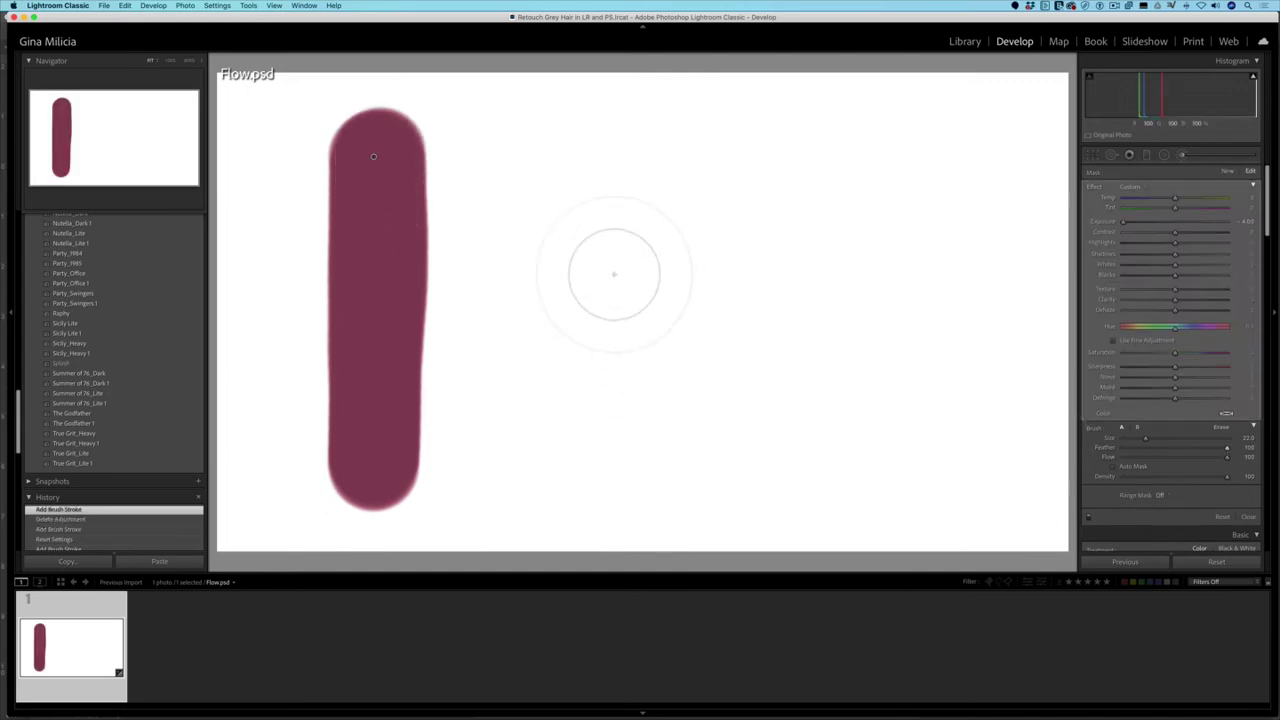
pyautogui.click(555, 178)
pyautogui.moveTo(555, 178)
pyautogui.mouseDown()
pyautogui.moveTo(565, 458)
pyautogui.moveTo(560, 175)
pyautogui.mouseUp()
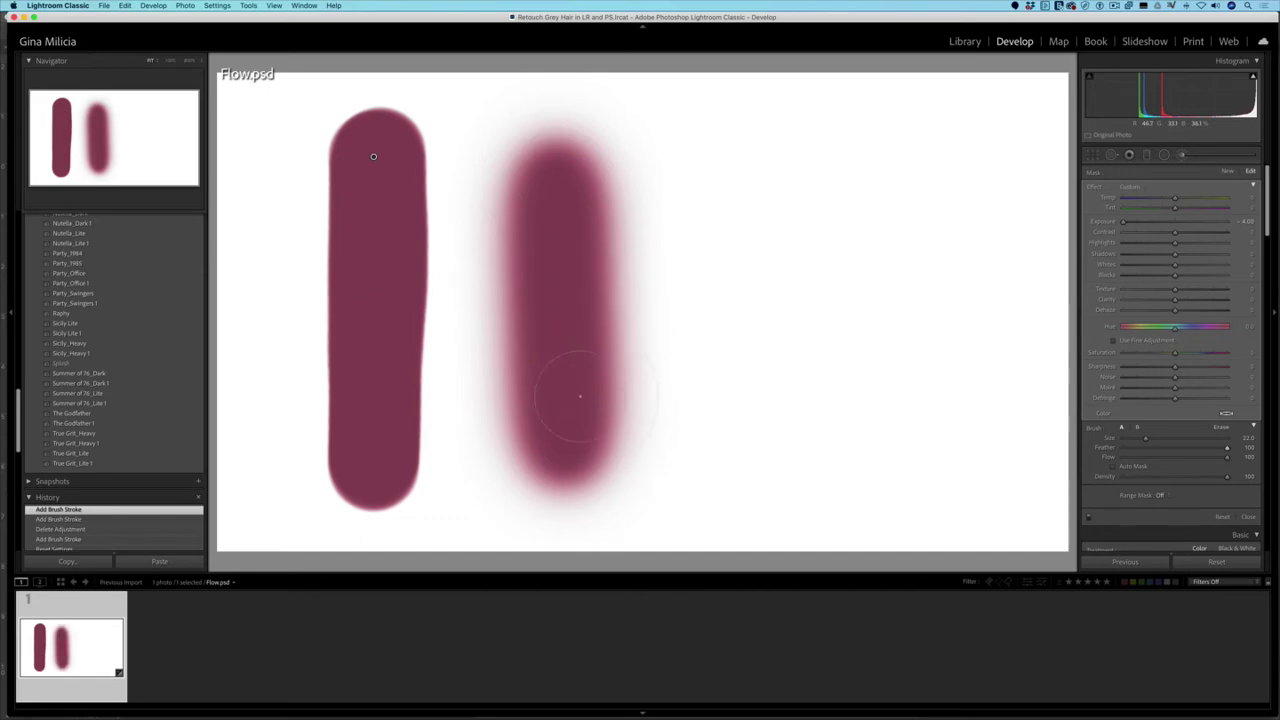
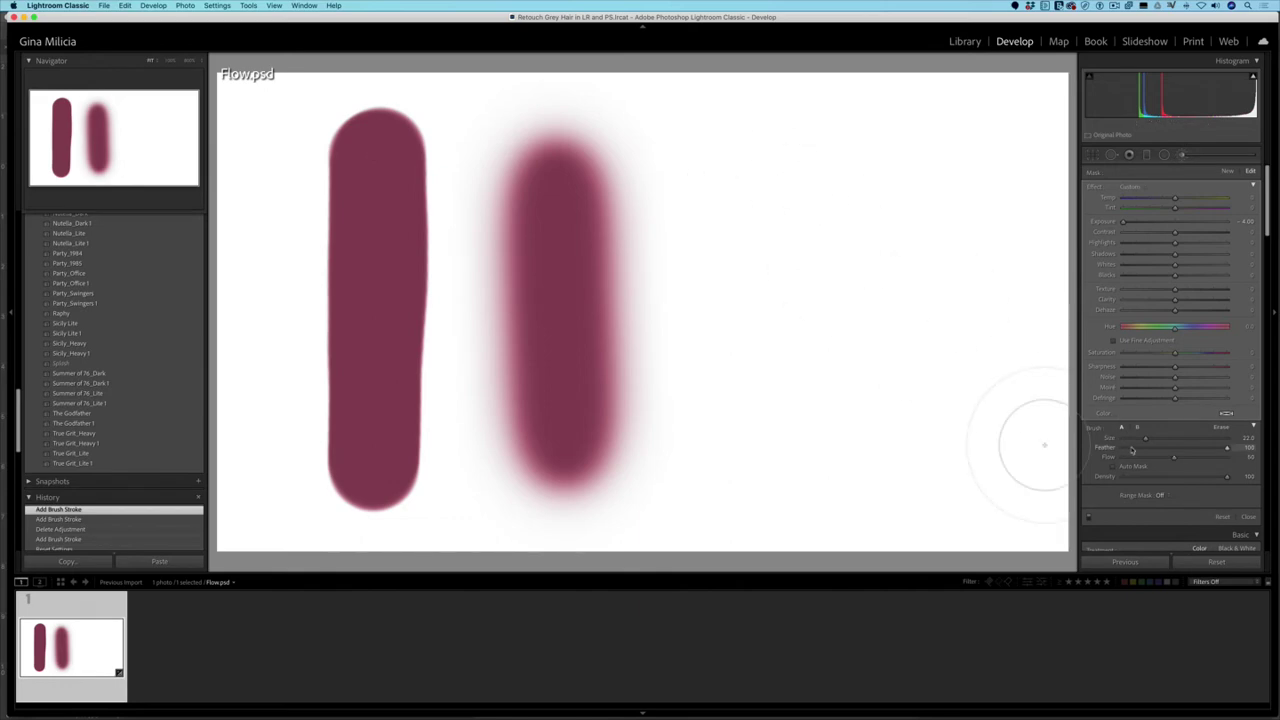
# Set the feather to 0 and paint two built-up vertical strokes at flow 50 on the canvas's right half
pyautogui.moveTo(1131, 449); pyautogui.dragTo(1121, 448)
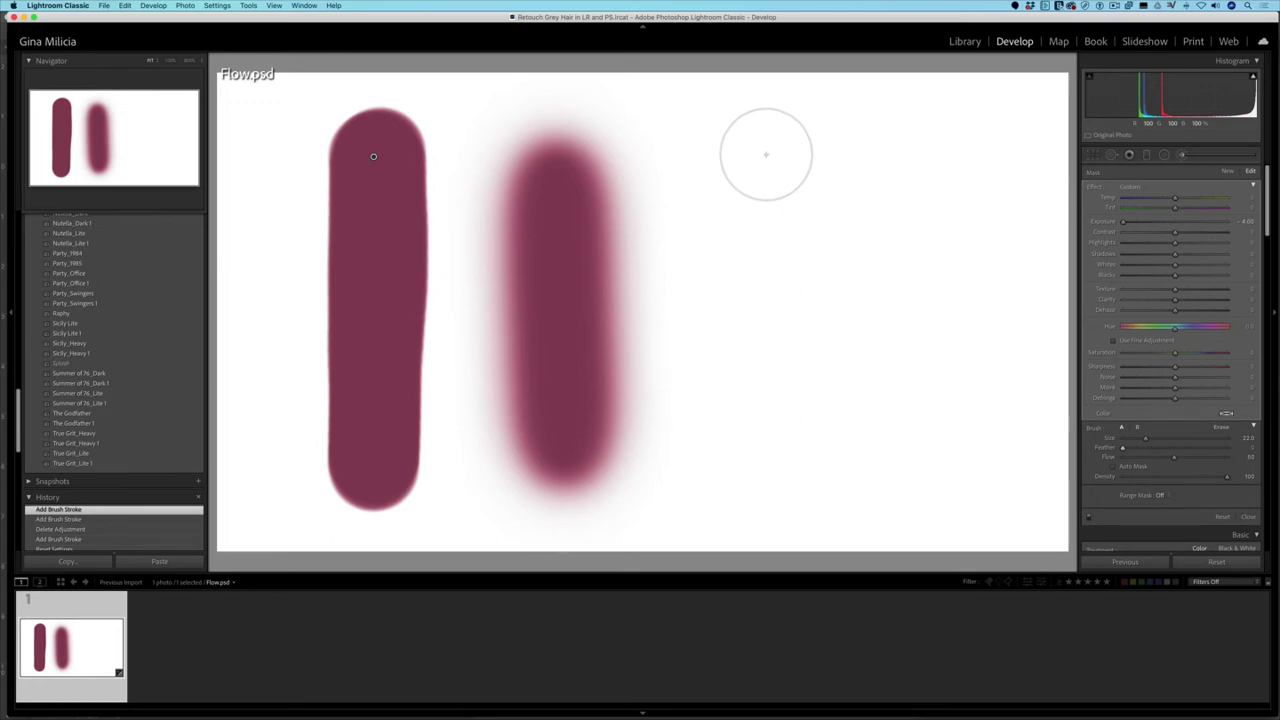
pyautogui.moveTo(765, 148)
pyautogui.mouseDown()
pyautogui.moveTo(773, 477)
pyautogui.moveTo(770, 160)
pyautogui.moveTo(775, 497)
pyautogui.moveTo(765, 130)
pyautogui.moveTo(766, 493)
pyautogui.moveTo(761, 159)
pyautogui.moveTo(777, 501)
pyautogui.moveTo(768, 117)
pyautogui.moveTo(772, 497)
pyautogui.moveTo(765, 142)
pyautogui.moveTo(773, 478)
pyautogui.moveTo(766, 171)
pyautogui.mouseUp()
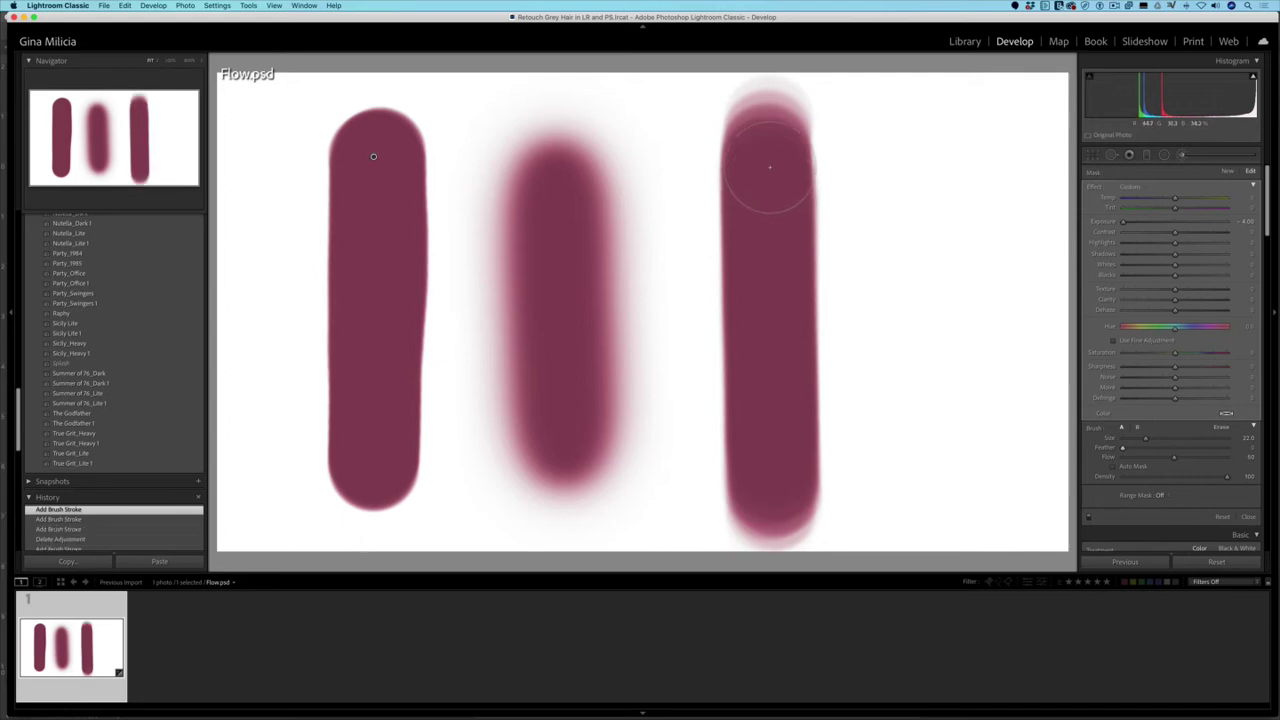
pyautogui.moveTo(903, 157)
pyautogui.mouseDown()
pyautogui.moveTo(913, 500)
pyautogui.moveTo(905, 172)
pyautogui.moveTo(923, 493)
pyautogui.moveTo(908, 160)
pyautogui.moveTo(908, 510)
pyautogui.moveTo(909, 202)
pyautogui.moveTo(917, 476)
pyautogui.mouseUp()
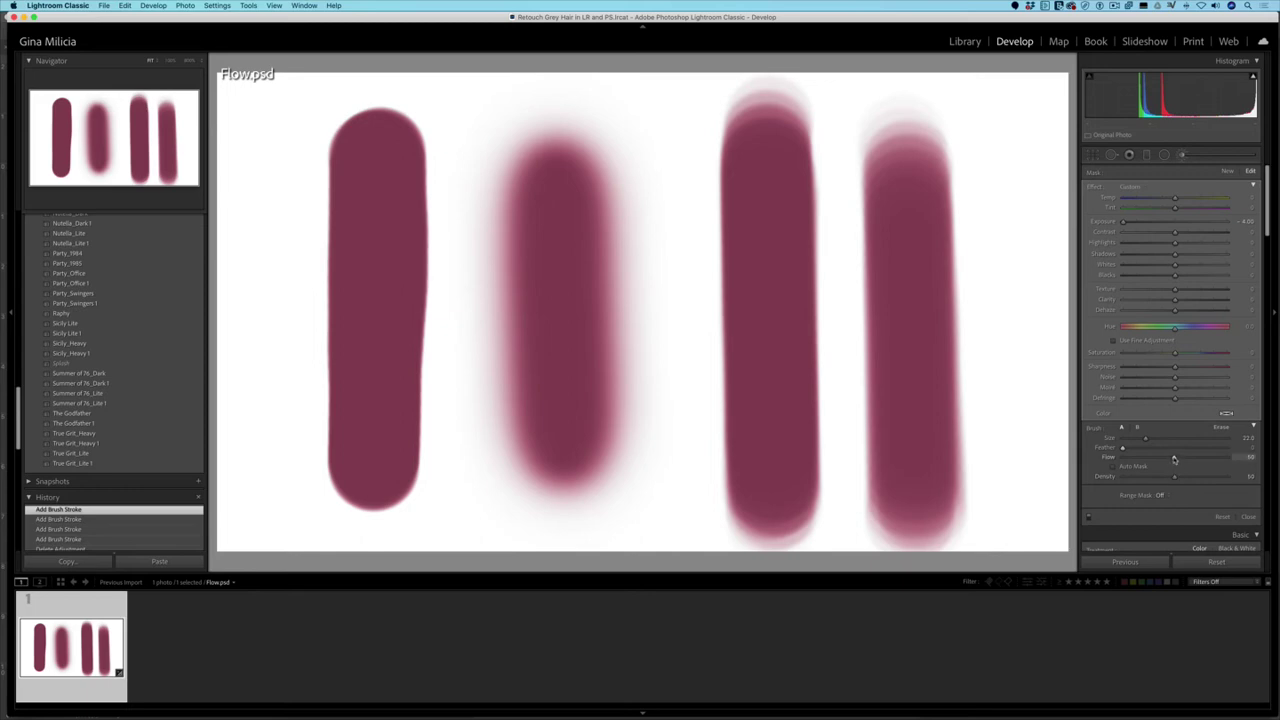
# Set the flow to 100 and paint overlapping strokes at density 50 along the canvas's right edge
pyautogui.moveTo(1176, 458); pyautogui.dragTo(1238, 459)
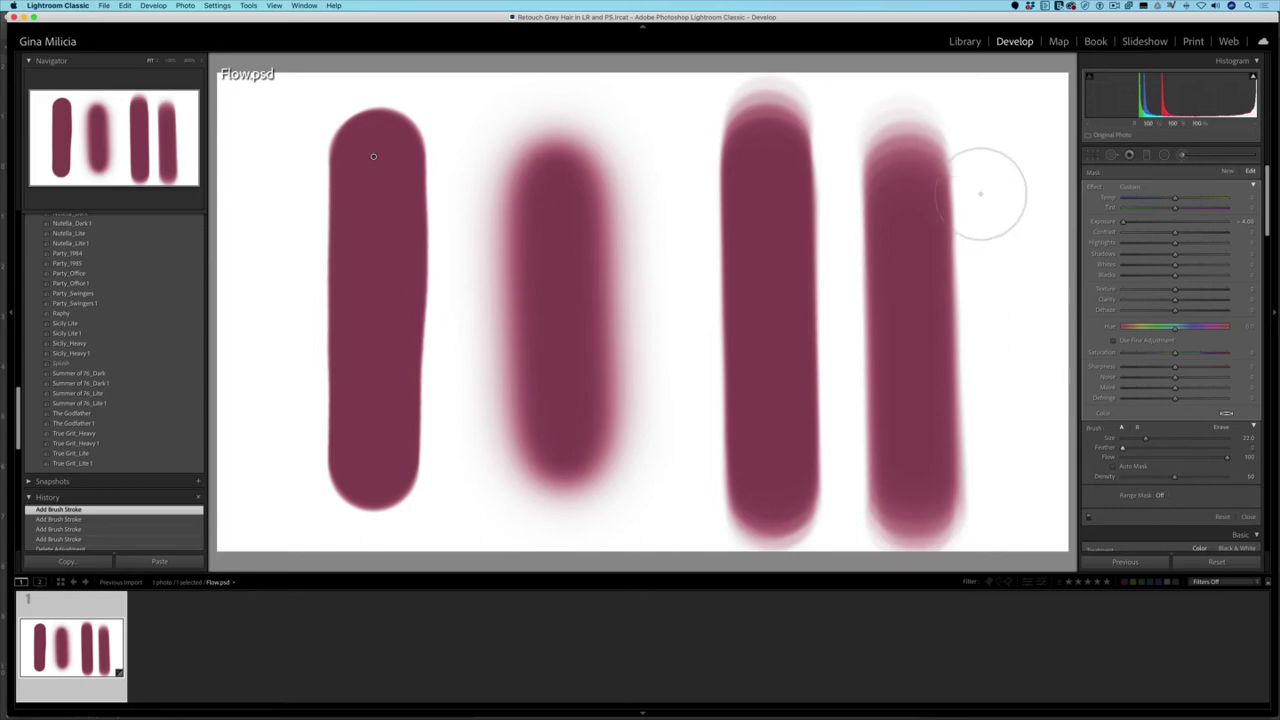
pyautogui.click(1006, 138)
pyautogui.moveTo(1018, 240); pyautogui.dragTo(1006, 457)
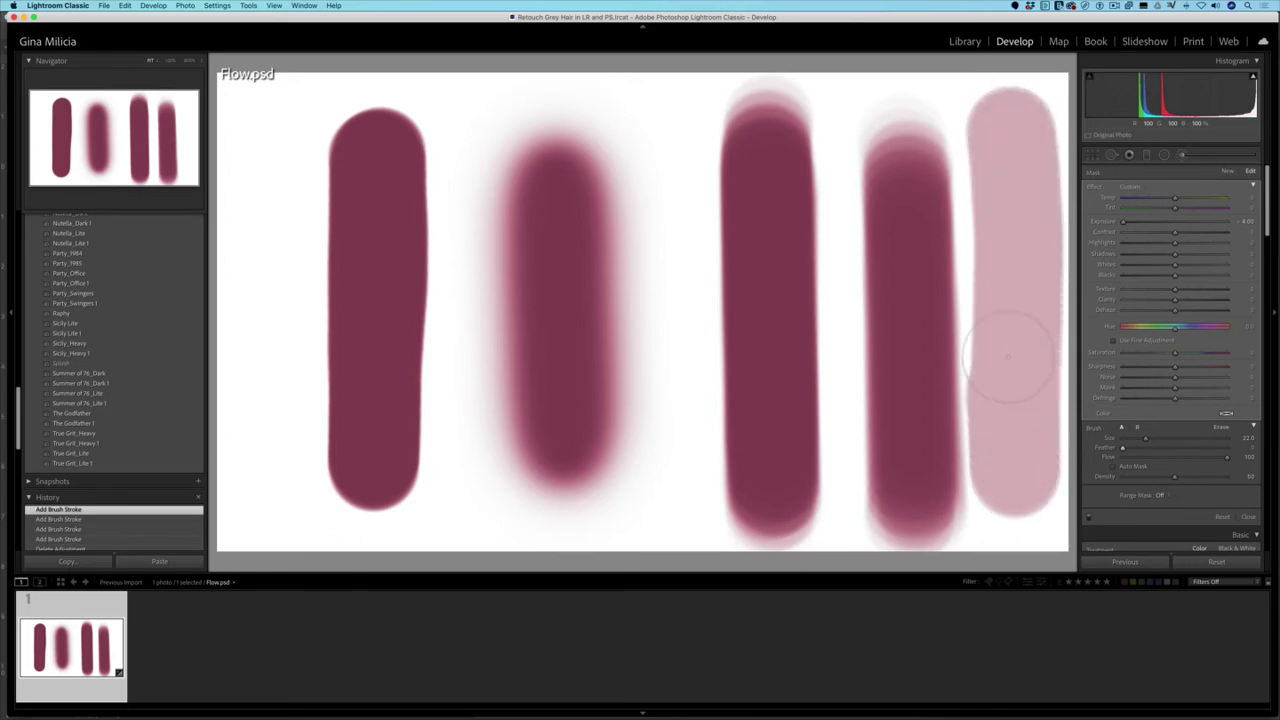
pyautogui.moveTo(1011, 392)
pyautogui.mouseDown()
pyautogui.moveTo(1013, 498)
pyautogui.moveTo(993, 116)
pyautogui.moveTo(1010, 442)
pyautogui.mouseUp()
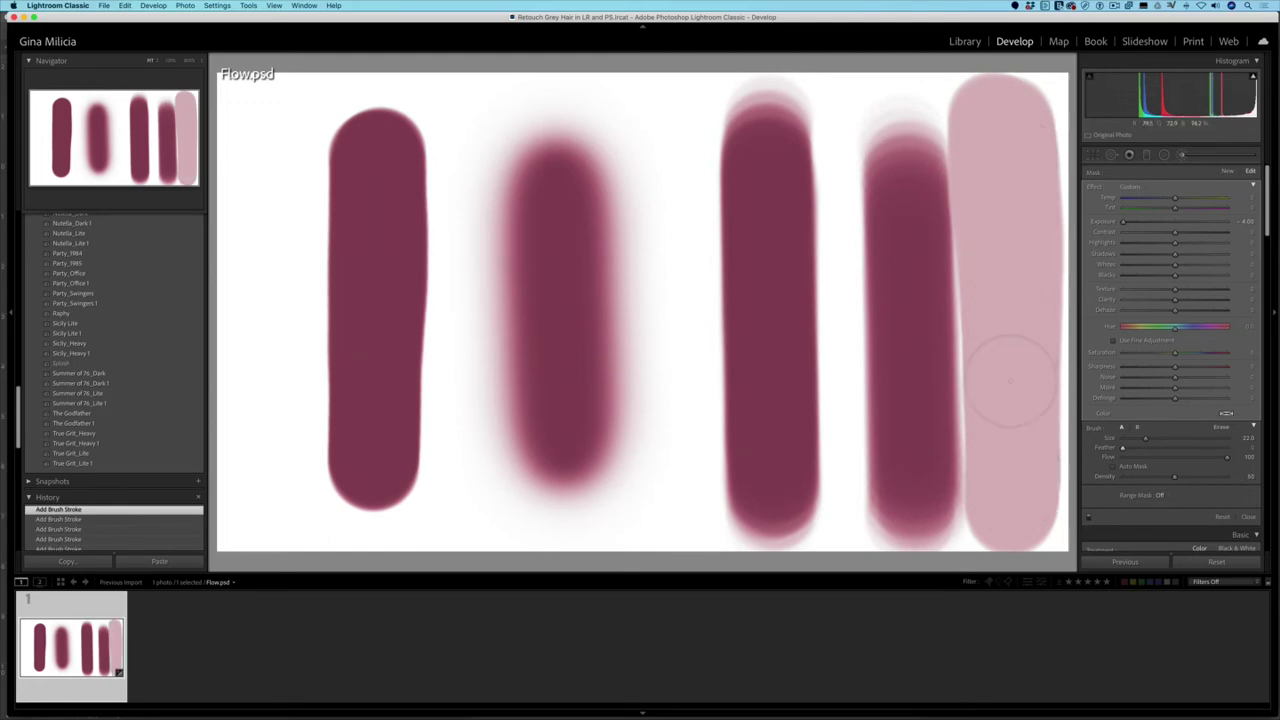
pyautogui.moveTo(1010, 381)
pyautogui.mouseDown()
pyautogui.moveTo(1013, 466)
pyautogui.moveTo(1011, 80)
pyautogui.moveTo(1023, 507)
pyautogui.moveTo(1024, 103)
pyautogui.moveTo(1027, 540)
pyautogui.mouseUp()
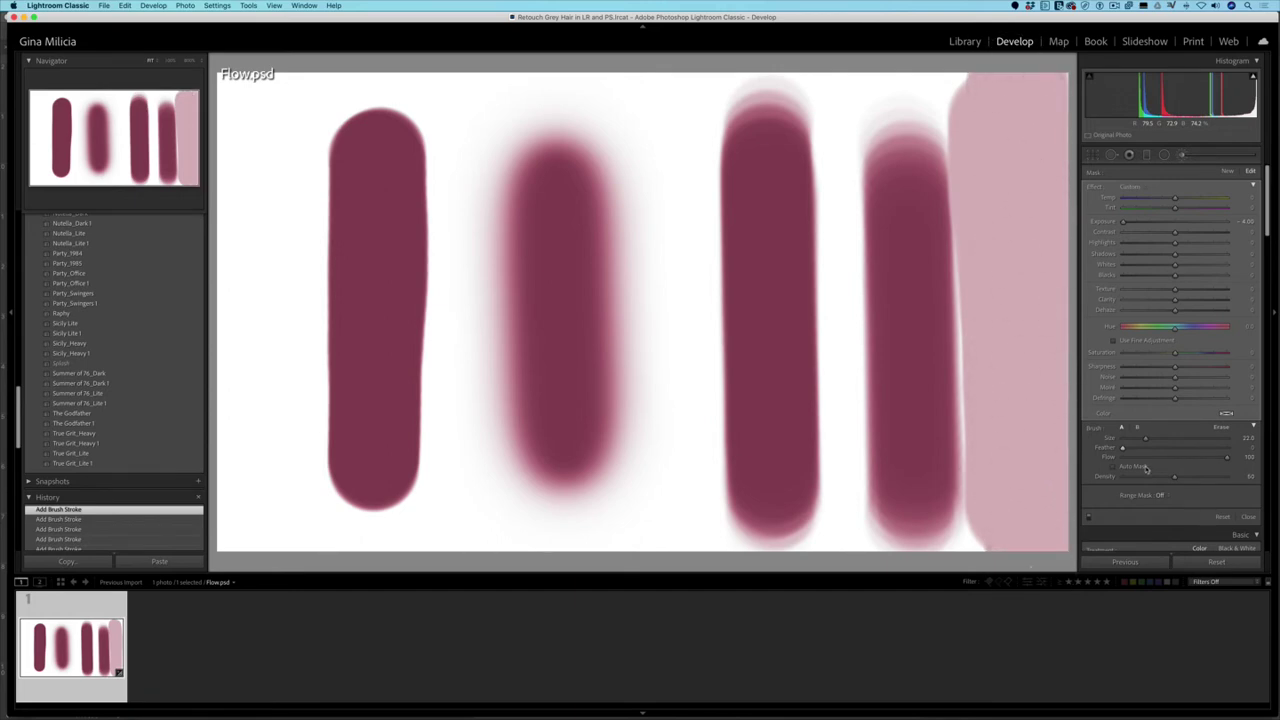
# Set the brush density to 100 and paint a vertical stroke between the second and third strokes
pyautogui.moveTo(1175, 477); pyautogui.dragTo(1239, 483)
pyautogui.moveTo(651, 143)
pyautogui.mouseDown()
pyautogui.moveTo(665, 550)
pyautogui.moveTo(654, 116)
pyautogui.moveTo(660, 549)
pyautogui.moveTo(661, 137)
pyautogui.moveTo(666, 471)
pyautogui.mouseUp()
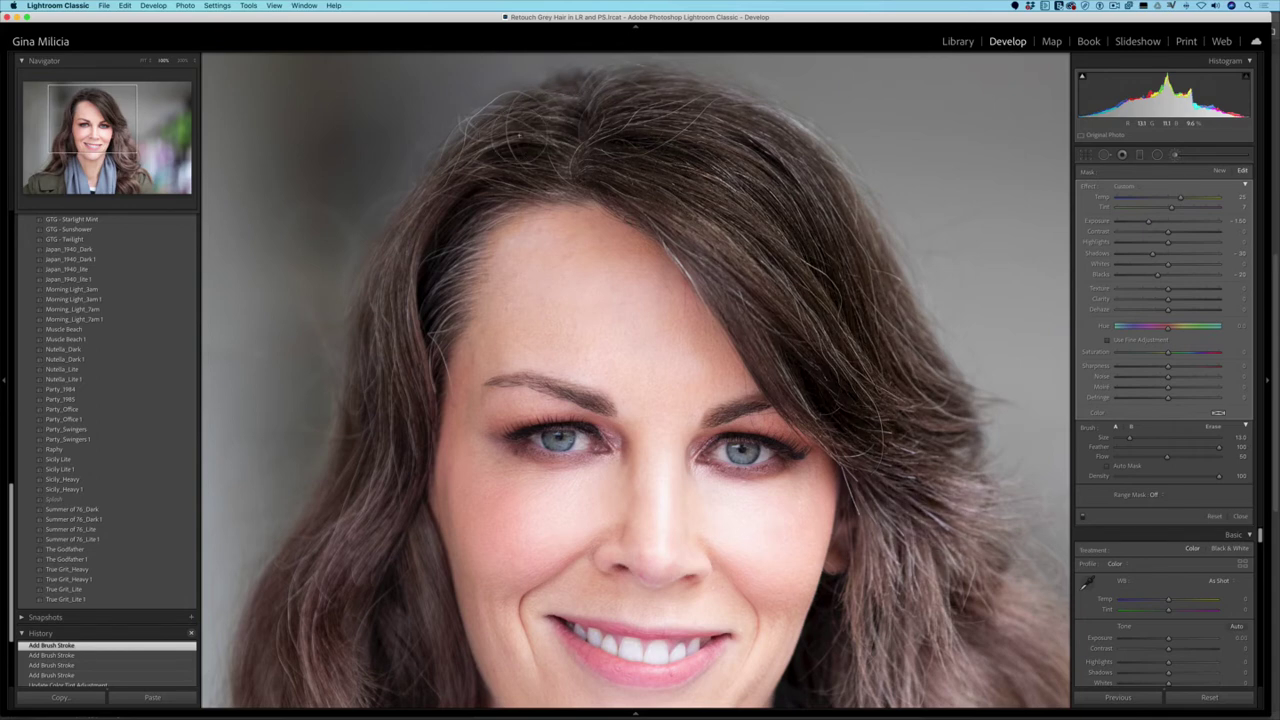
# Reduce the brush size to 7 on the portrait and paint over the remaining grey strands
pyautogui.press('[')
pyautogui.press('[')
pyautogui.press('[')
pyautogui.press('[')
pyautogui.press('[')
pyautogui.press('[')
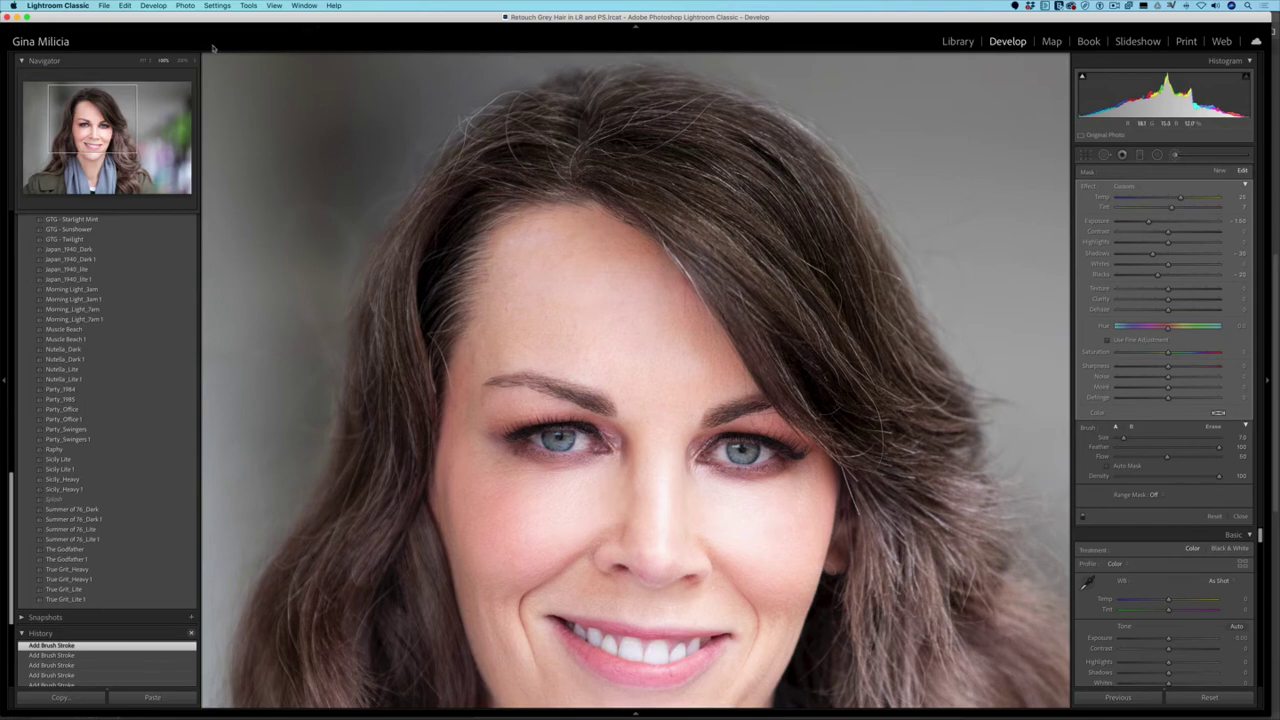
# Compare the whole portrait with its before view and brush the darkening down the hair beside the cheek
pyautogui.click(142, 60)
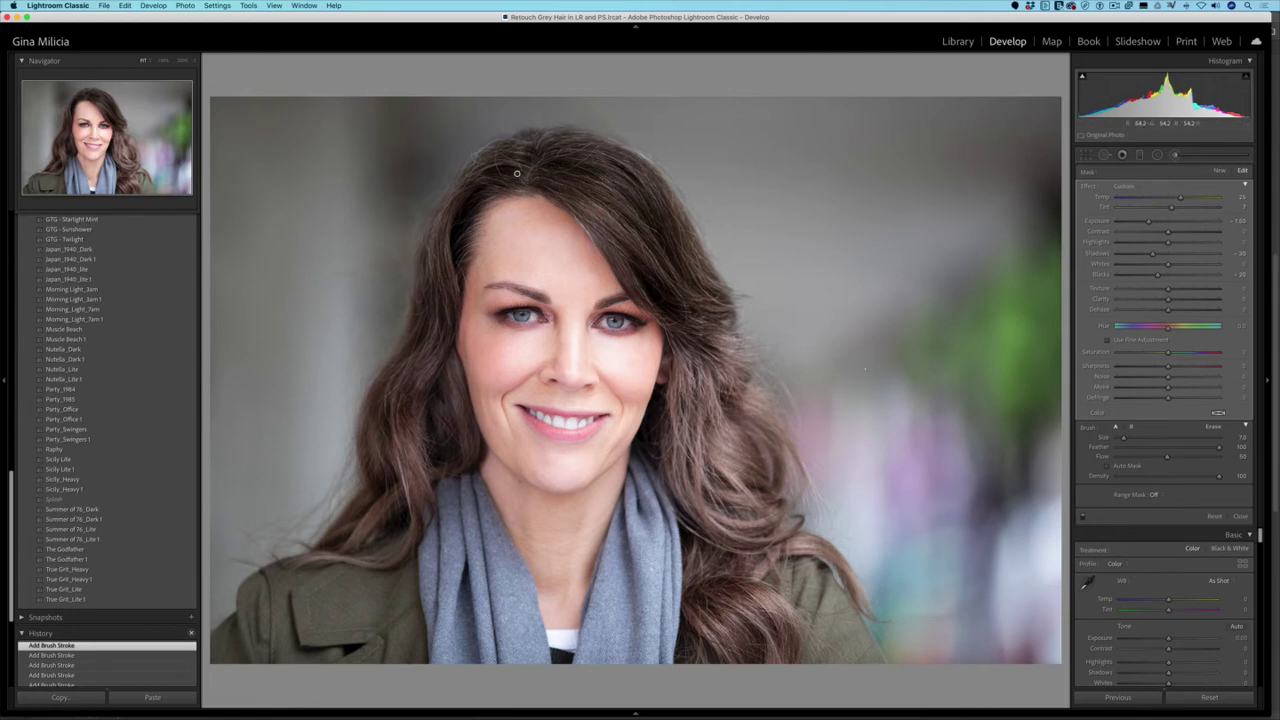
pyautogui.press('\\')
pyautogui.press('\\')
pyautogui.moveTo(690, 356); pyautogui.dragTo(691, 452)
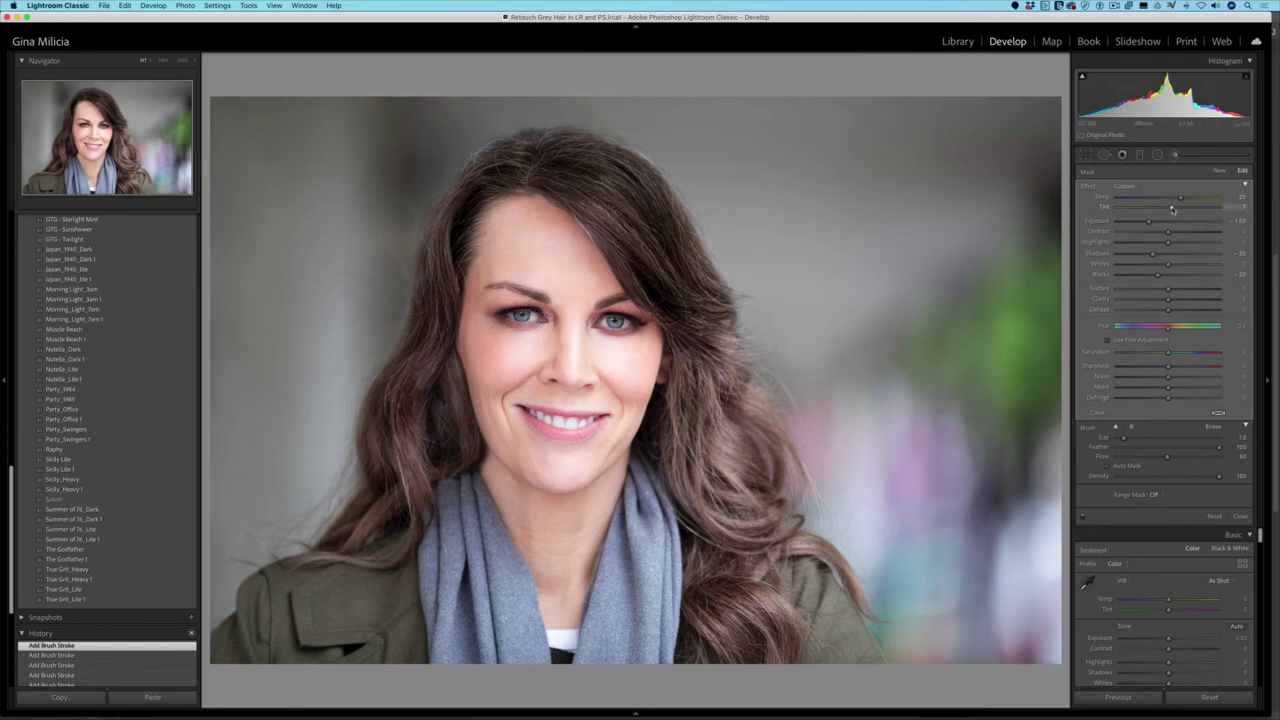
# Refine the hair adjustment with Tint about 13, Temp about 25 and Exposure about −1.40
pyautogui.moveTo(1172, 209); pyautogui.dragTo(1176, 210)
pyautogui.moveTo(1182, 199); pyautogui.dragTo(1185, 198)
pyautogui.moveTo(1149, 222); pyautogui.dragTo(1144, 222)
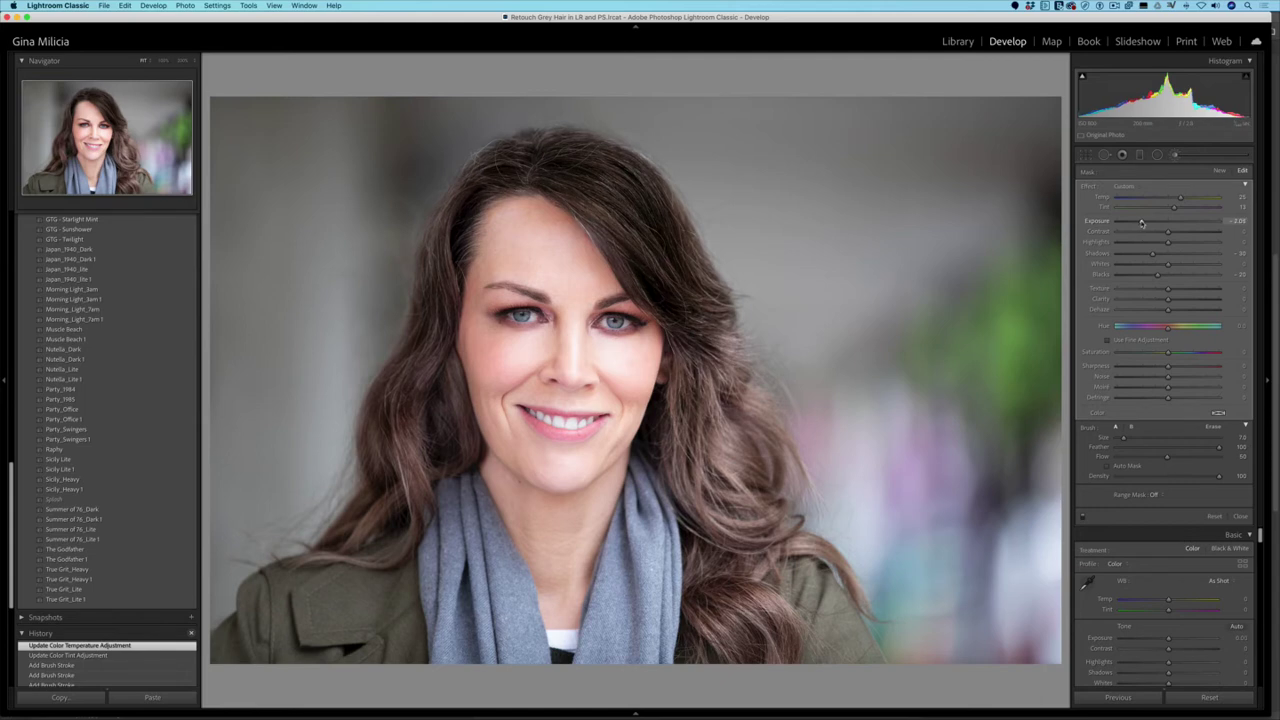
pyautogui.moveTo(1140, 223); pyautogui.dragTo(1151, 223)
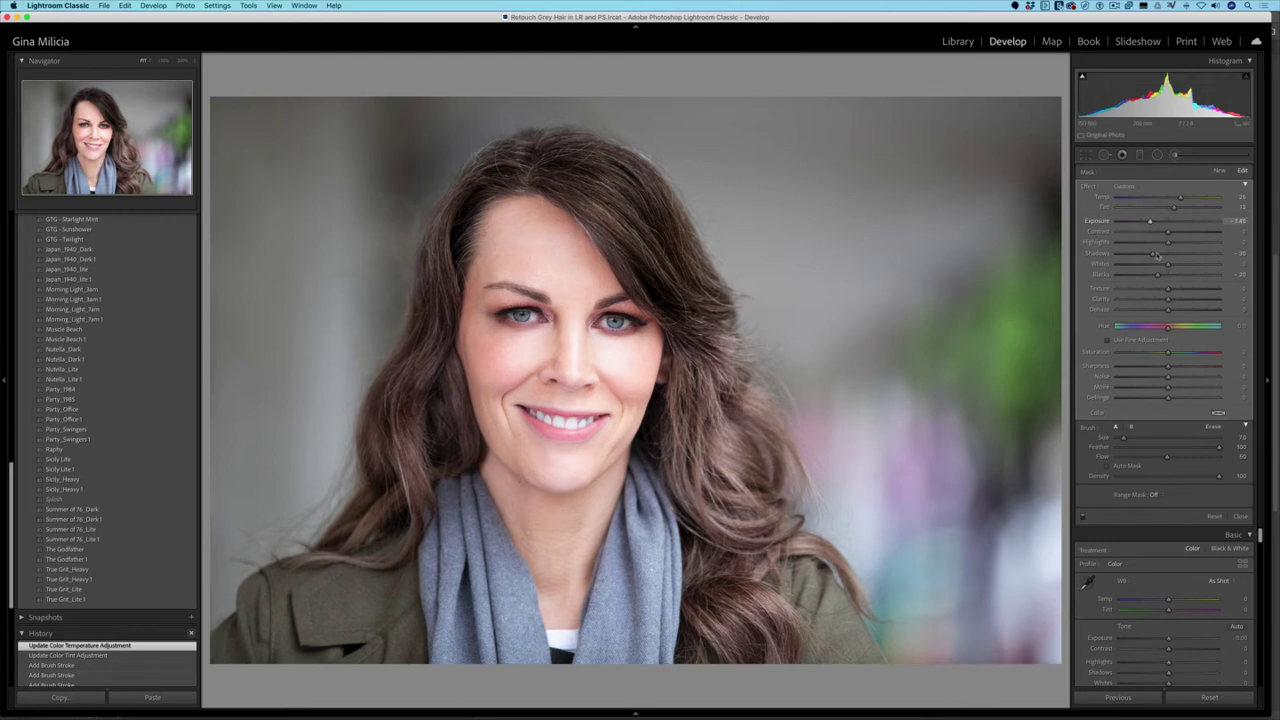
# Deepen the hair adjustment by lowering Shadows to about −37 and Blacks slightly
pyautogui.moveTo(1156, 255); pyautogui.dragTo(1150, 256)
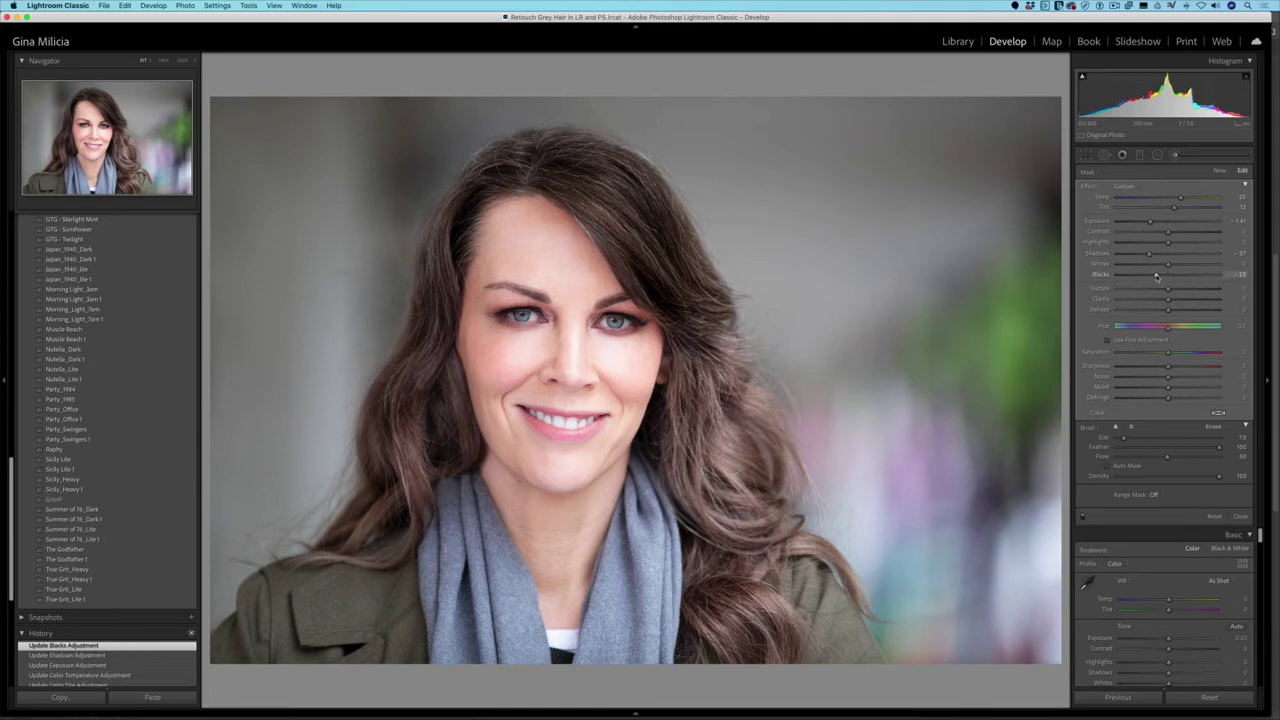
# Compare the retouched hair repeatedly with the portrait's before view
pyautogui.press('\\')
pyautogui.press('\\')
pyautogui.press('\\')
pyautogui.press('\\')
pyautogui.press('\\')
pyautogui.press('\\')
pyautogui.press('\\')
pyautogui.press('\\')
pyautogui.press('\\')
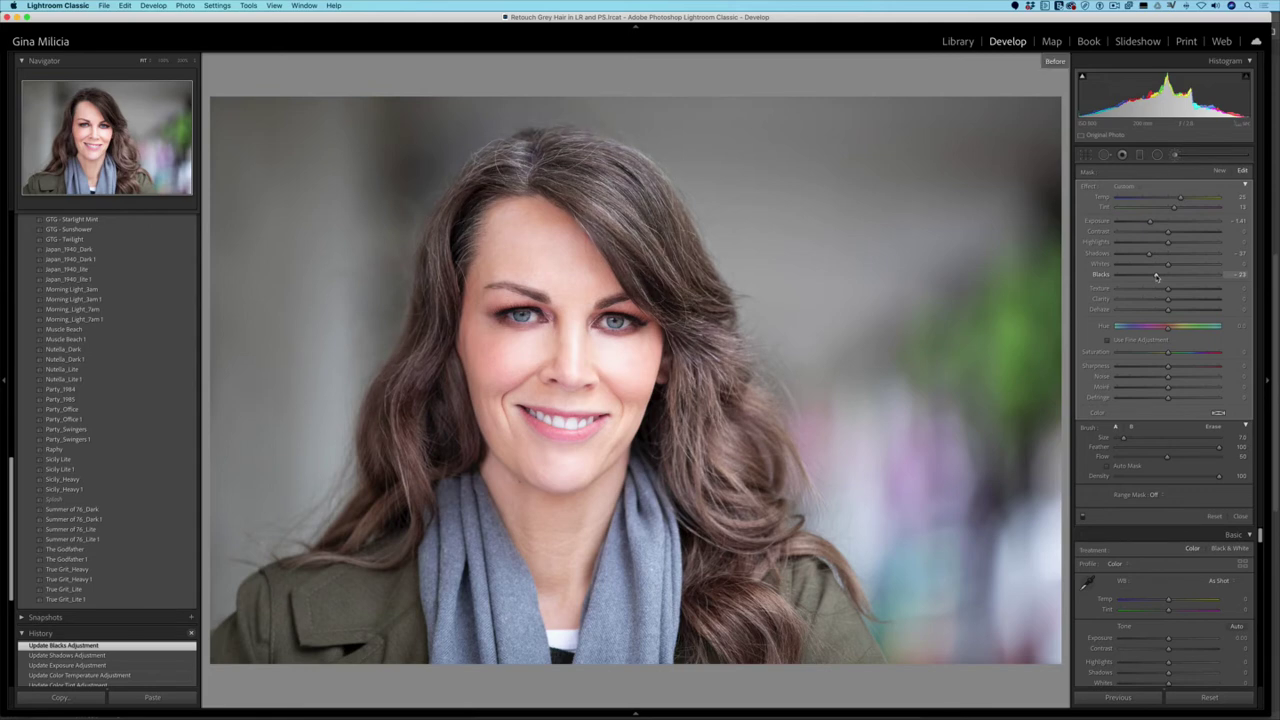
pyautogui.press('\\')
pyautogui.press('\\')
pyautogui.press('\\')
pyautogui.press('\\')
pyautogui.press('\\')
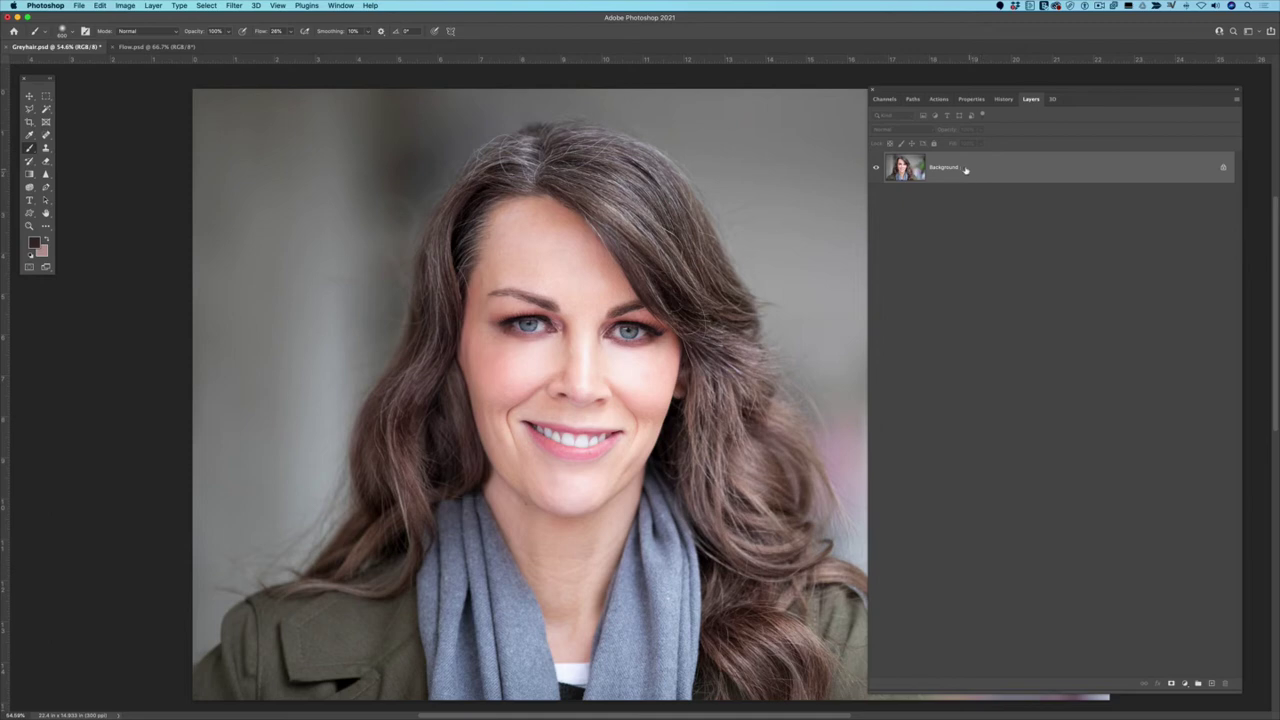
# Switch to Photoshop and run the Grey Hair away action on Greyhair.psd
pyautogui.click(938, 99)
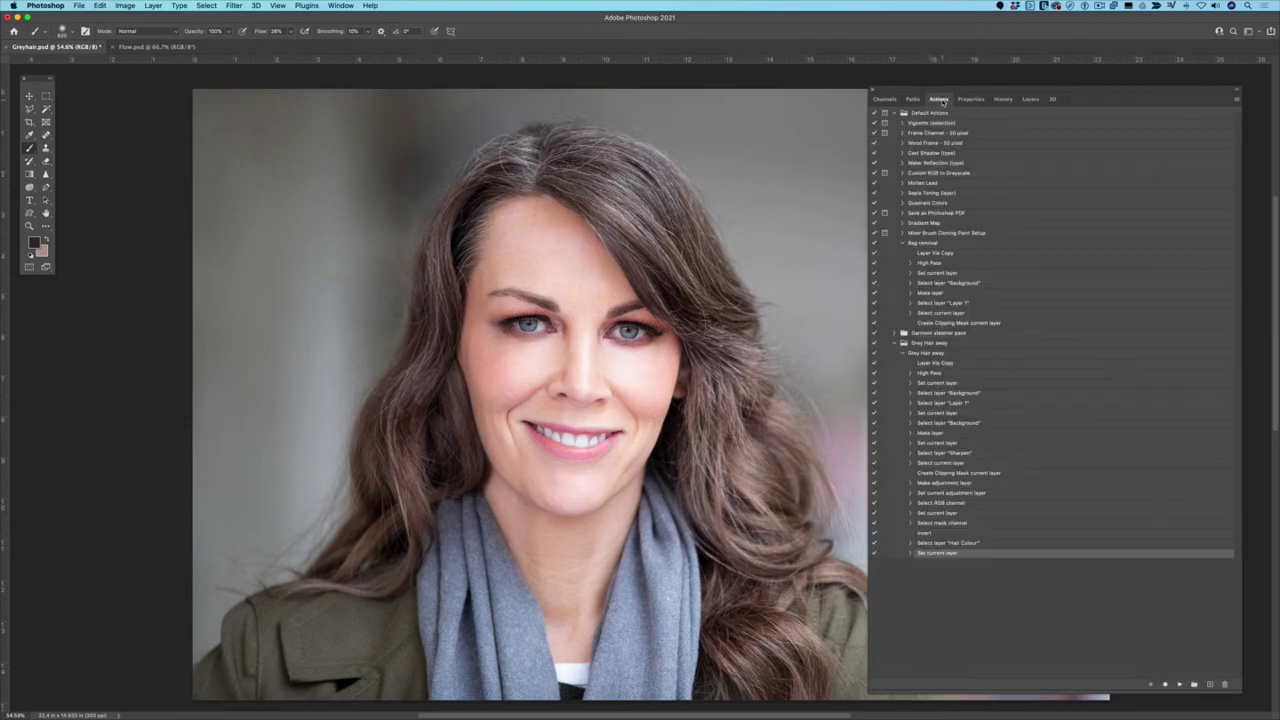
pyautogui.click(902, 354)
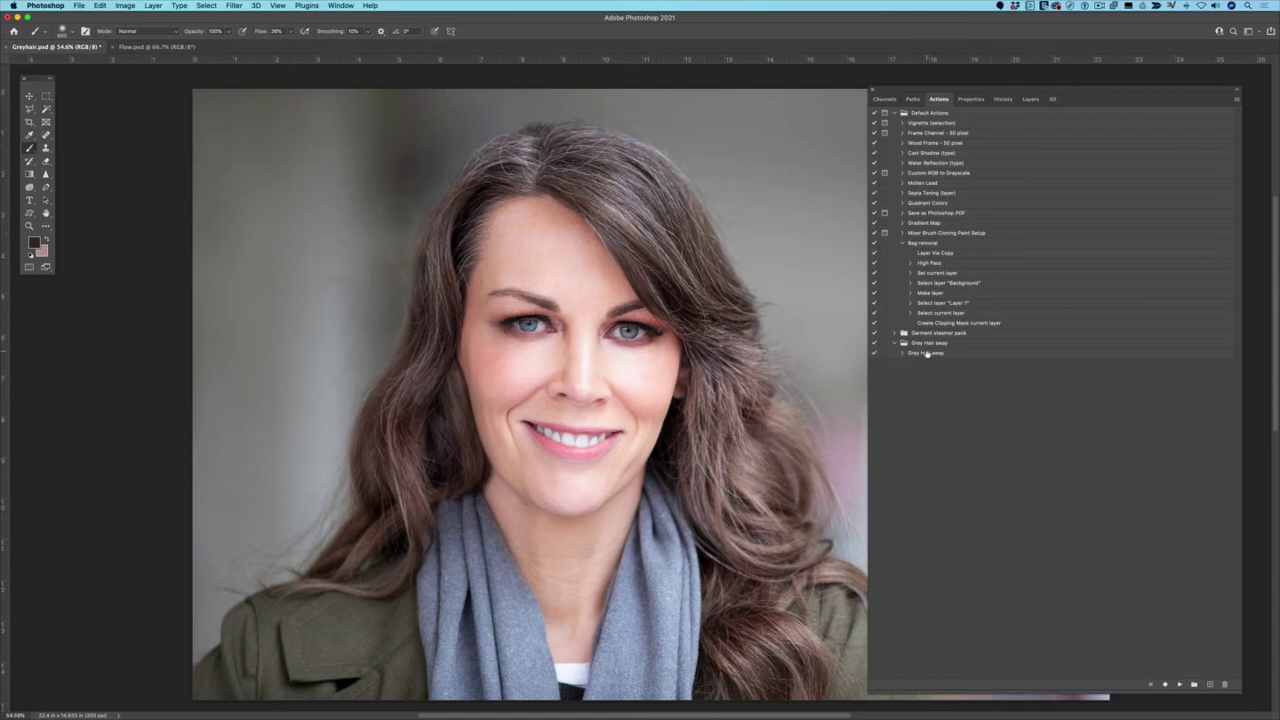
pyautogui.click(926, 353)
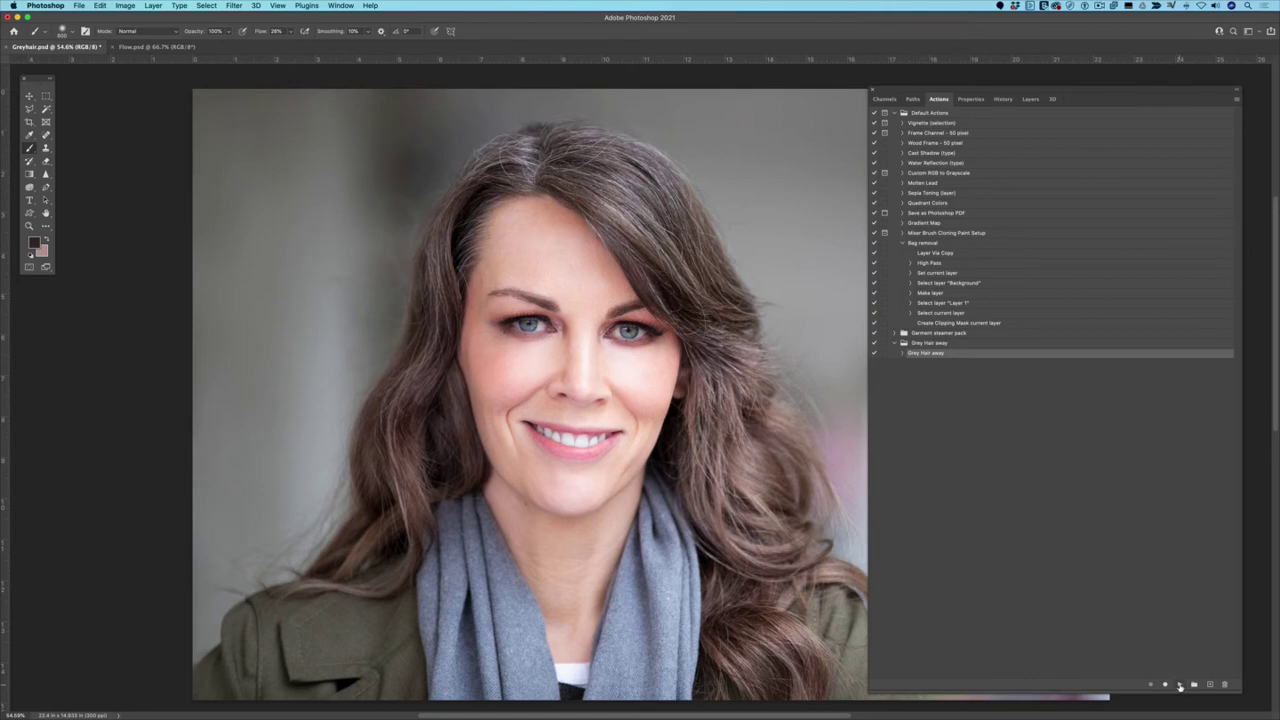
pyautogui.click(1179, 686)
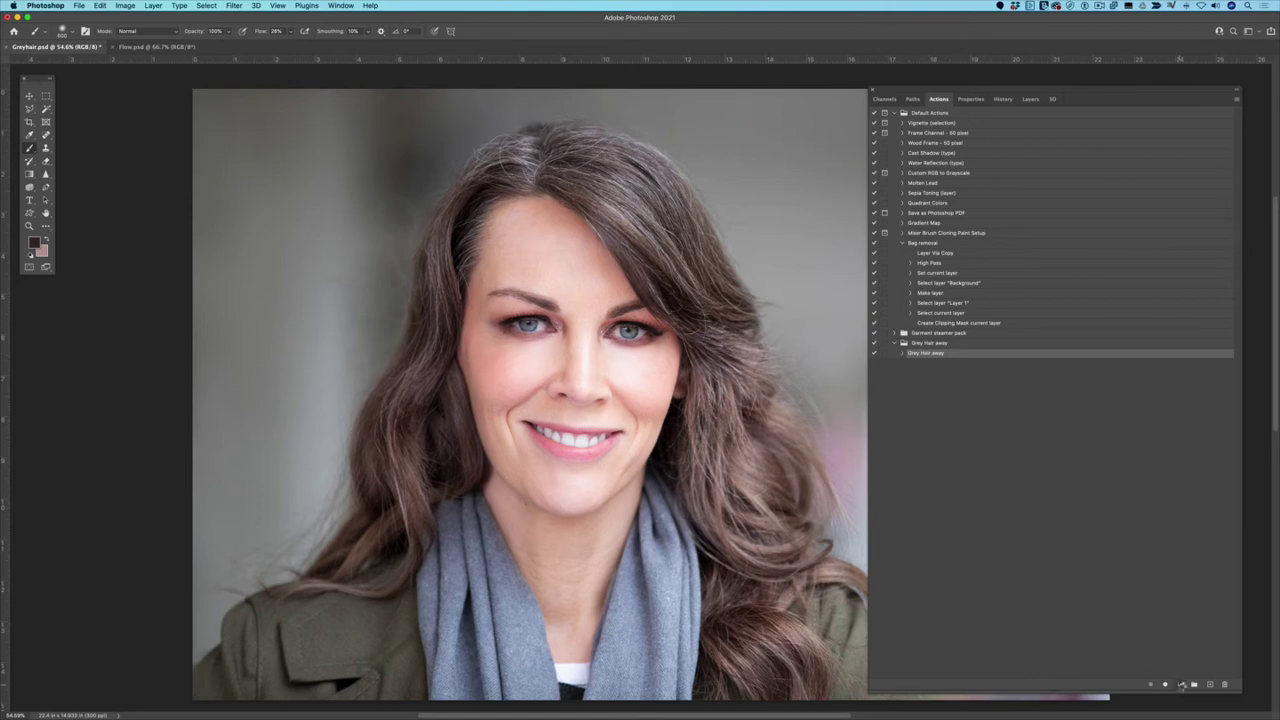
# Make the Hair Colour layer active and reduce the brush flow to 10%
pyautogui.click(1030, 99)
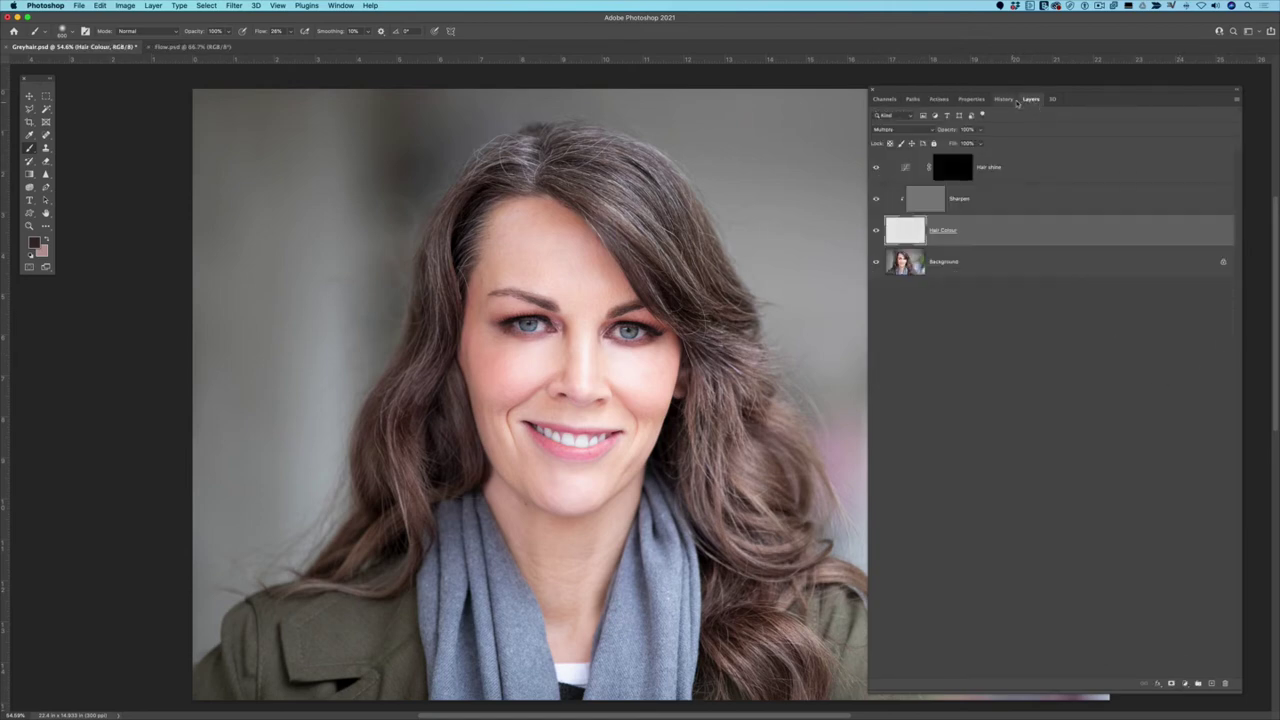
pyautogui.click(993, 271)
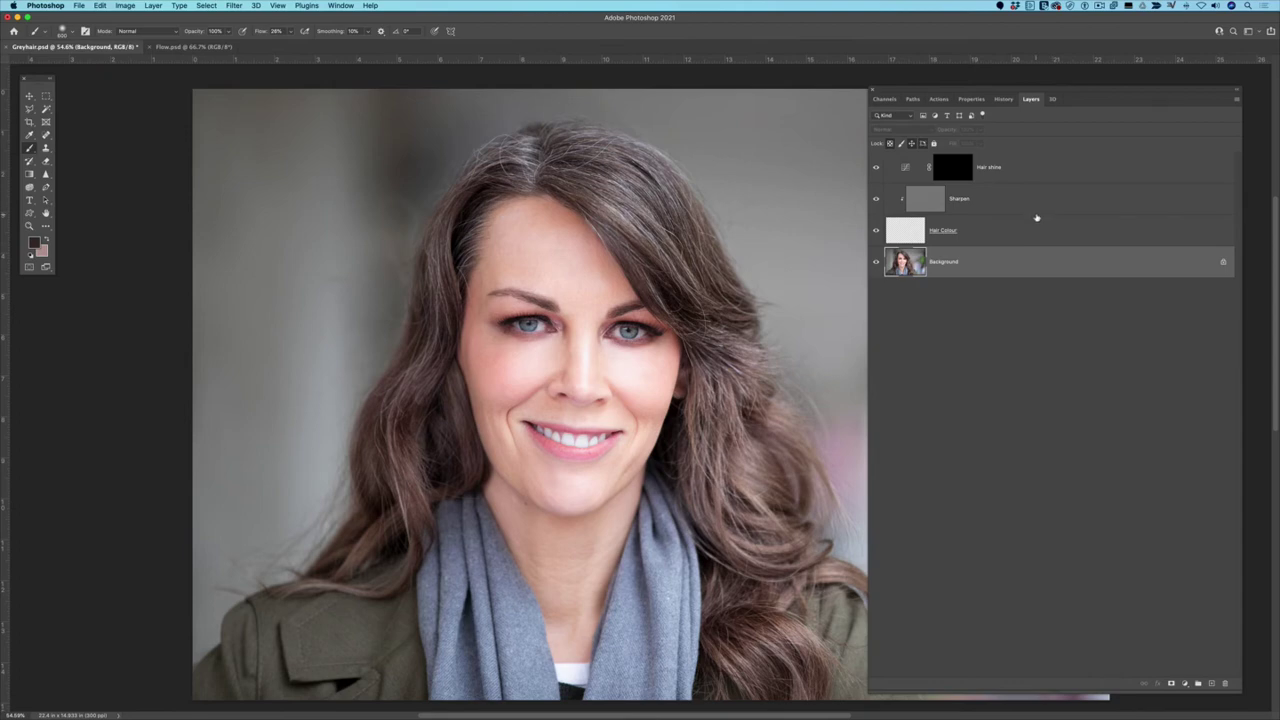
pyautogui.click(940, 240)
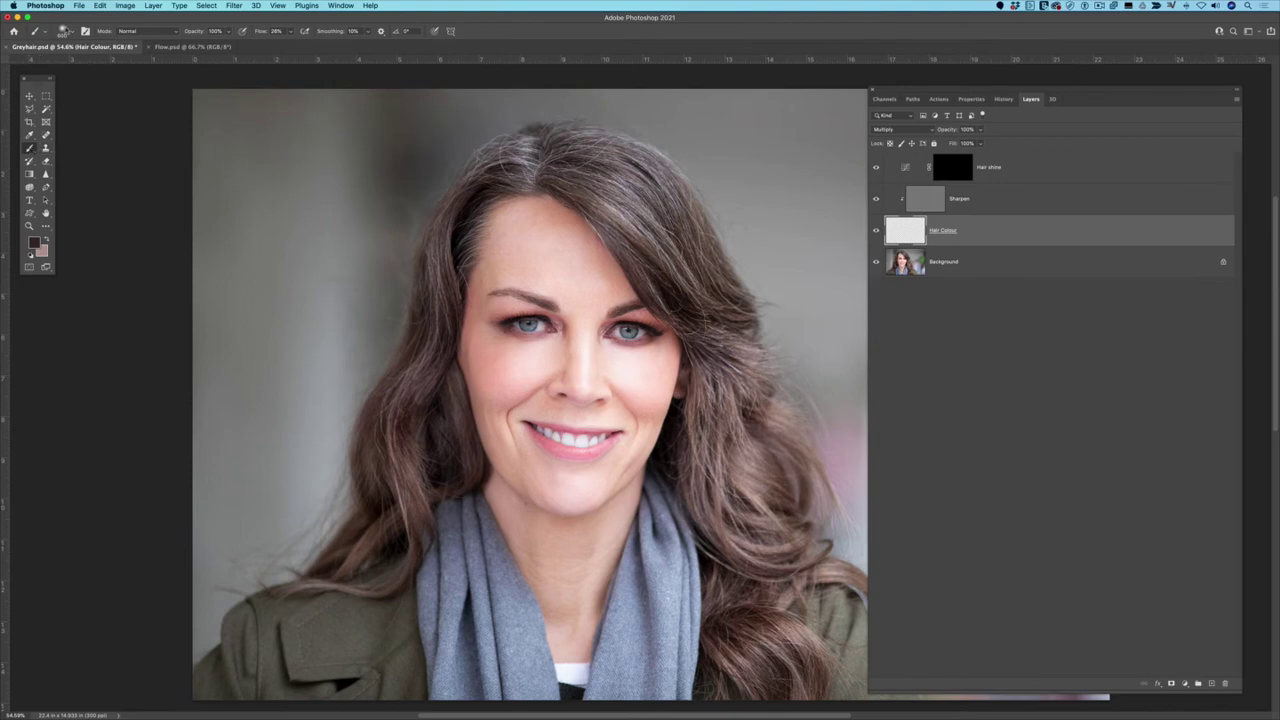
pyautogui.click(70, 33)
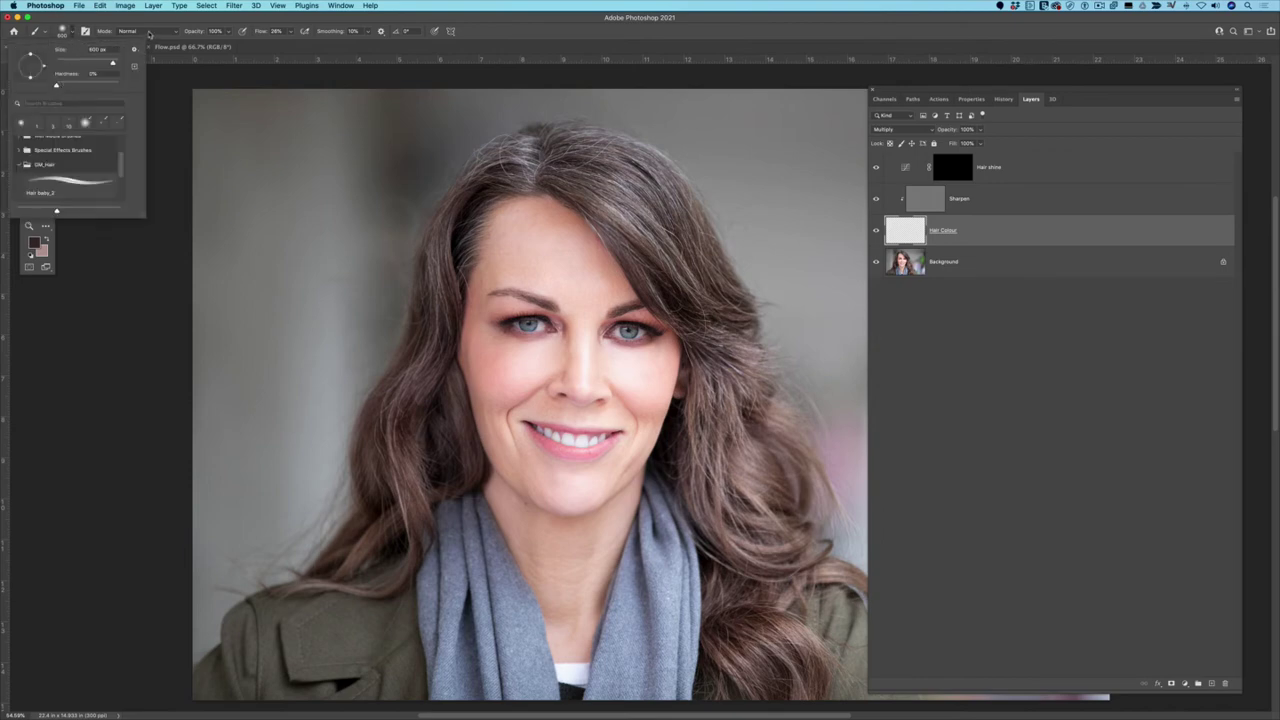
pyautogui.click(291, 43)
pyautogui.moveTo(291, 45); pyautogui.dragTo(287, 46)
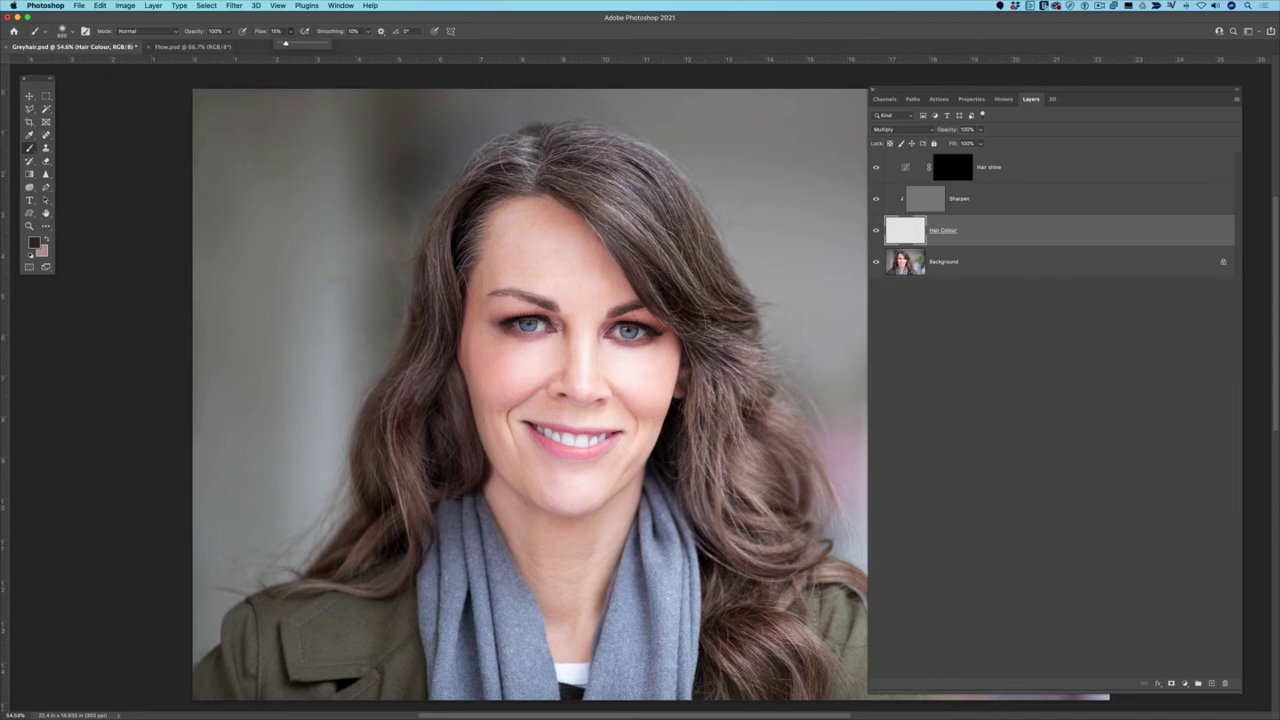
# Switch to the precise brush cursor, reset the default colours and sample a dark hair tone near the parting
pyautogui.scroll(8, 572, 156)
pyautogui.scroll(-3, 572, 156)
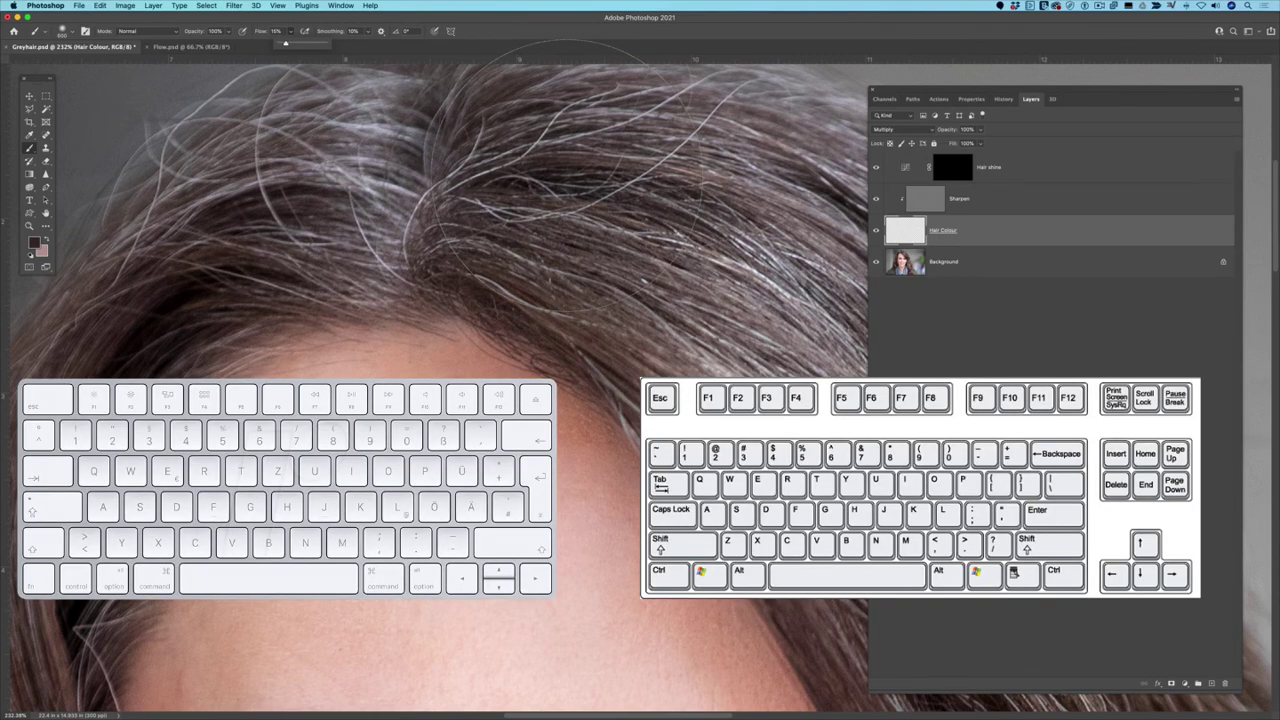
pyautogui.press('capslock')
pyautogui.press('alt')
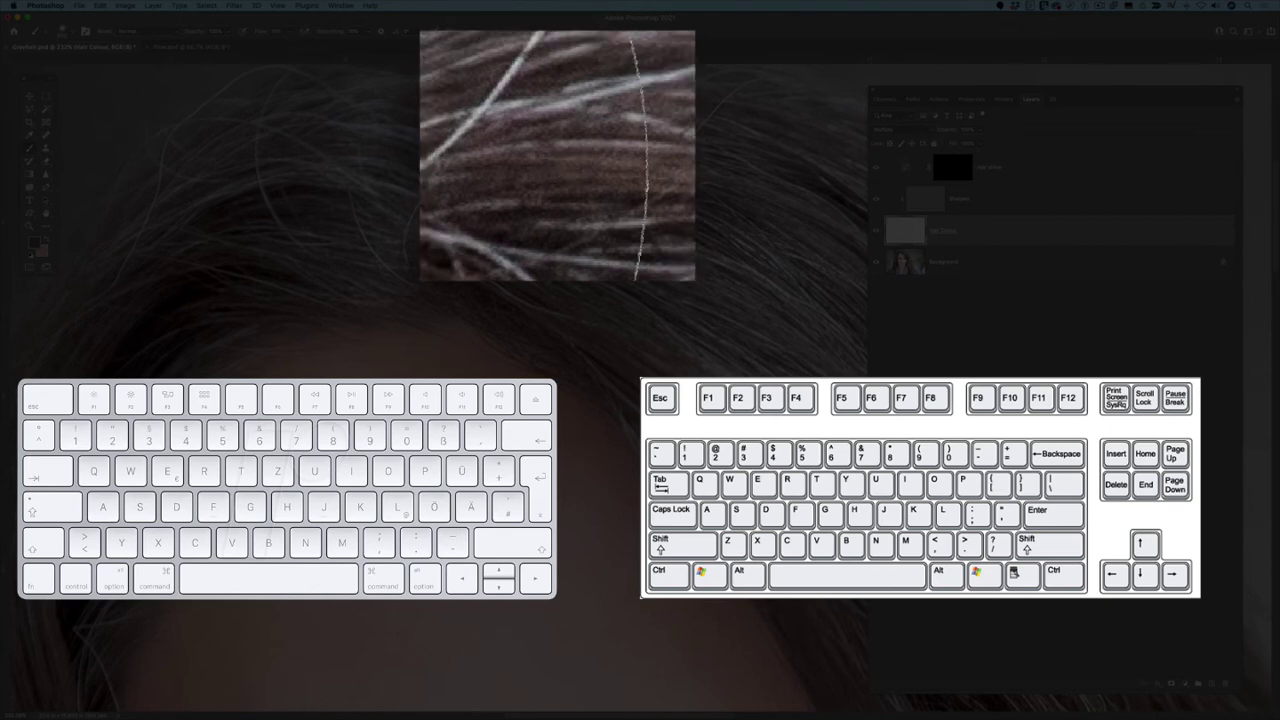
pyautogui.click(31, 254)
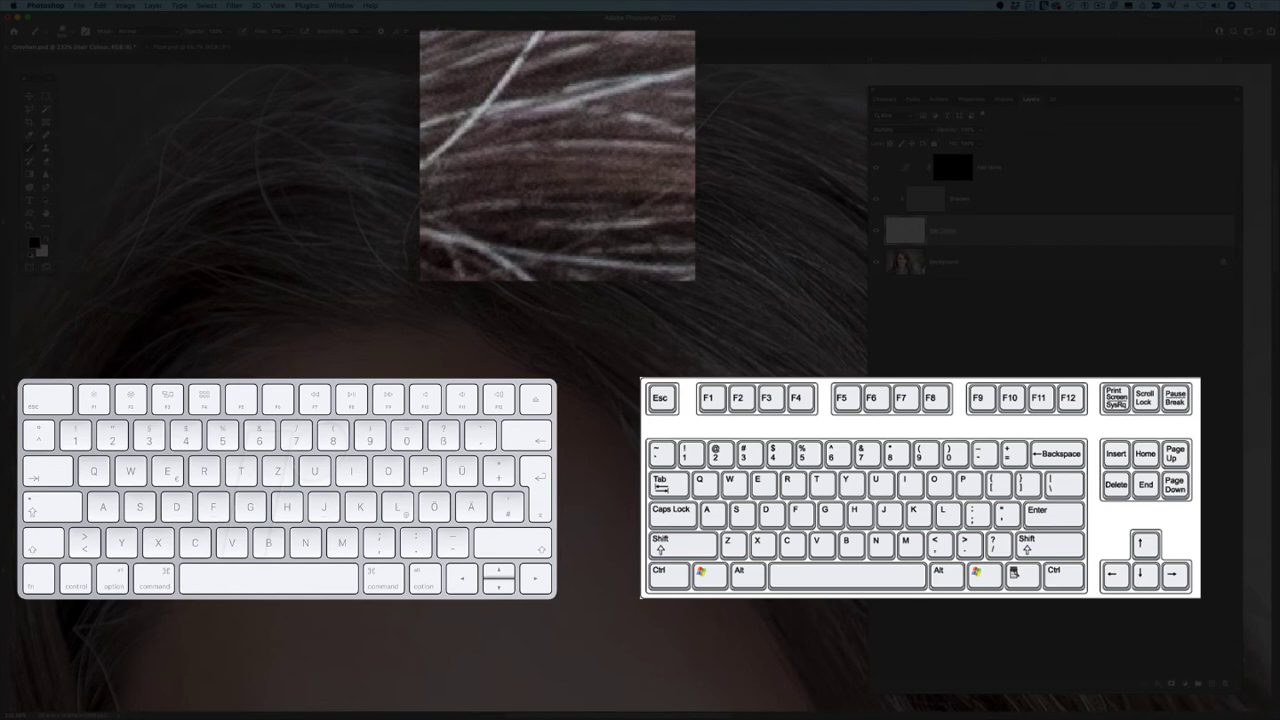
pyautogui.click(578, 163)
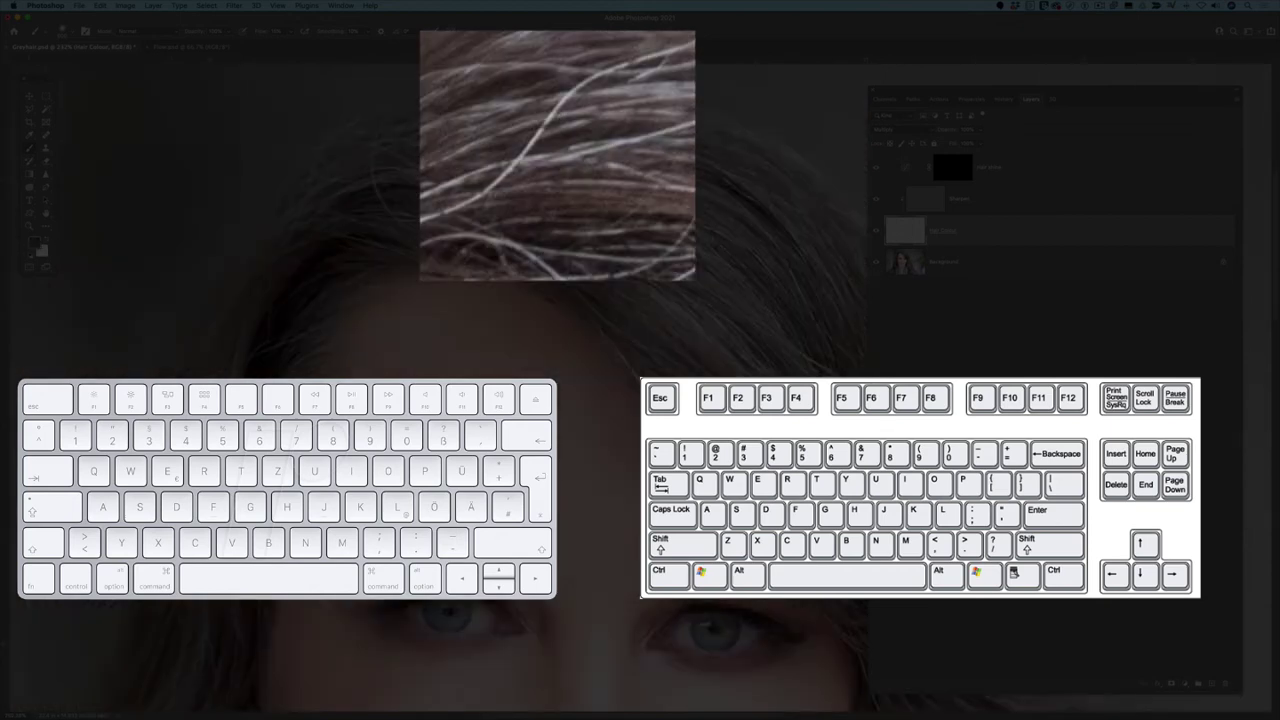
# Paint the sampled hair tone over the grey strands on the crown to the right of the parting
pyautogui.moveTo(617, 251); pyautogui.dragTo(577, 283)
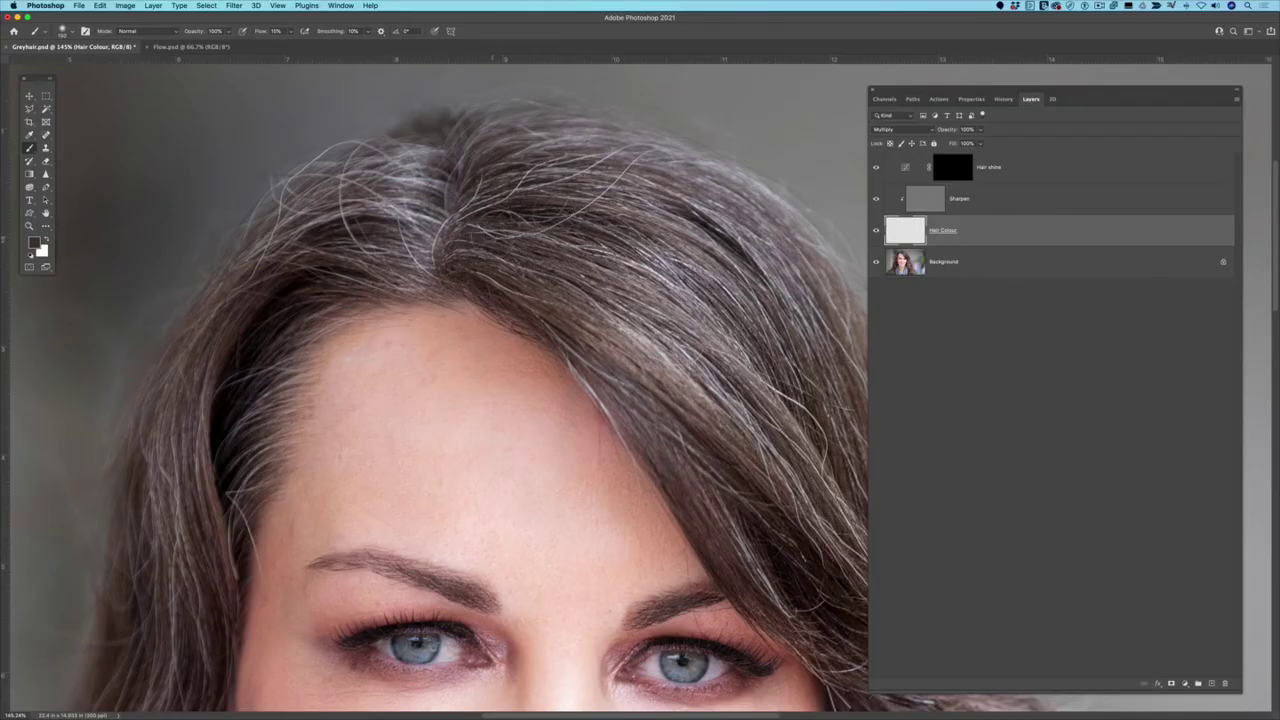
pyautogui.moveTo(492, 239); pyautogui.dragTo(623, 267)
pyautogui.moveTo(465, 229)
pyautogui.mouseDown()
pyautogui.moveTo(508, 206)
pyautogui.moveTo(668, 236)
pyautogui.moveTo(690, 258)
pyautogui.mouseUp()
pyautogui.moveTo(494, 184)
pyautogui.mouseDown()
pyautogui.moveTo(603, 186)
pyautogui.moveTo(755, 256)
pyautogui.mouseUp()
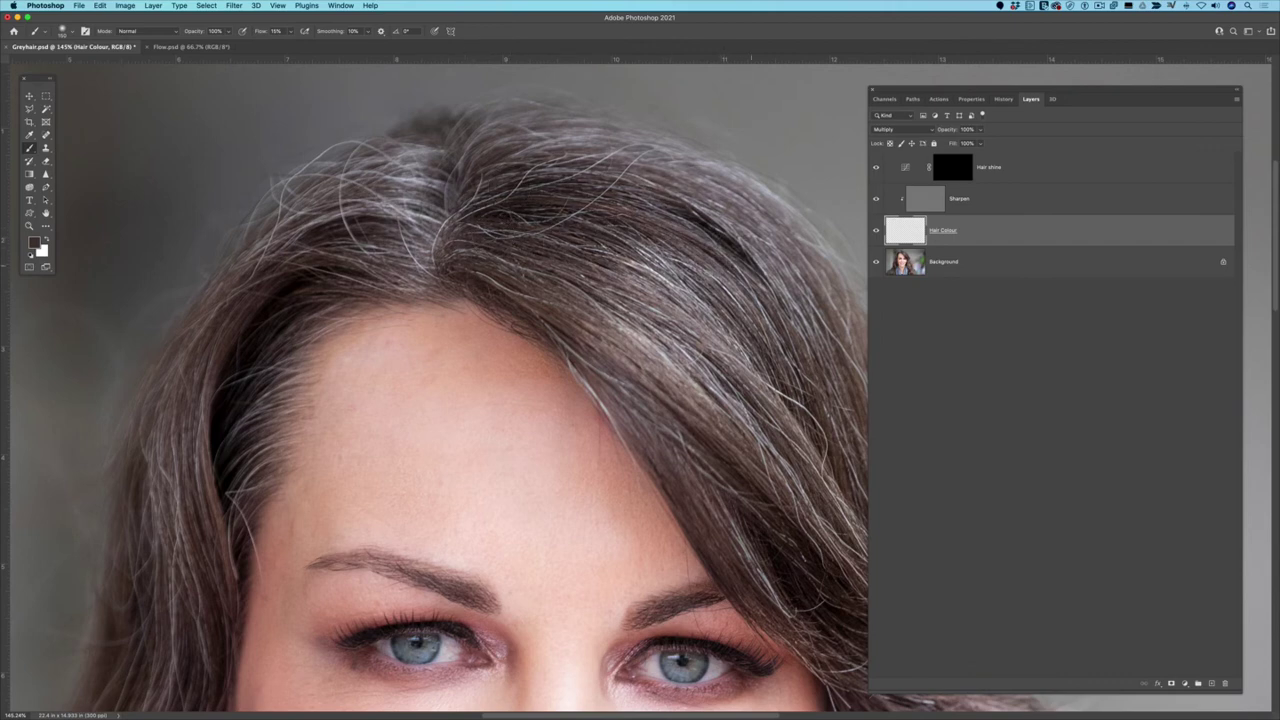
pyautogui.moveTo(518, 188)
pyautogui.mouseDown()
pyautogui.moveTo(632, 158)
pyautogui.moveTo(750, 232)
pyautogui.mouseUp()
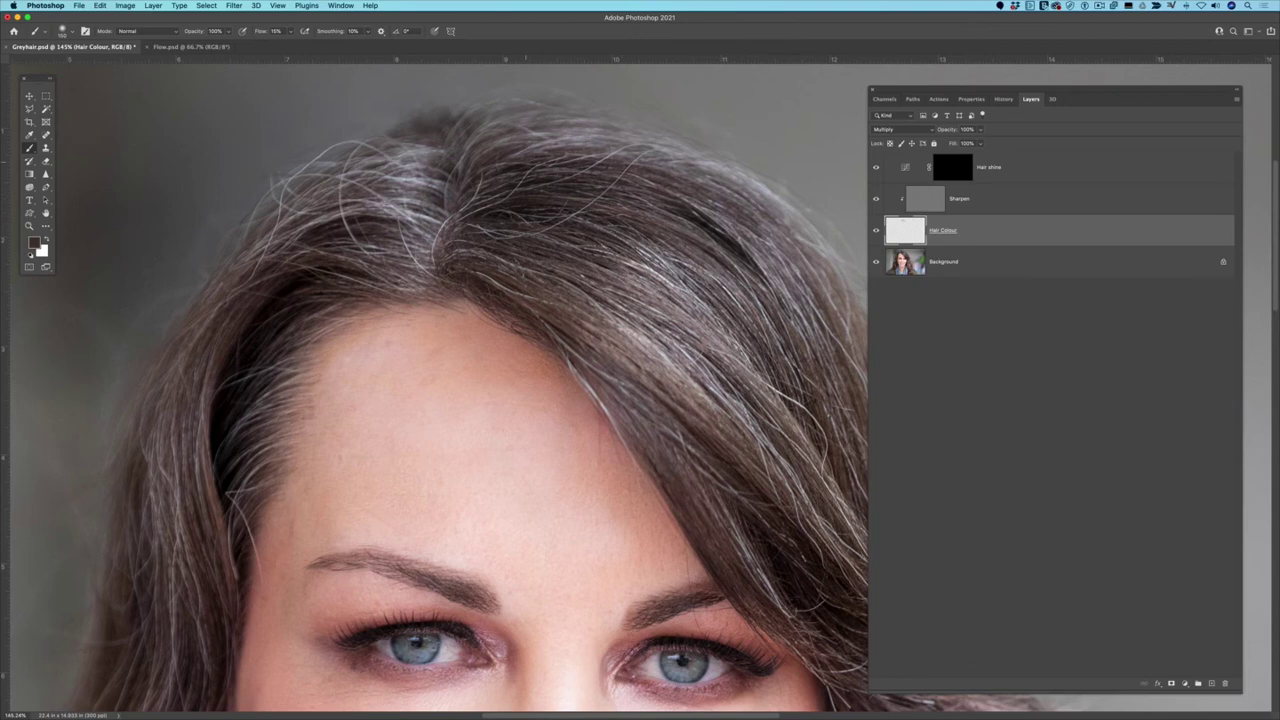
pyautogui.moveTo(526, 162)
pyautogui.mouseDown()
pyautogui.moveTo(548, 152)
pyautogui.moveTo(708, 188)
pyautogui.mouseUp()
# Paint over the grey strands along the swept hair from the parting down beside the forehead on the Hair Colour layer
pyautogui.moveTo(520, 246)
pyautogui.mouseDown()
pyautogui.moveTo(610, 275)
pyautogui.moveTo(730, 398)
pyautogui.mouseUp()
pyautogui.moveTo(590, 280); pyautogui.dragTo(798, 466)
pyautogui.moveTo(575, 290); pyautogui.dragTo(745, 432)
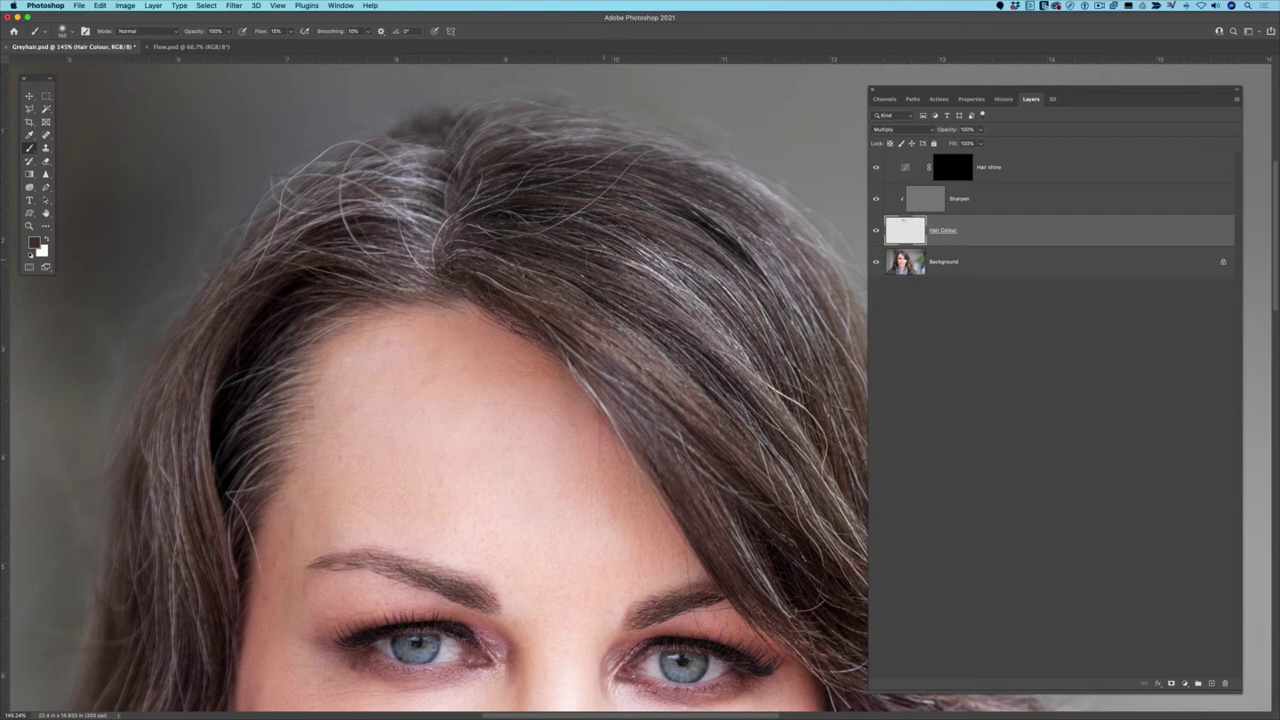
pyautogui.moveTo(596, 260); pyautogui.dragTo(760, 388)
pyautogui.moveTo(614, 244)
pyautogui.mouseDown()
pyautogui.moveTo(730, 345)
pyautogui.moveTo(595, 238)
pyautogui.mouseUp()
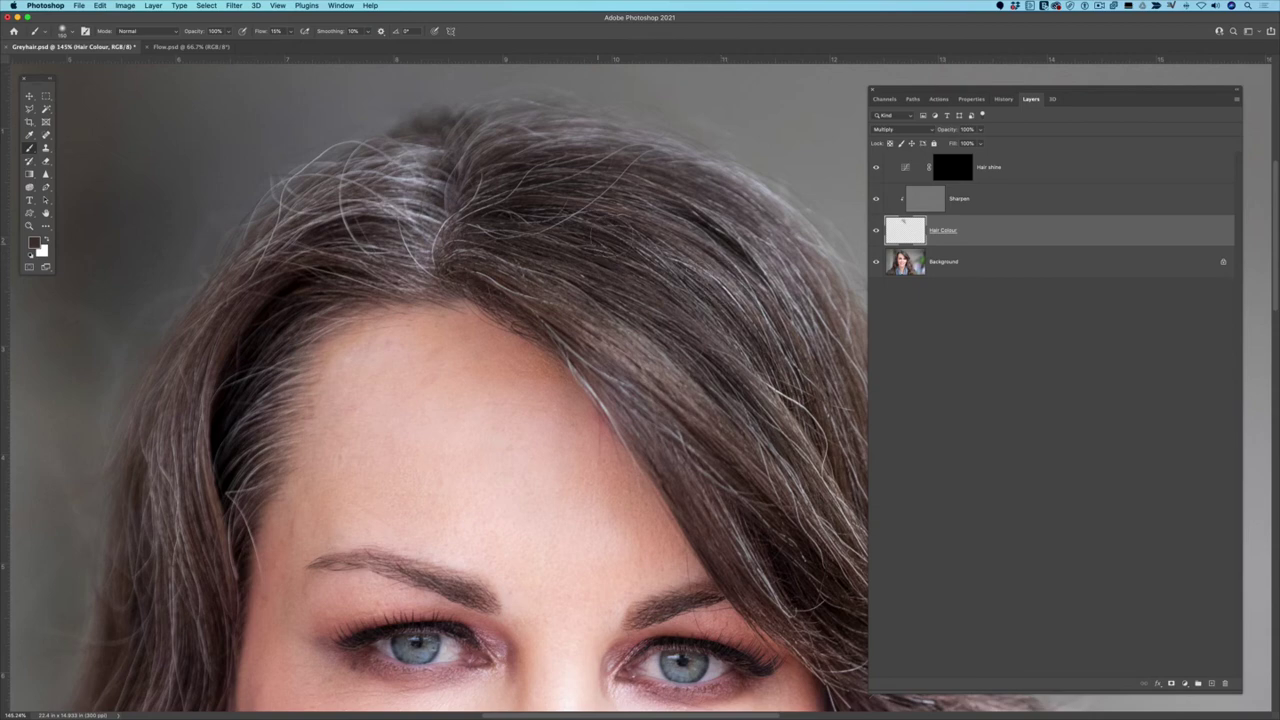
pyautogui.moveTo(626, 243); pyautogui.dragTo(716, 290)
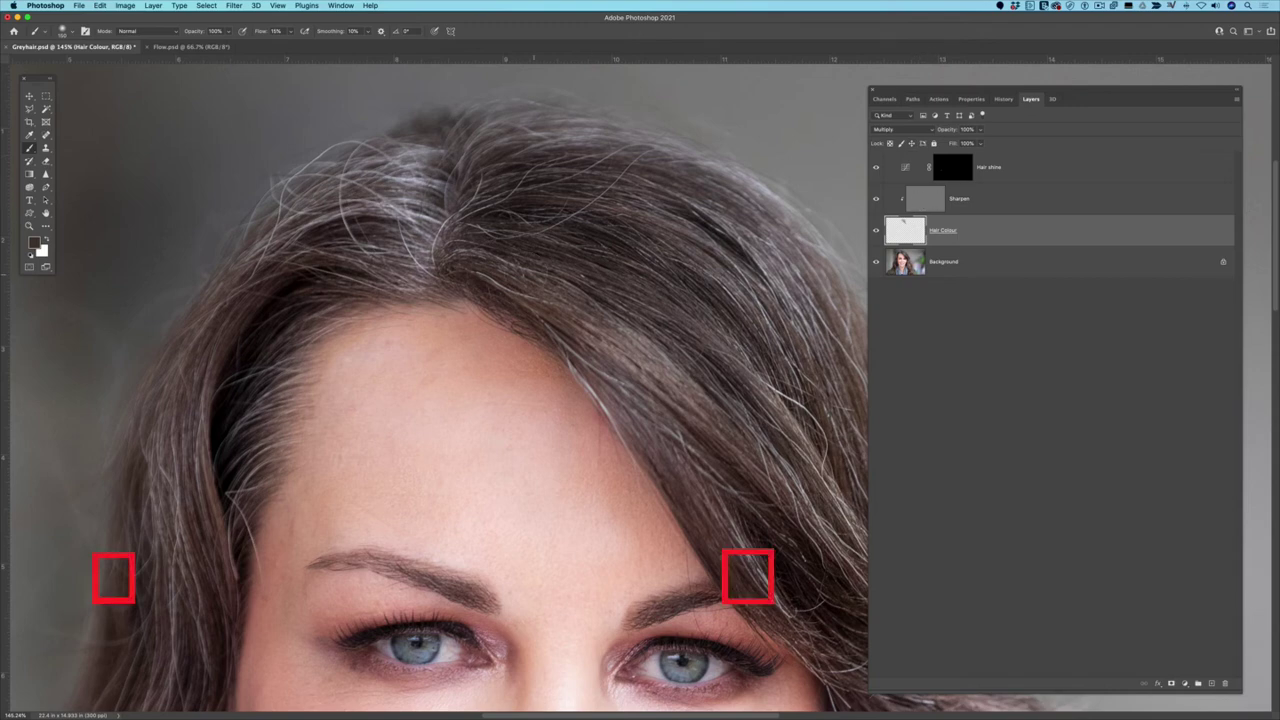
pyautogui.moveTo(534, 275); pyautogui.dragTo(721, 457)
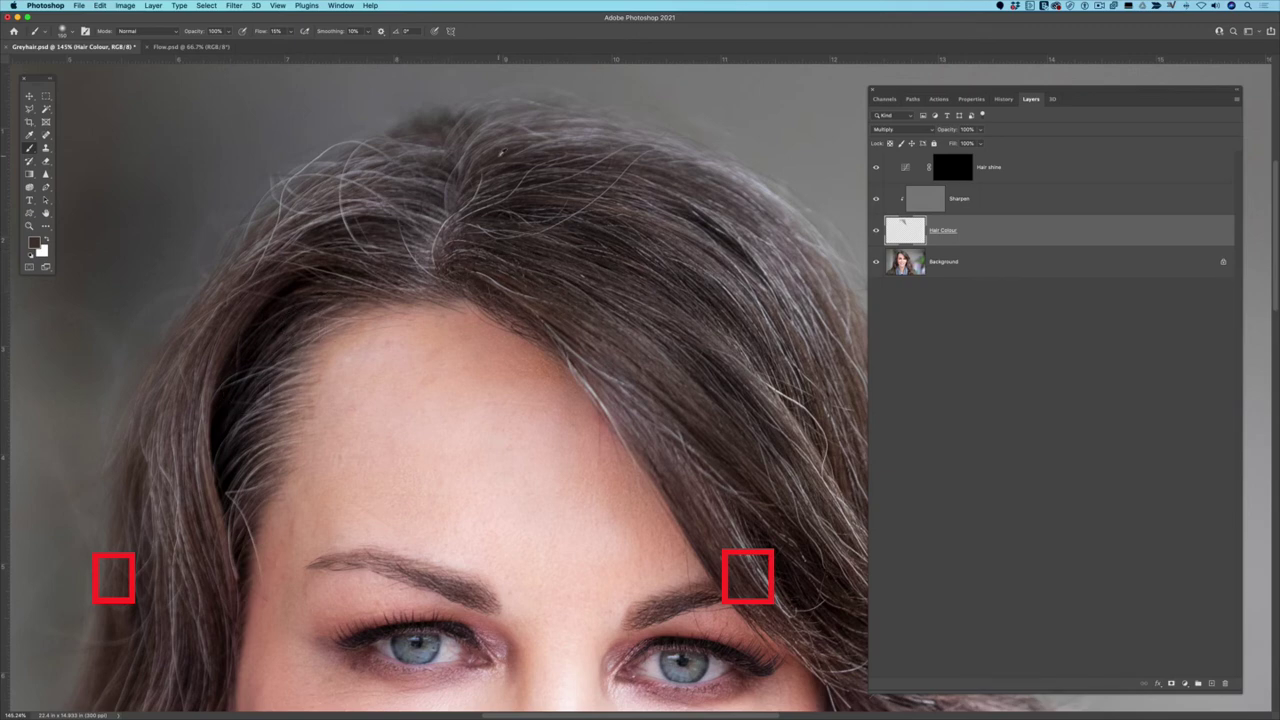
# Set the foreground colour to the warmer brown #644a40 and return to the Brush tool
pyautogui.scroll(-5, 660, 268)
pyautogui.scroll(2, 660, 268)
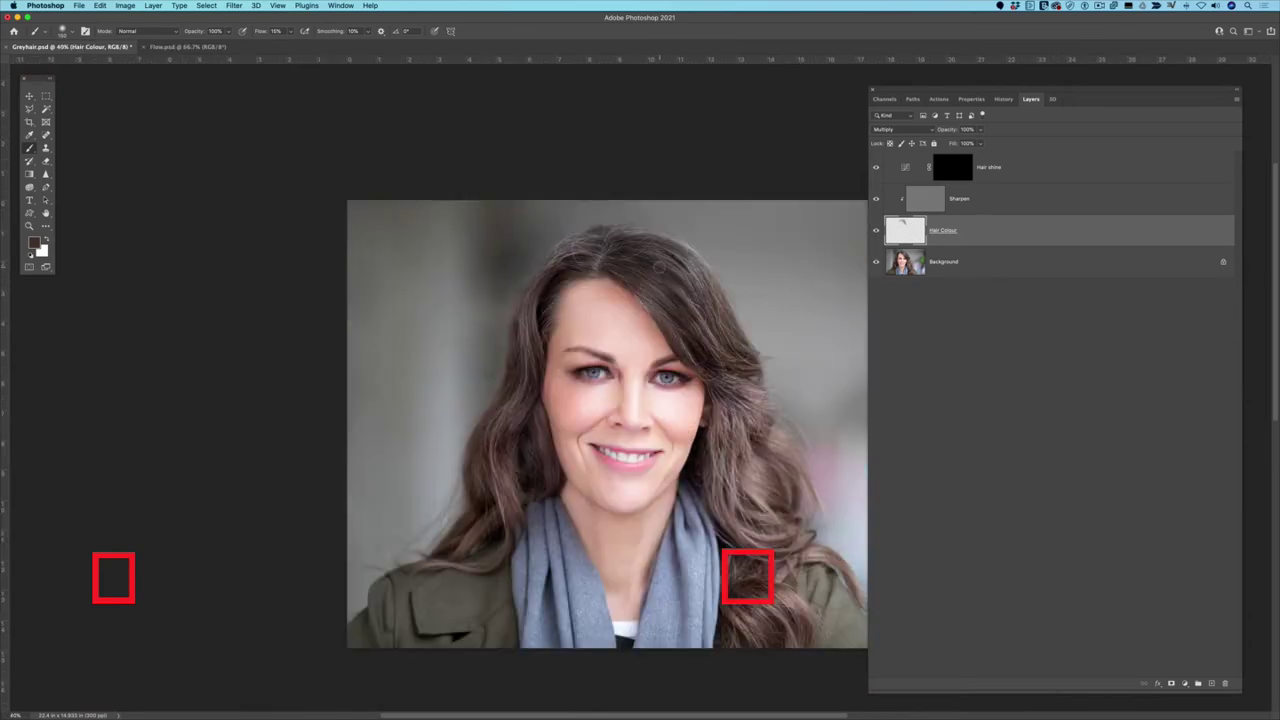
pyautogui.moveTo(673, 296); pyautogui.dragTo(613, 232)
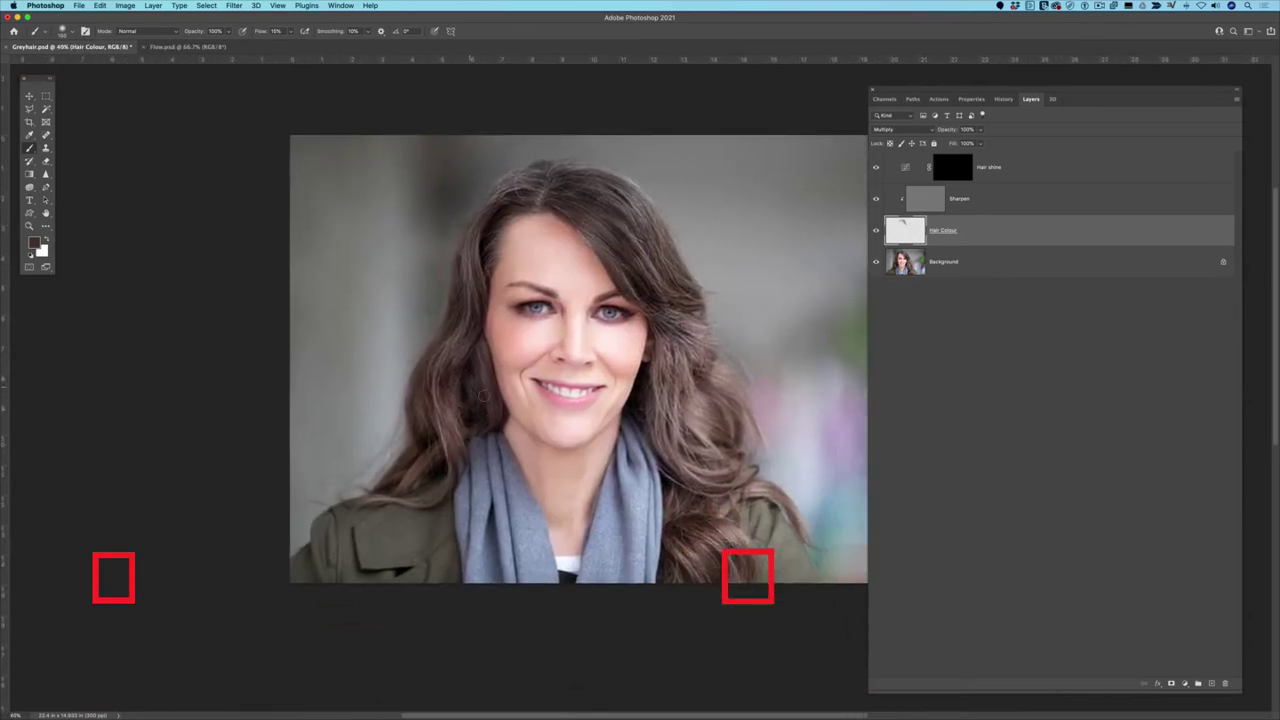
pyautogui.scroll(2, 483, 395)
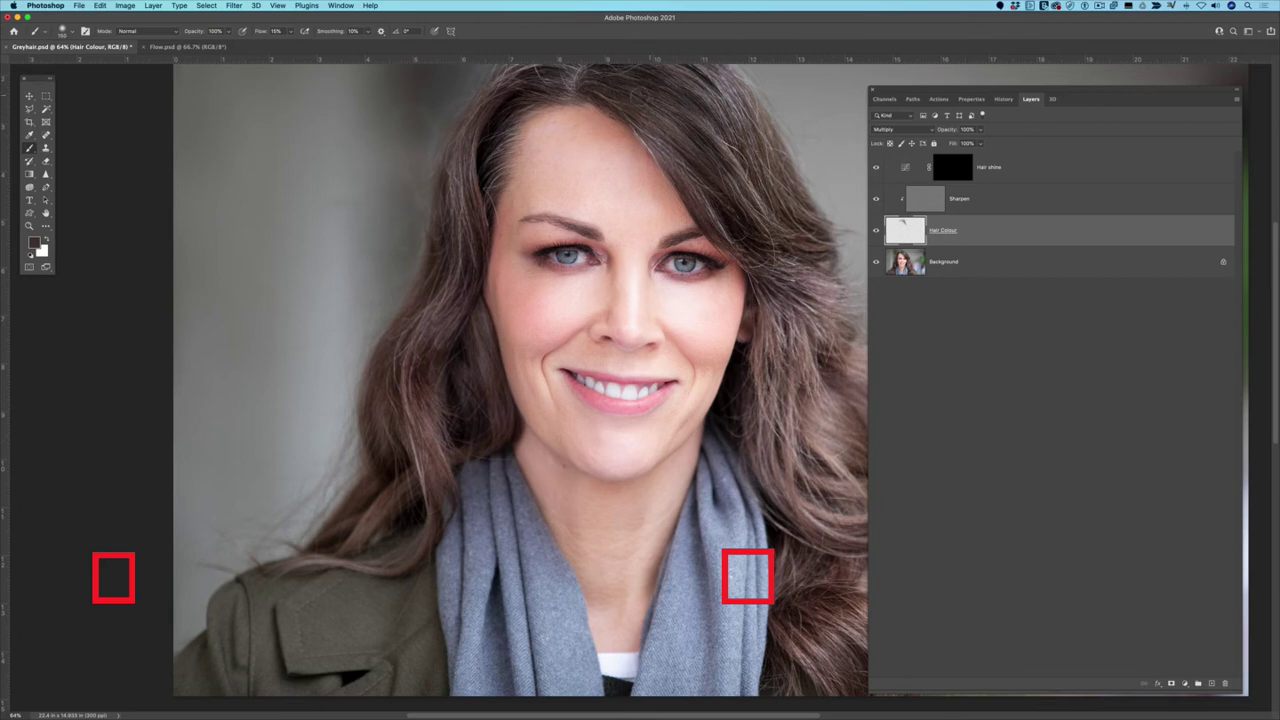
pyautogui.moveTo(570, 196); pyautogui.dragTo(523, 284)
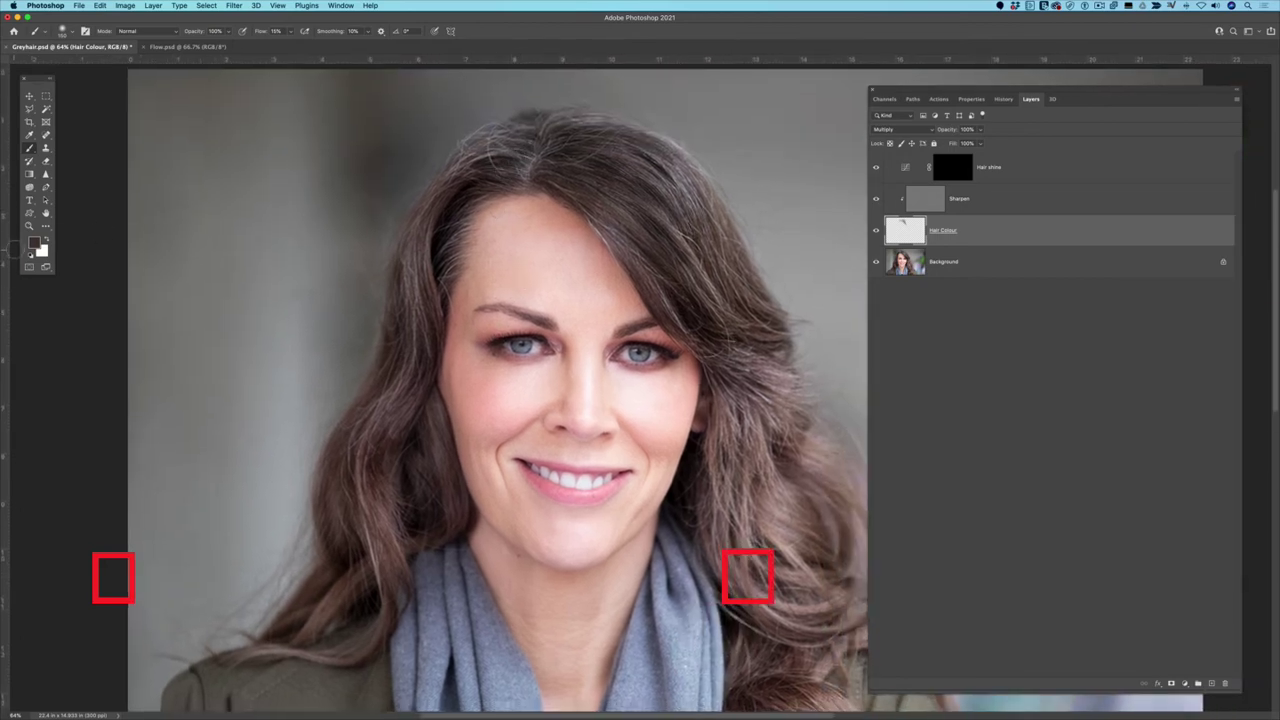
pyautogui.click(35, 243)
pyautogui.moveTo(861, 354); pyautogui.dragTo(860, 337)
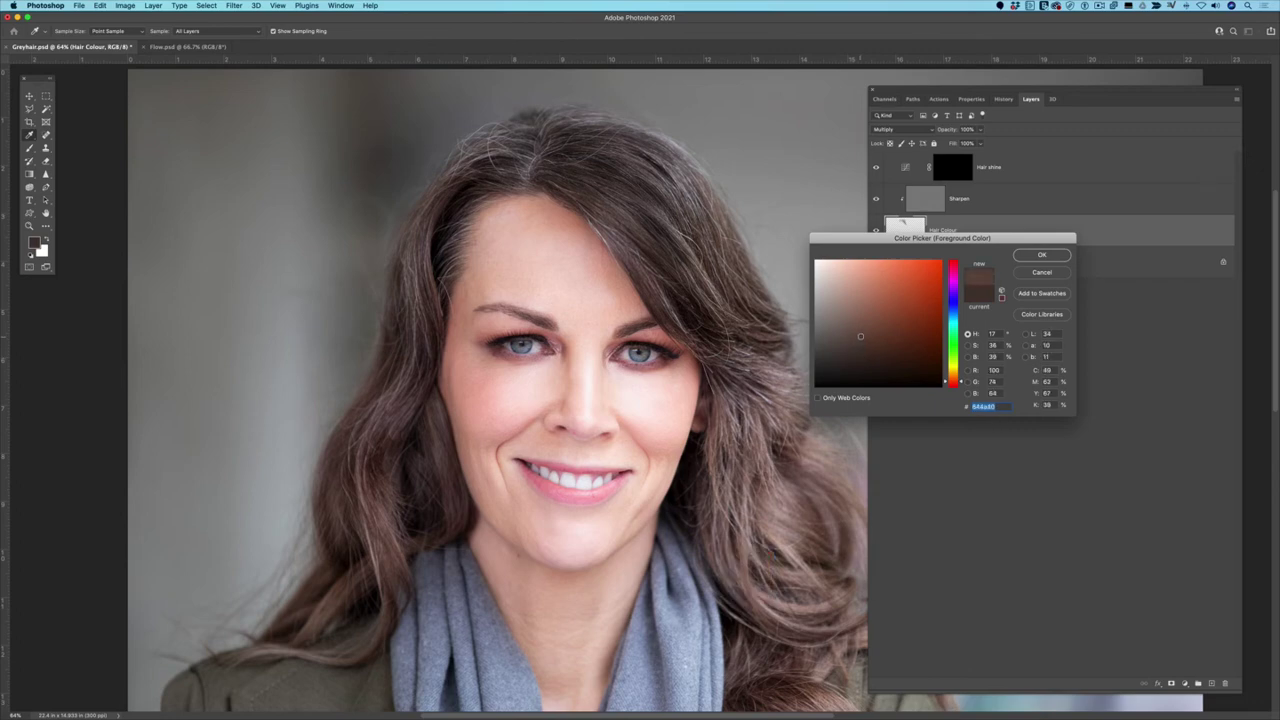
pyautogui.click(1040, 255)
pyautogui.press('b')
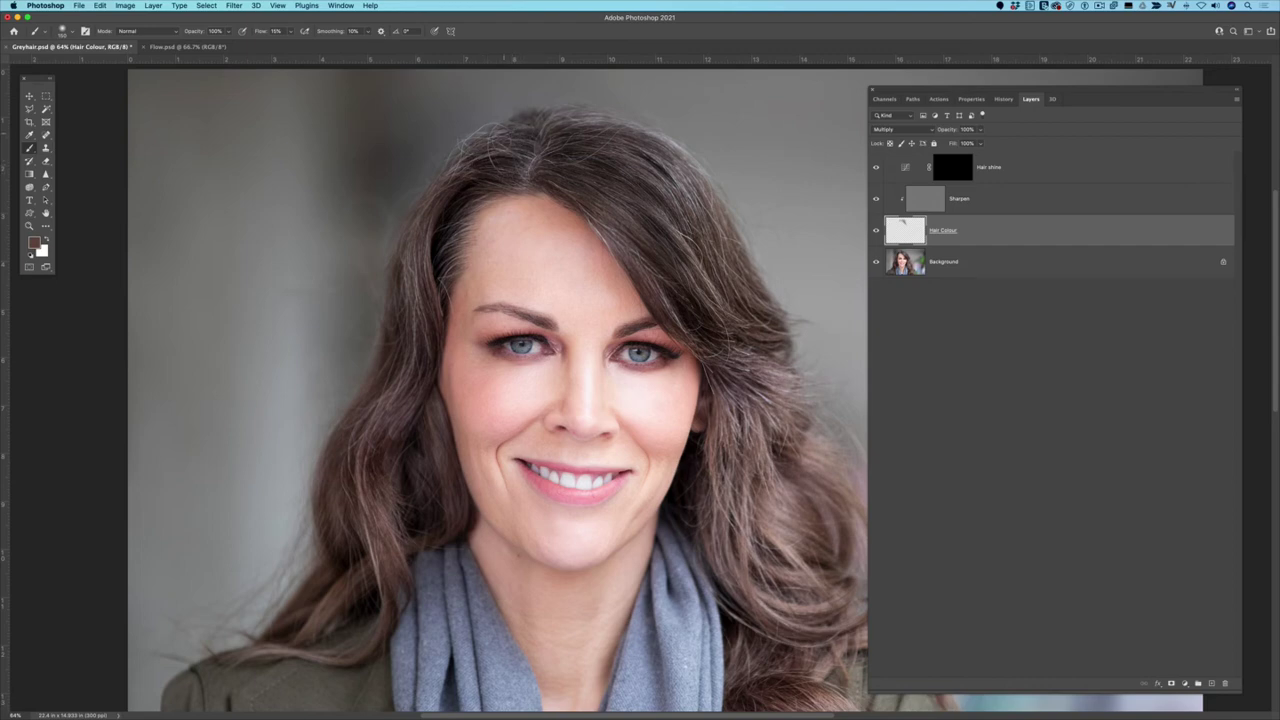
# Paint over the grey hair beside the left temple and up to the parting, sampling nearby hair tones
pyautogui.moveTo(415, 236); pyautogui.dragTo(416, 332)
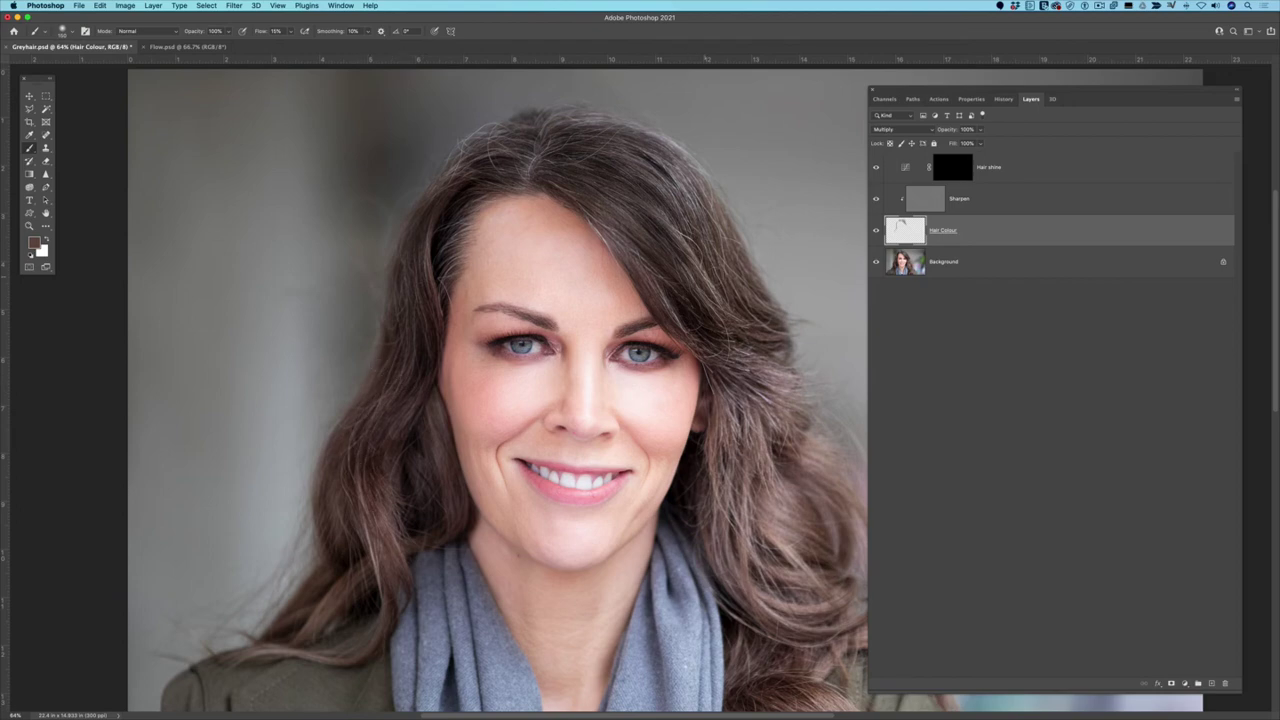
pyautogui.keyDown('alt'); pyautogui.click(688, 248); pyautogui.keyUp('alt')
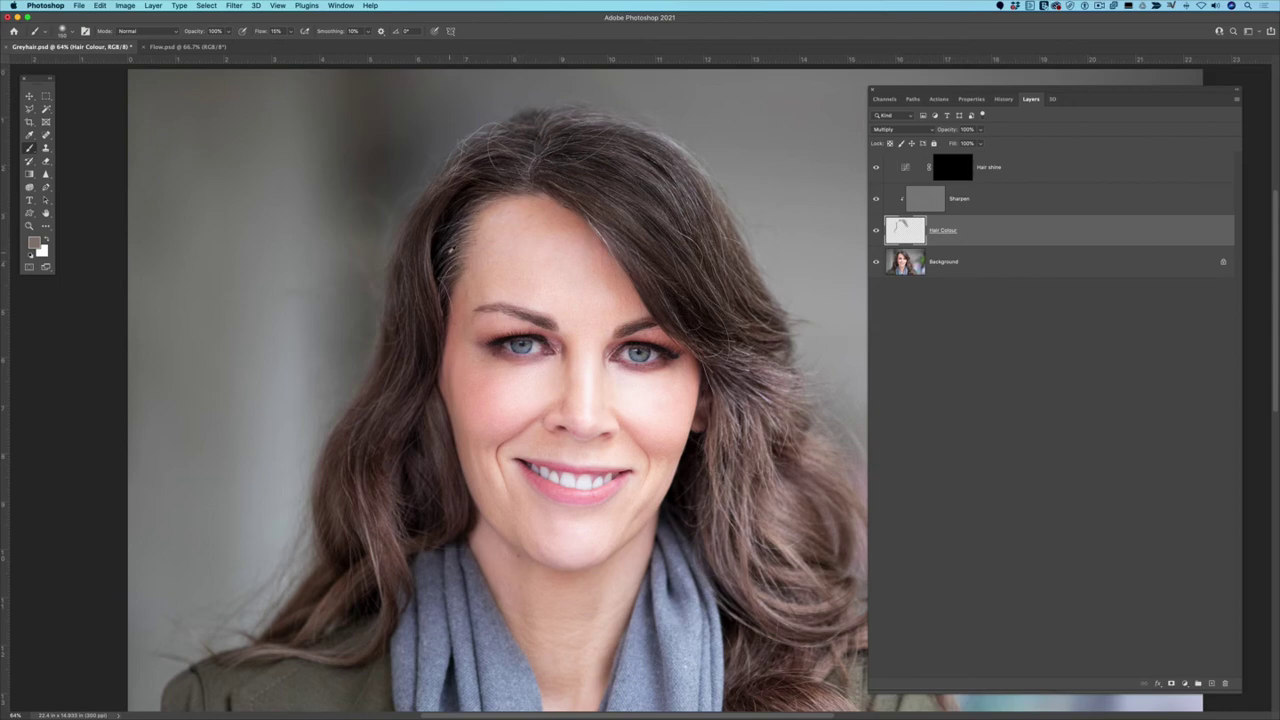
pyautogui.keyDown('alt'); pyautogui.click(449, 250); pyautogui.keyUp('alt')
pyautogui.moveTo(459, 242)
pyautogui.mouseDown()
pyautogui.moveTo(444, 256)
pyautogui.moveTo(459, 216)
pyautogui.moveTo(445, 231)
pyautogui.moveTo(465, 224)
pyautogui.moveTo(440, 298)
pyautogui.moveTo(475, 202)
pyautogui.mouseUp()
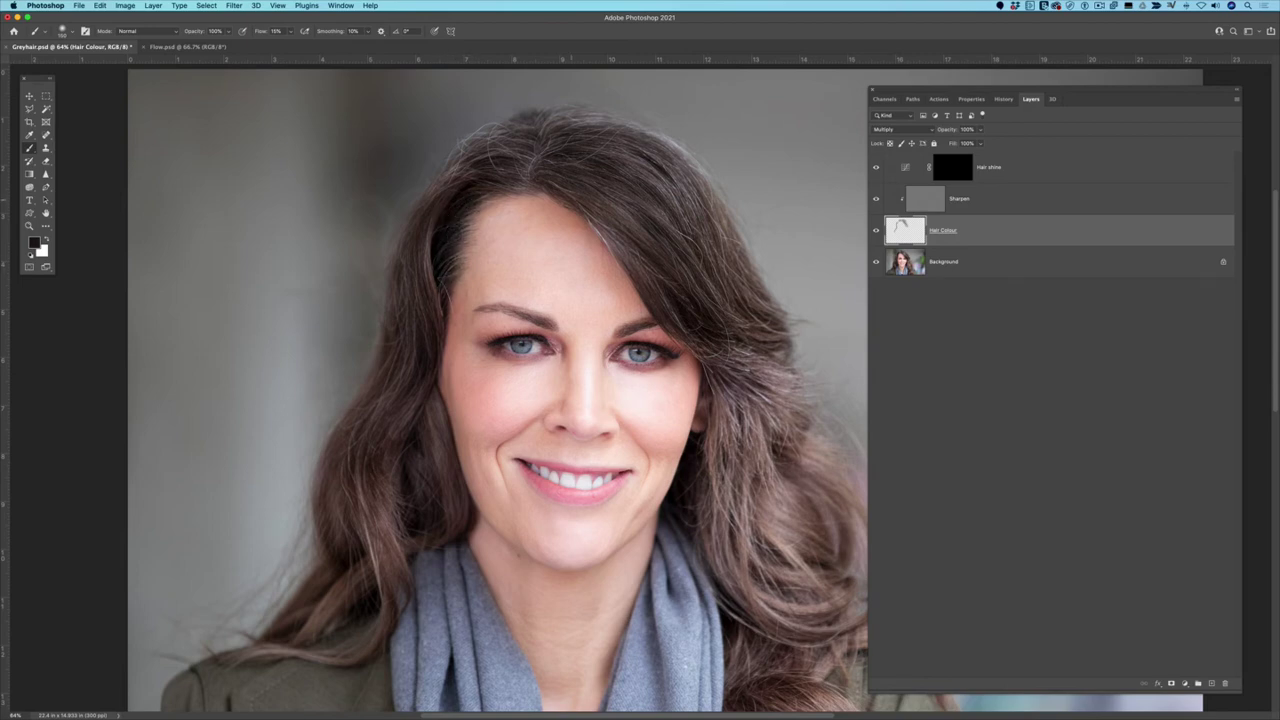
pyautogui.moveTo(521, 176); pyautogui.dragTo(535, 134)
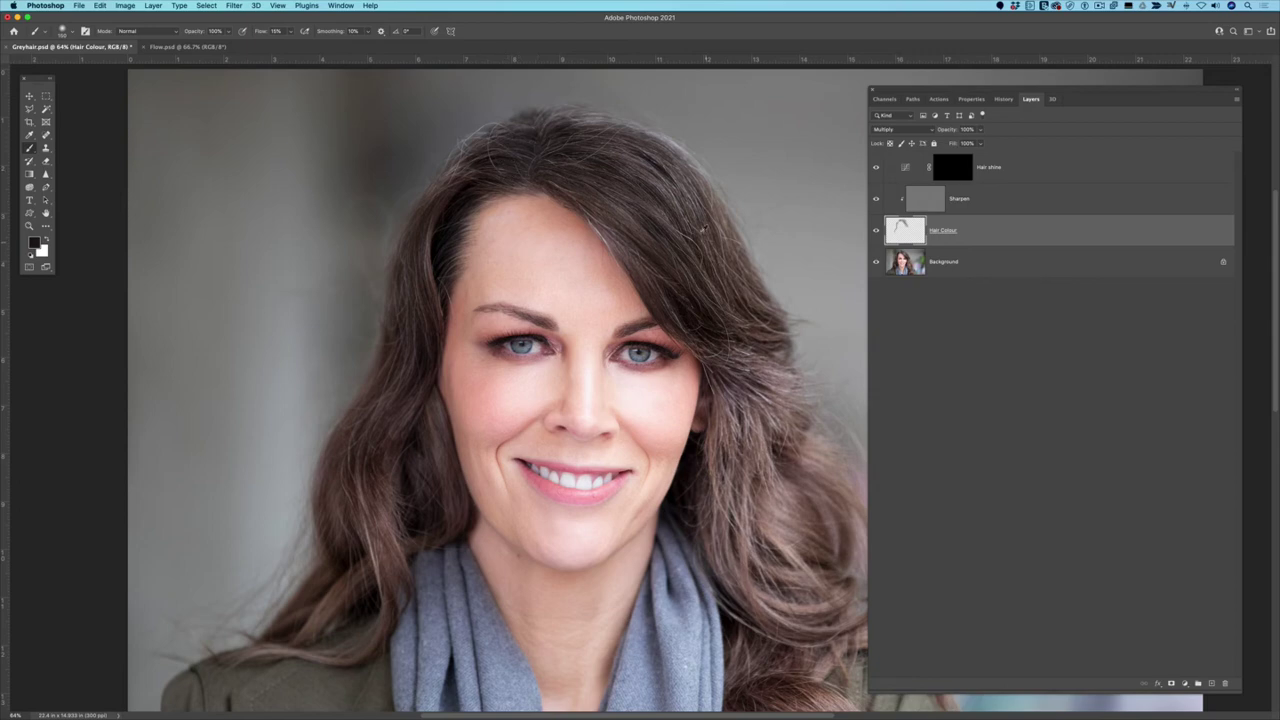
# Sample a tone from the hair right of the parting and paint down the outer hair toward the cheek
pyautogui.keyDown('alt'); pyautogui.click(688, 209); pyautogui.keyUp('alt')
pyautogui.moveTo(697, 200); pyautogui.dragTo(733, 260)
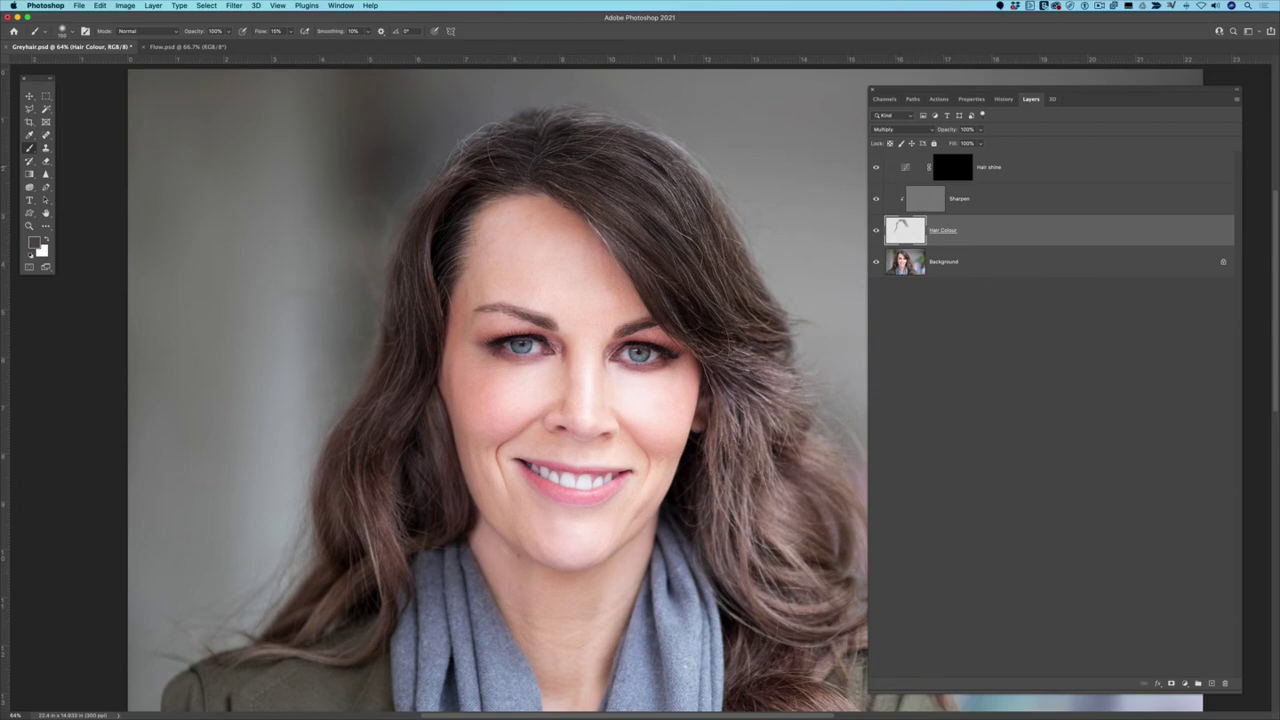
pyautogui.moveTo(674, 176)
pyautogui.mouseDown()
pyautogui.moveTo(708, 250)
pyautogui.moveTo(656, 182)
pyautogui.moveTo(716, 259)
pyautogui.moveTo(641, 222)
pyautogui.moveTo(617, 188)
pyautogui.moveTo(714, 282)
pyautogui.moveTo(662, 238)
pyautogui.moveTo(662, 263)
pyautogui.moveTo(622, 234)
pyautogui.moveTo(690, 295)
pyautogui.moveTo(718, 353)
pyautogui.moveTo(743, 364)
pyautogui.mouseUp()
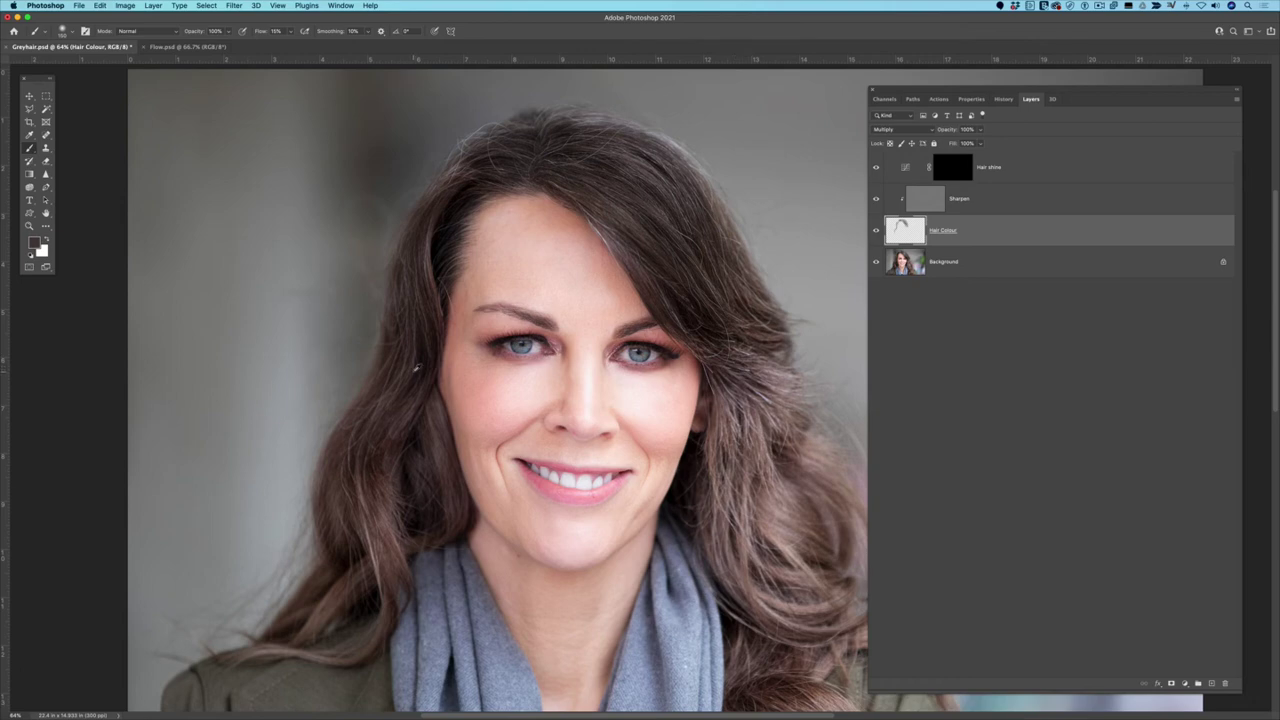
# Sample tones from the hair left of the face and paint over the grey strands from the temple down the lower lengths
pyautogui.keyDown('alt'); pyautogui.click(414, 372); pyautogui.keyUp('alt')
pyautogui.moveTo(420, 320)
pyautogui.mouseDown()
pyautogui.moveTo(397, 419)
pyautogui.moveTo(423, 395)
pyautogui.mouseUp()
pyautogui.moveTo(382, 468)
pyautogui.mouseDown()
pyautogui.moveTo(384, 499)
pyautogui.moveTo(370, 458)
pyautogui.moveTo(354, 523)
pyautogui.mouseUp()
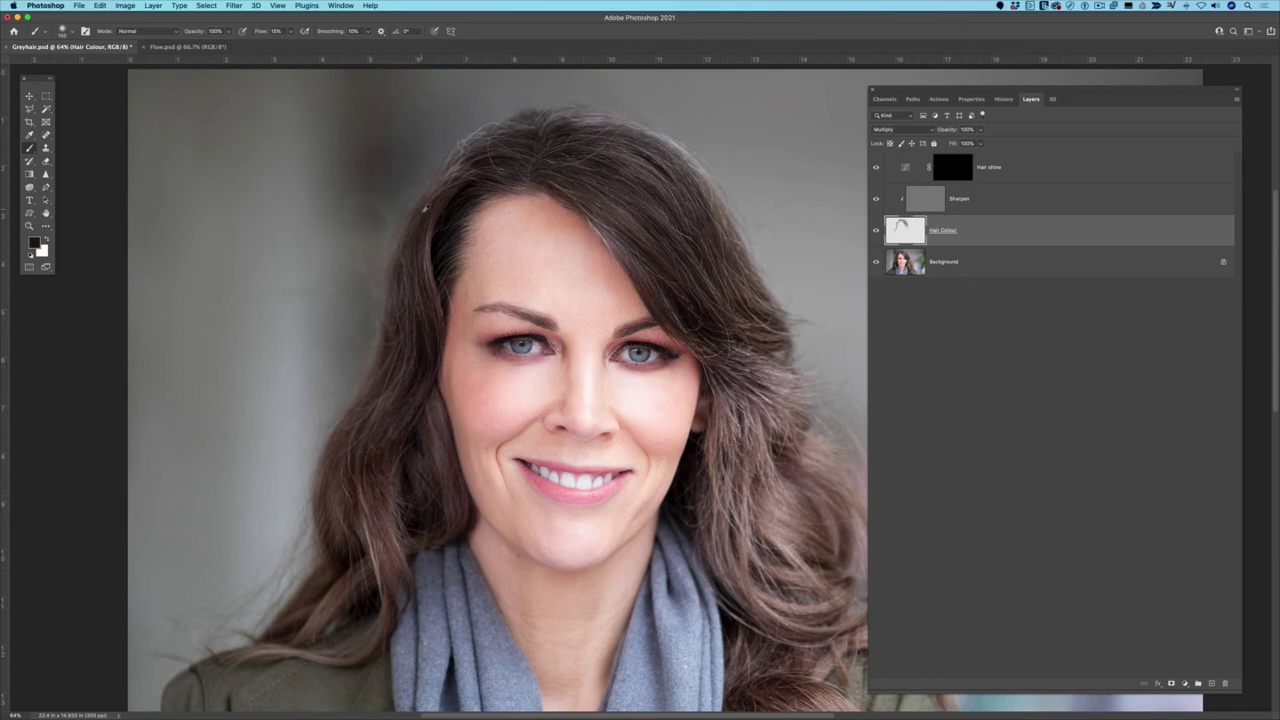
pyautogui.keyDown('alt'); pyautogui.click(420, 225); pyautogui.keyUp('alt')
pyautogui.moveTo(414, 242)
pyautogui.mouseDown()
pyautogui.moveTo(419, 347)
pyautogui.moveTo(401, 306)
pyautogui.mouseUp()
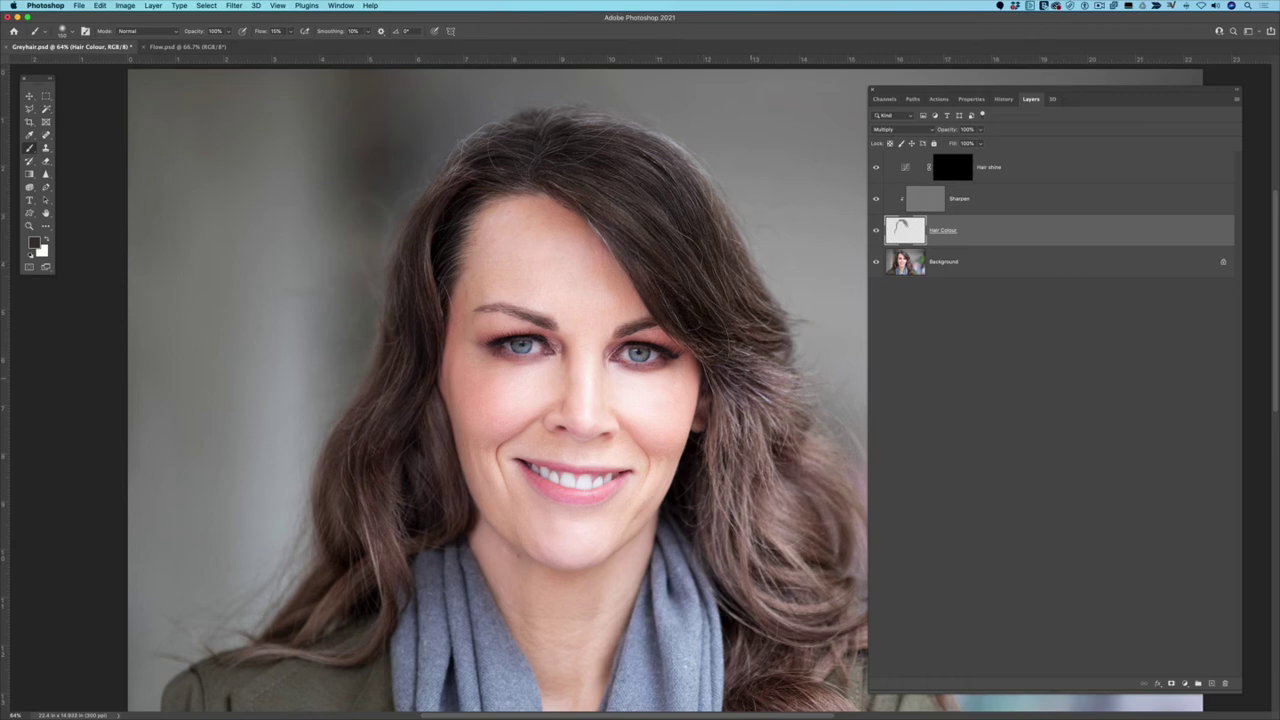
# Sample tones from the hair right of the eye and beside the ear, and paint over the remaining grey strands there
pyautogui.keyDown('alt'); pyautogui.click(776, 378); pyautogui.keyUp('alt')
pyautogui.keyDown('alt'); pyautogui.click(730, 422); pyautogui.keyUp('alt')
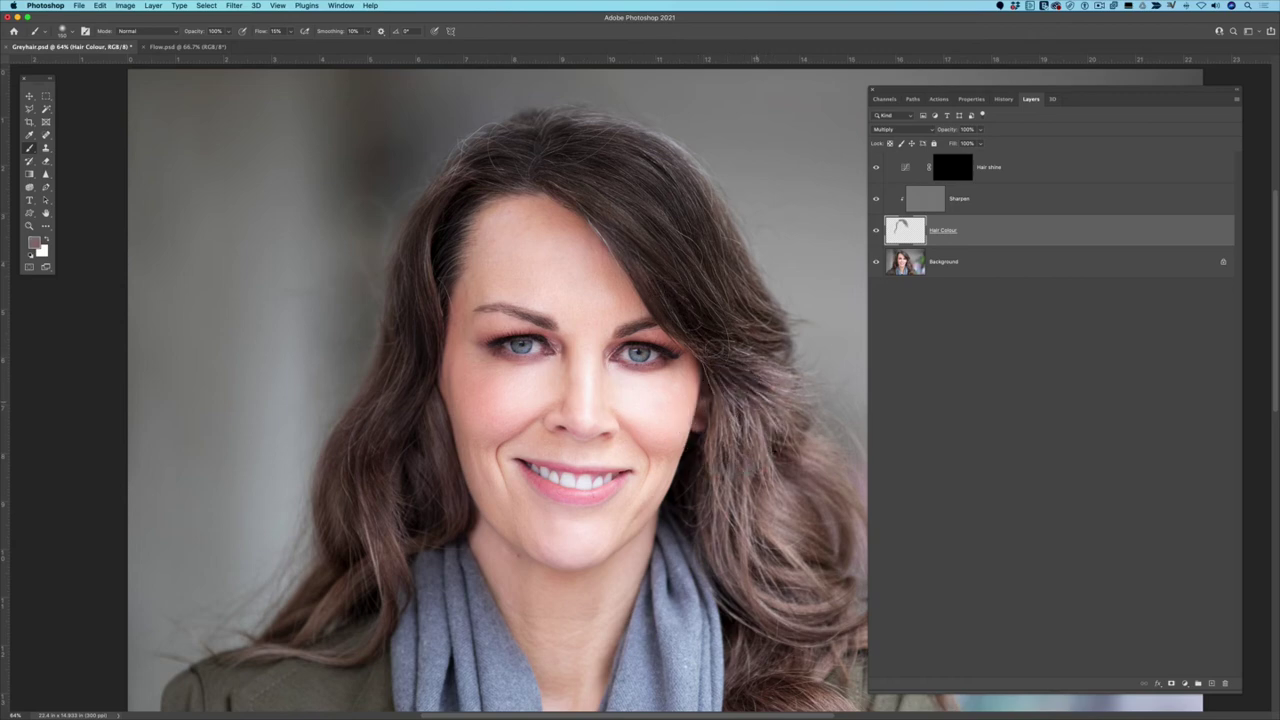
pyautogui.keyDown('alt'); pyautogui.click(768, 361); pyautogui.keyUp('alt')
pyautogui.scroll(-3, 704, 230)
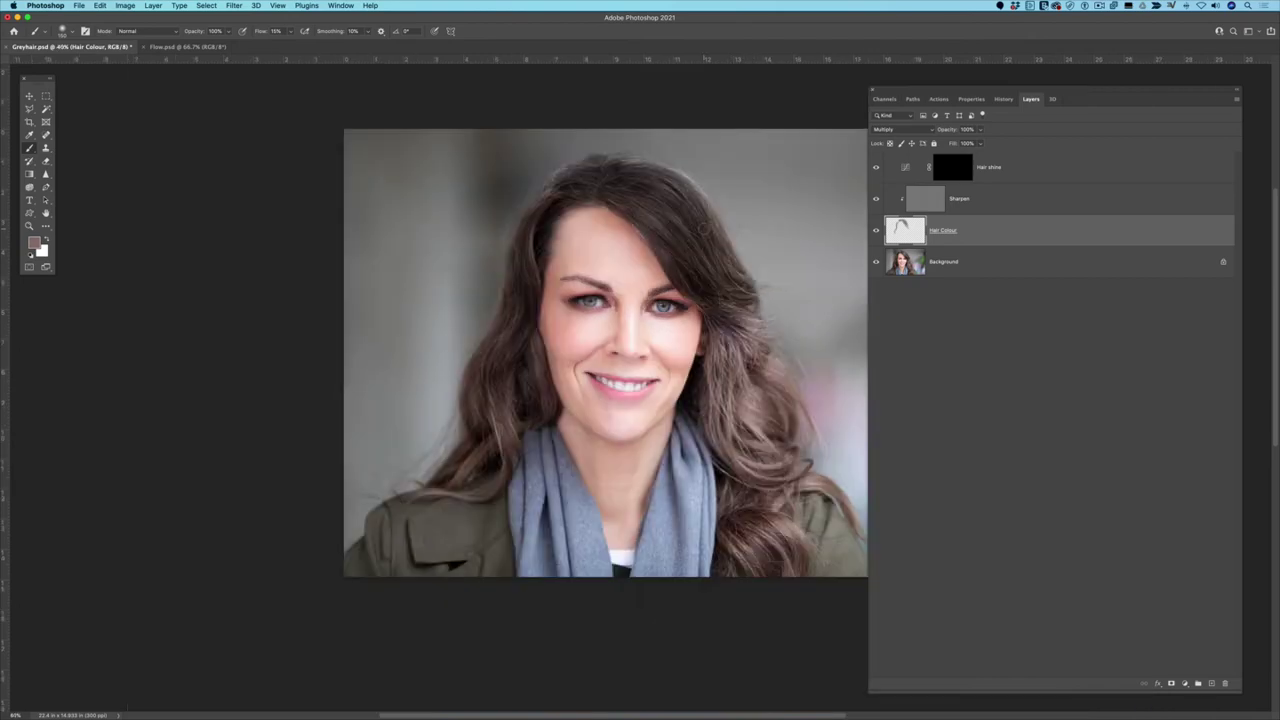
pyautogui.scroll(3, 690, 200)
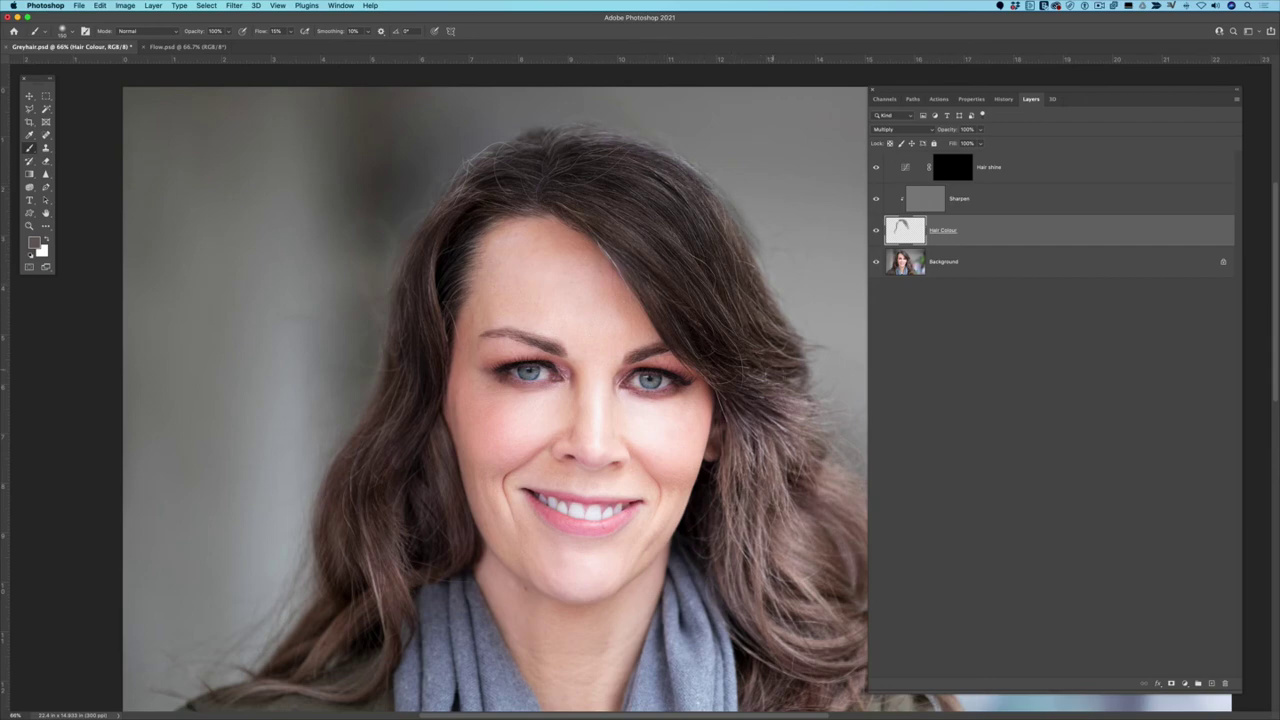
pyautogui.keyDown('alt'); pyautogui.click(778, 389); pyautogui.keyUp('alt')
pyautogui.scroll(-5, 749, 362)
pyautogui.scroll(6, 749, 362)
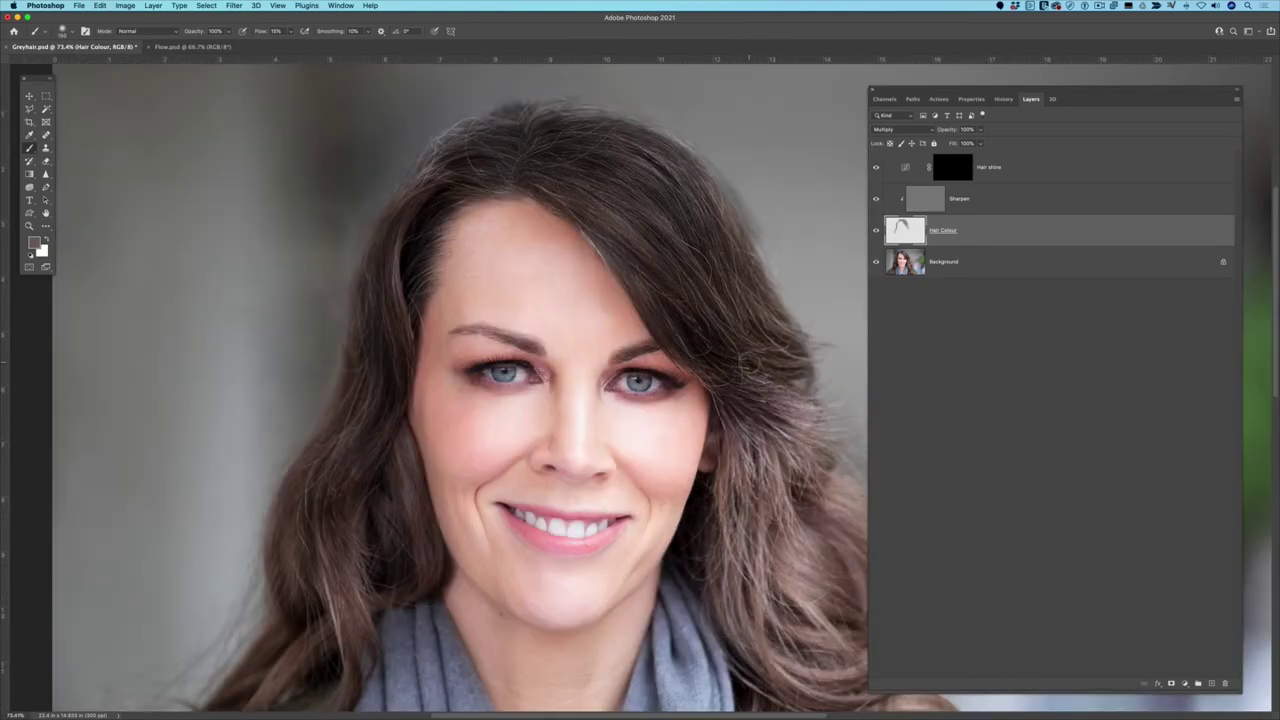
pyautogui.moveTo(740, 342); pyautogui.dragTo(714, 299)
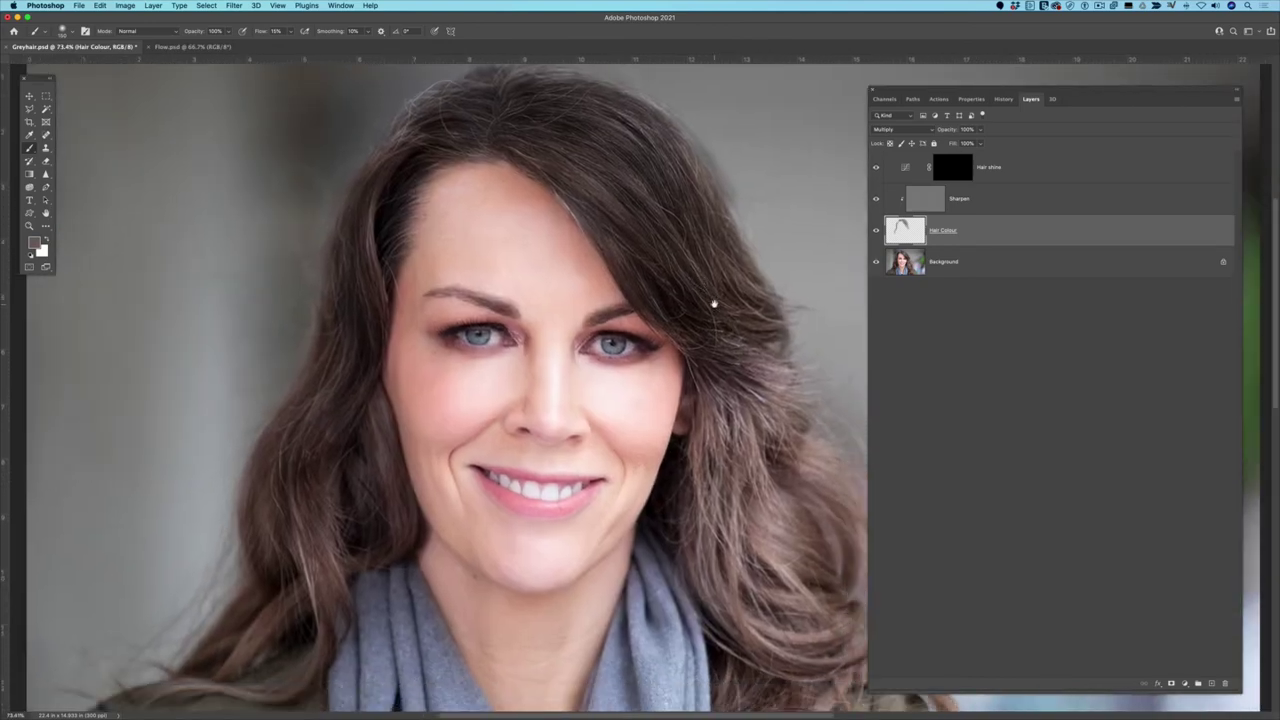
# Set the Hair Colour layer's opacity to 77% and compare the portrait with the layer hidden and shown
pyautogui.click(877, 231)
pyautogui.click(877, 231)
pyautogui.click(877, 231)
pyautogui.click(877, 231)
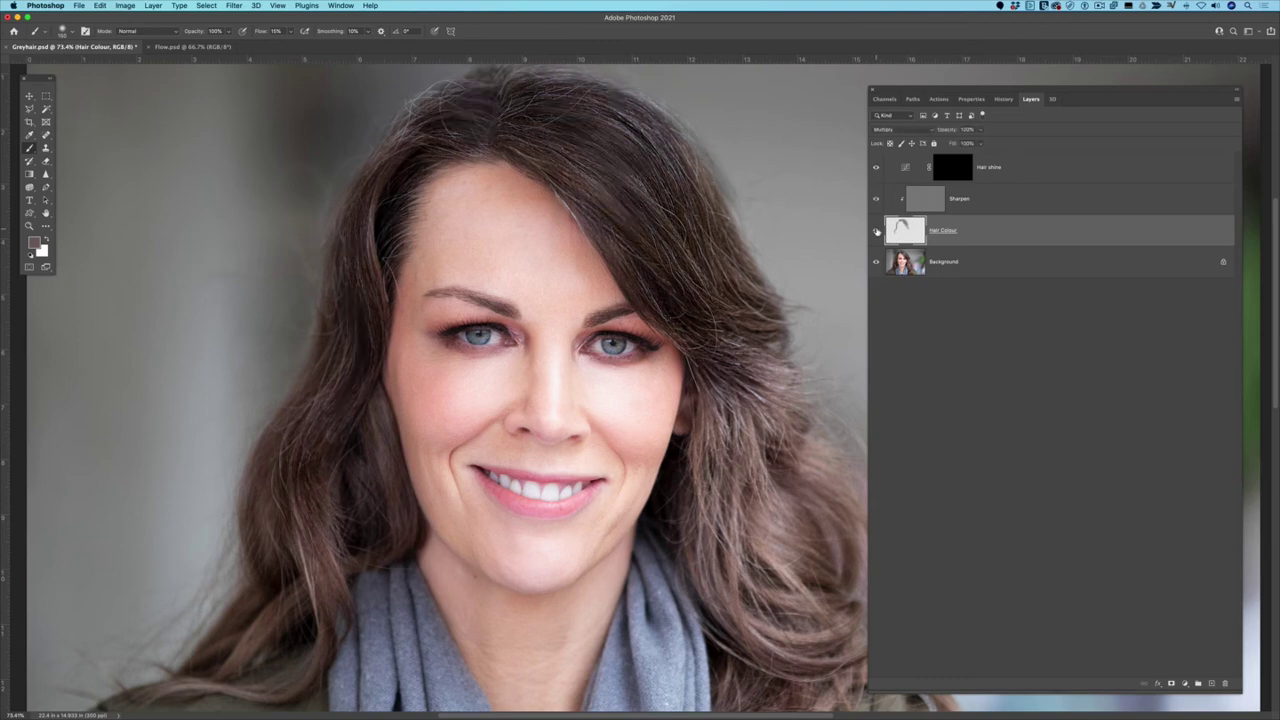
pyautogui.click(980, 131)
pyautogui.click(972, 143)
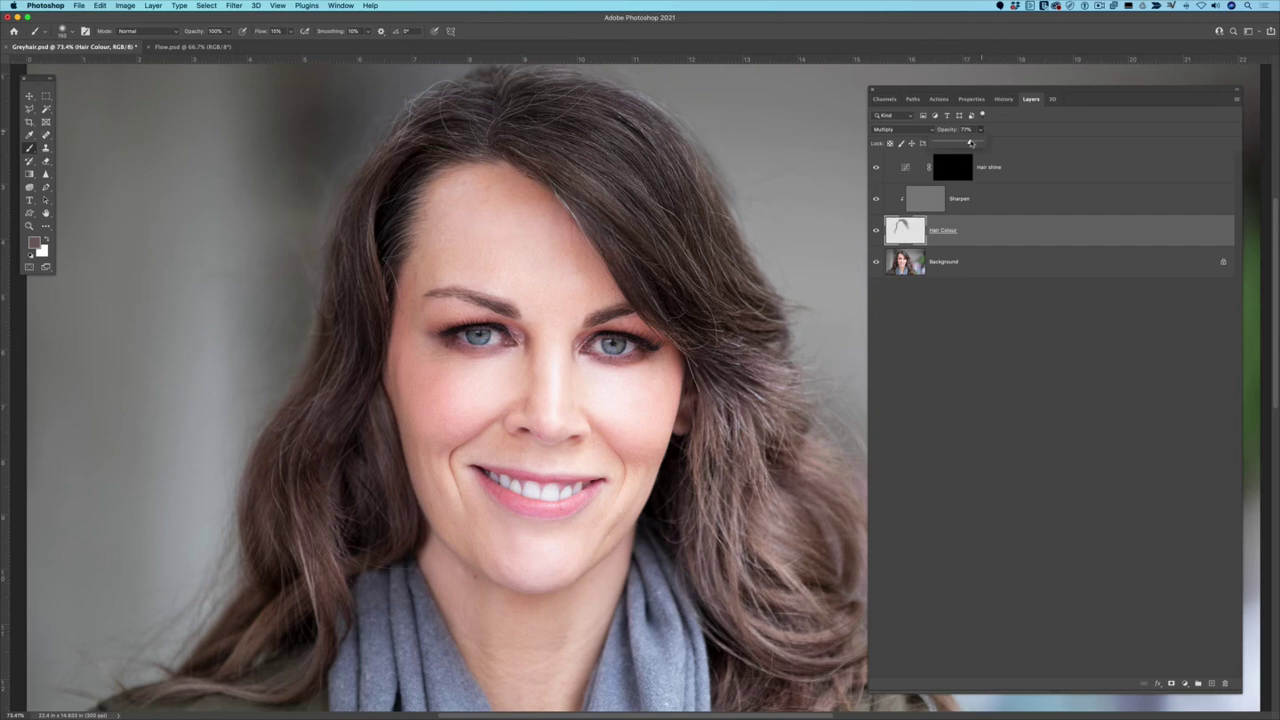
pyautogui.click(876, 231)
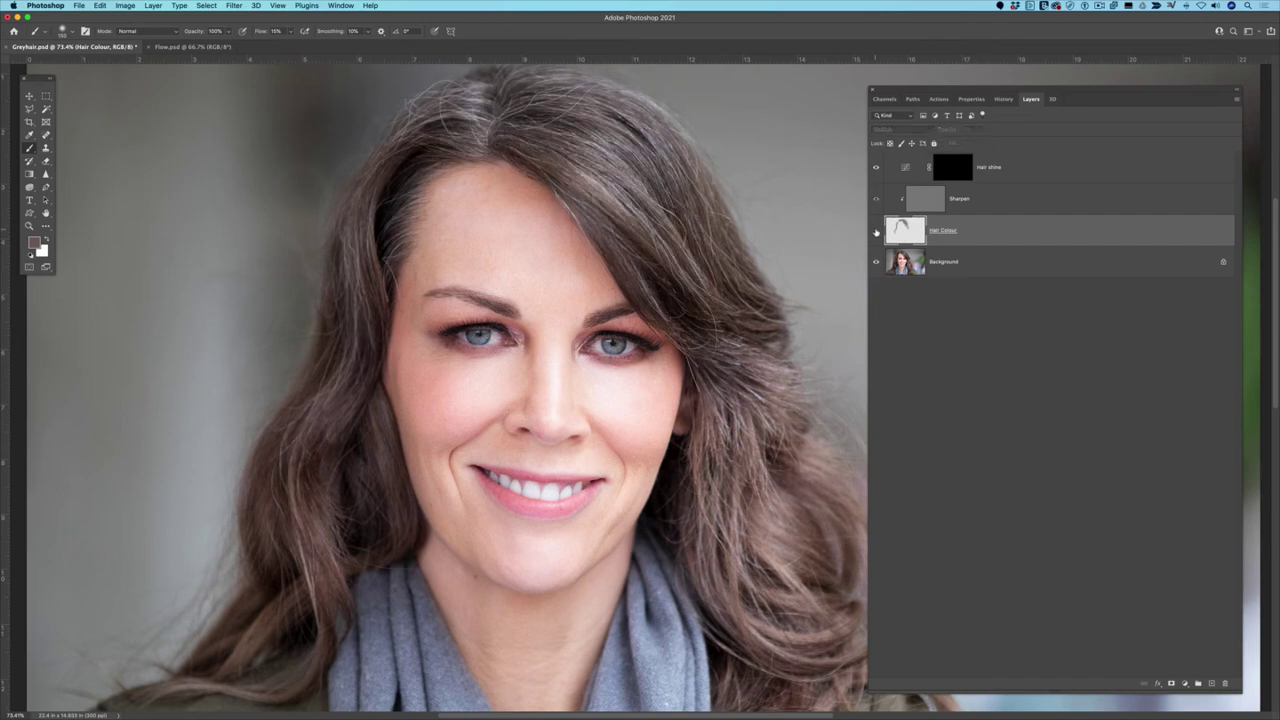
pyautogui.click(876, 231)
pyautogui.scroll(-3, 745, 237)
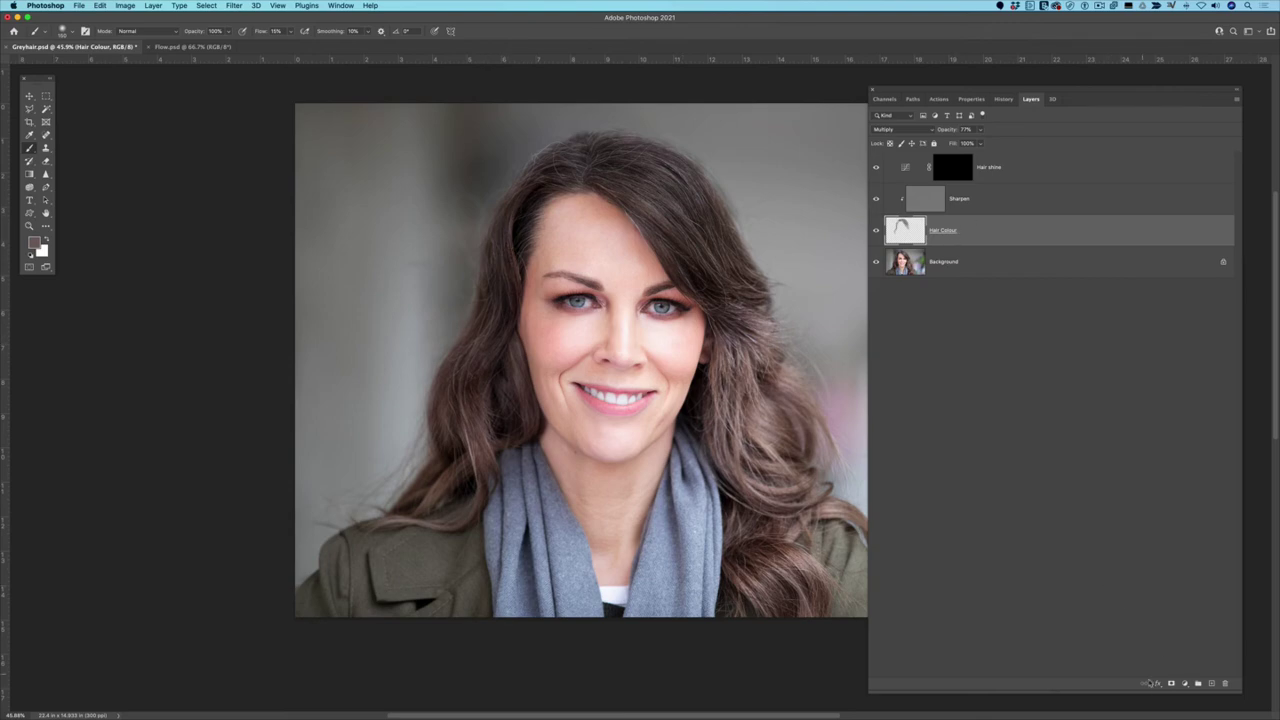
# Add a layer mask to the Hair Colour layer and invert it to black
pyautogui.click(1172, 684)
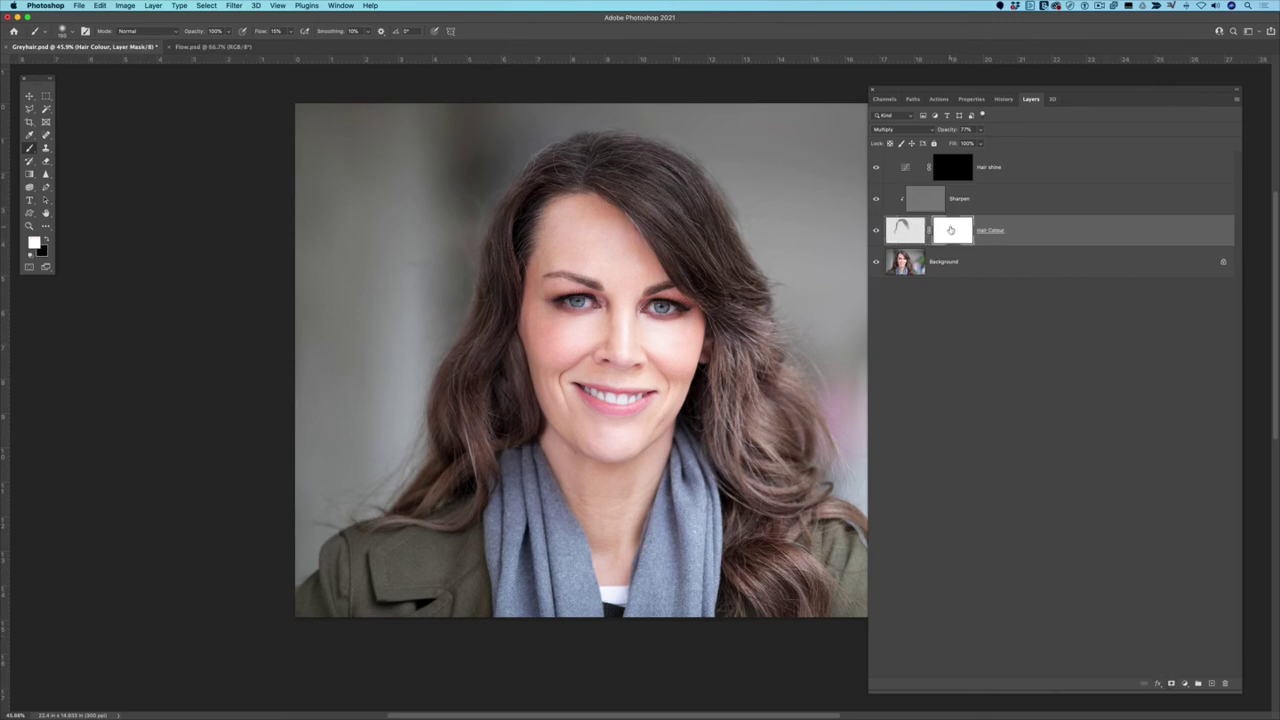
pyautogui.press('super+i')
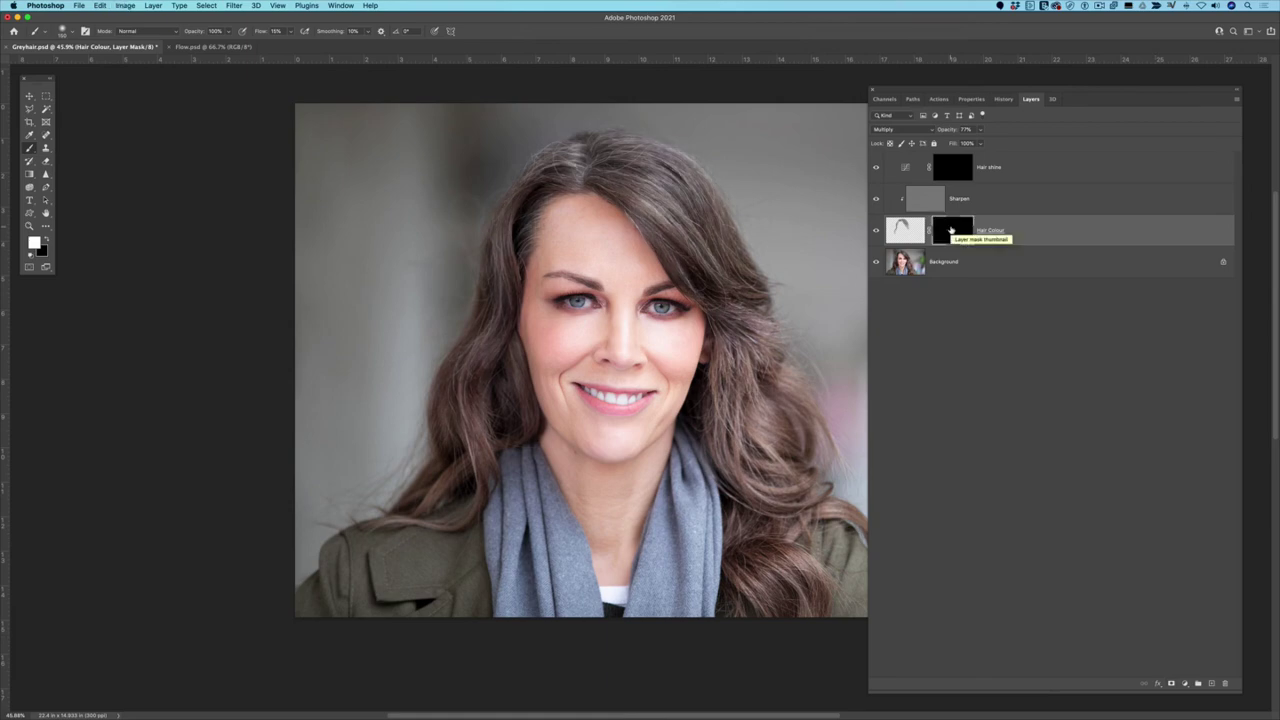
pyautogui.moveTo(67, 218); pyautogui.dragTo(164, 310)
pyautogui.moveTo(680, 420); pyautogui.dragTo(528, 382)
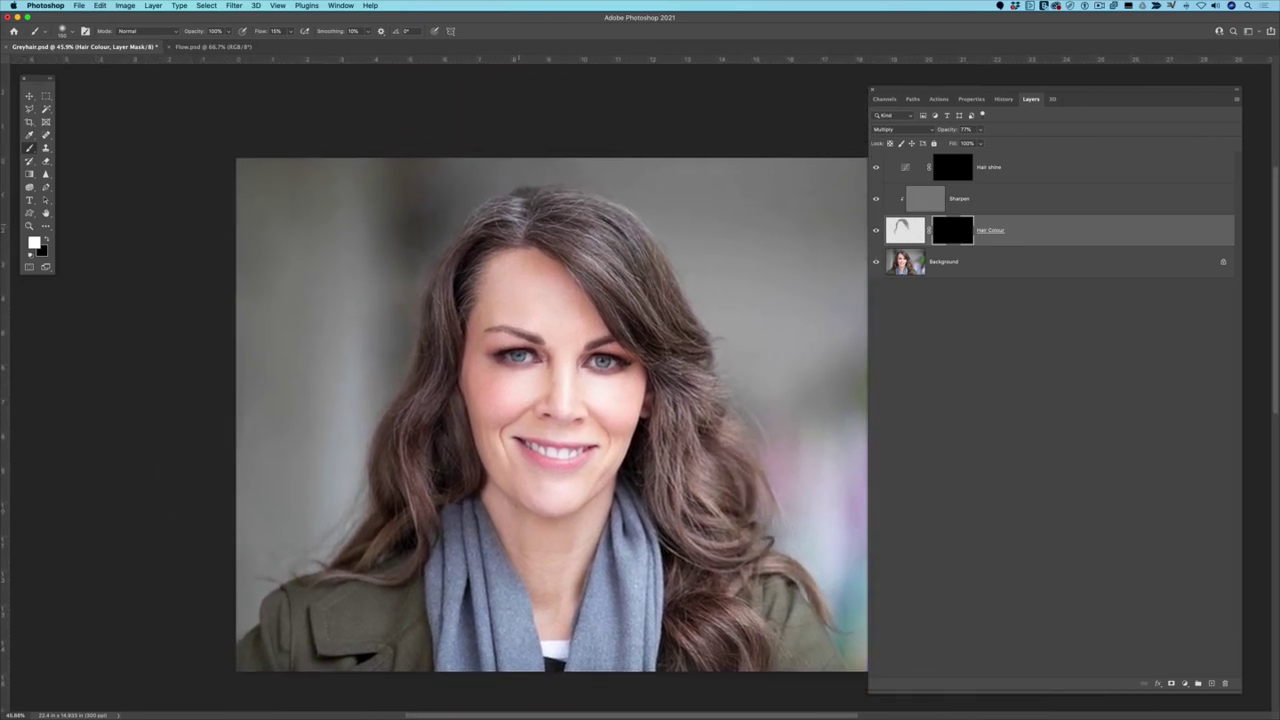
# Paint white on the Hair Colour mask with a larger brush over the crown, swept hair and both sides, then compare the result
pyautogui.press(']')
pyautogui.moveTo(516, 228)
pyautogui.mouseDown()
pyautogui.moveTo(517, 209)
pyautogui.moveTo(506, 235)
pyautogui.moveTo(490, 215)
pyautogui.moveTo(600, 210)
pyautogui.moveTo(645, 255)
pyautogui.moveTo(585, 205)
pyautogui.mouseUp()
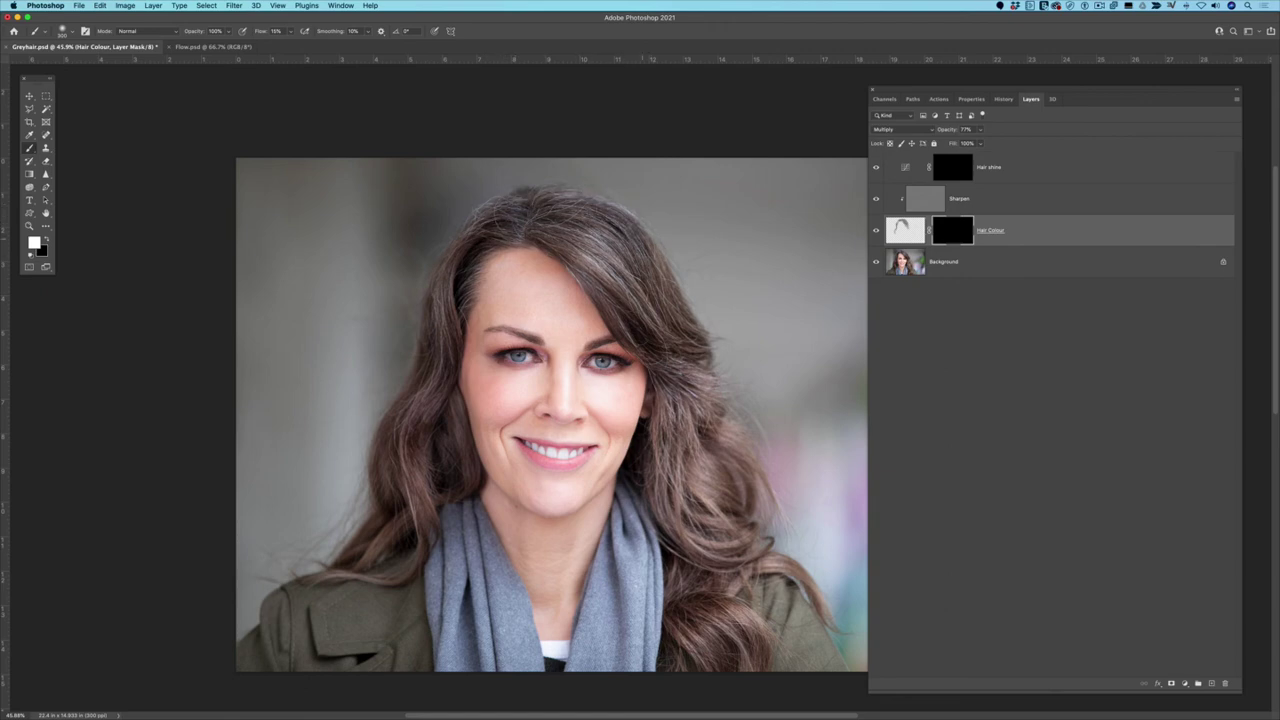
pyautogui.moveTo(642, 238)
pyautogui.mouseDown()
pyautogui.moveTo(565, 205)
pyautogui.moveTo(648, 300)
pyautogui.moveTo(570, 238)
pyautogui.moveTo(650, 328)
pyautogui.moveTo(595, 240)
pyautogui.moveTo(572, 236)
pyautogui.moveTo(582, 258)
pyautogui.mouseUp()
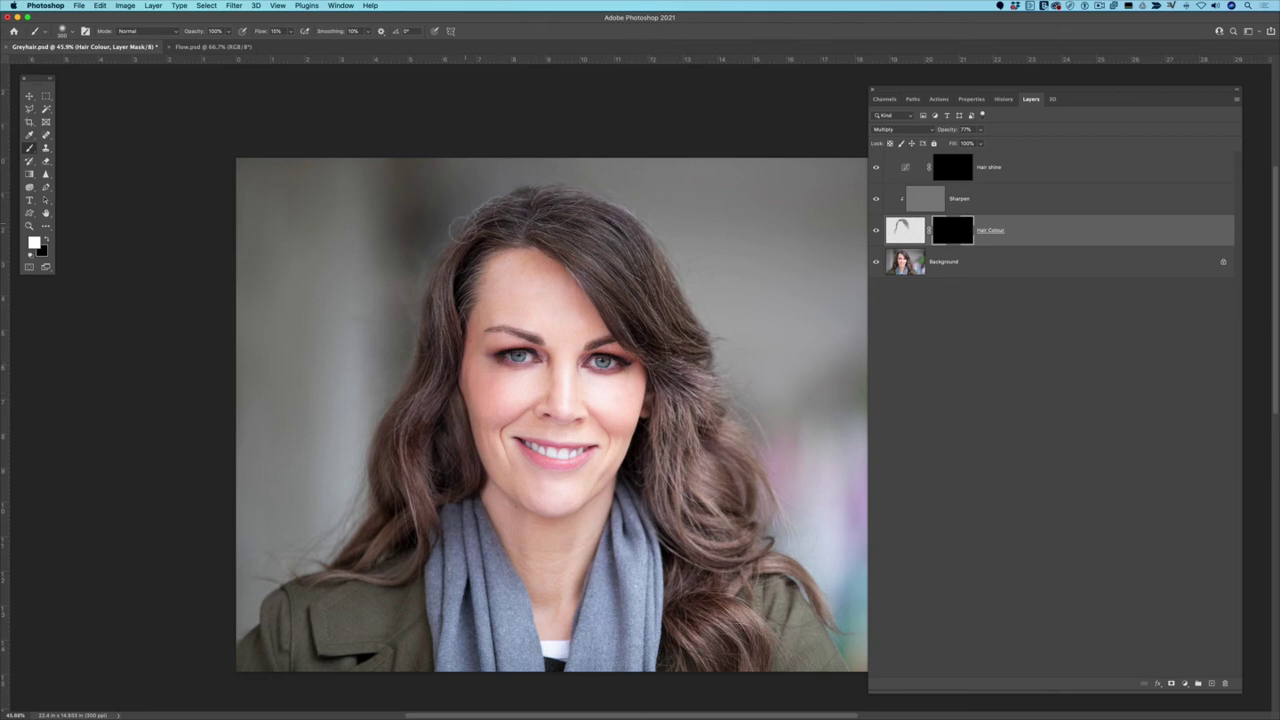
pyautogui.moveTo(462, 229)
pyautogui.mouseDown()
pyautogui.moveTo(433, 370)
pyautogui.moveTo(393, 464)
pyautogui.moveTo(406, 504)
pyautogui.moveTo(448, 274)
pyautogui.mouseUp()
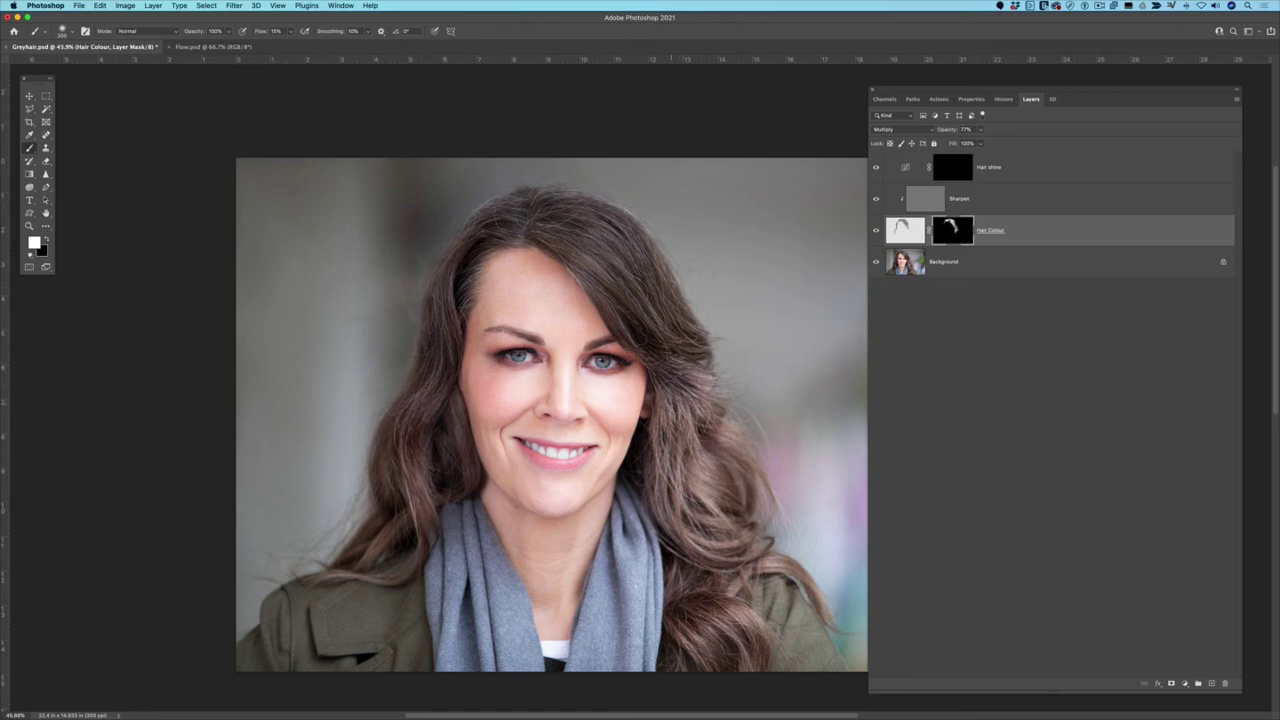
pyautogui.moveTo(669, 391)
pyautogui.mouseDown()
pyautogui.moveTo(618, 306)
pyautogui.moveTo(522, 224)
pyautogui.moveTo(609, 236)
pyautogui.moveTo(515, 215)
pyautogui.mouseUp()
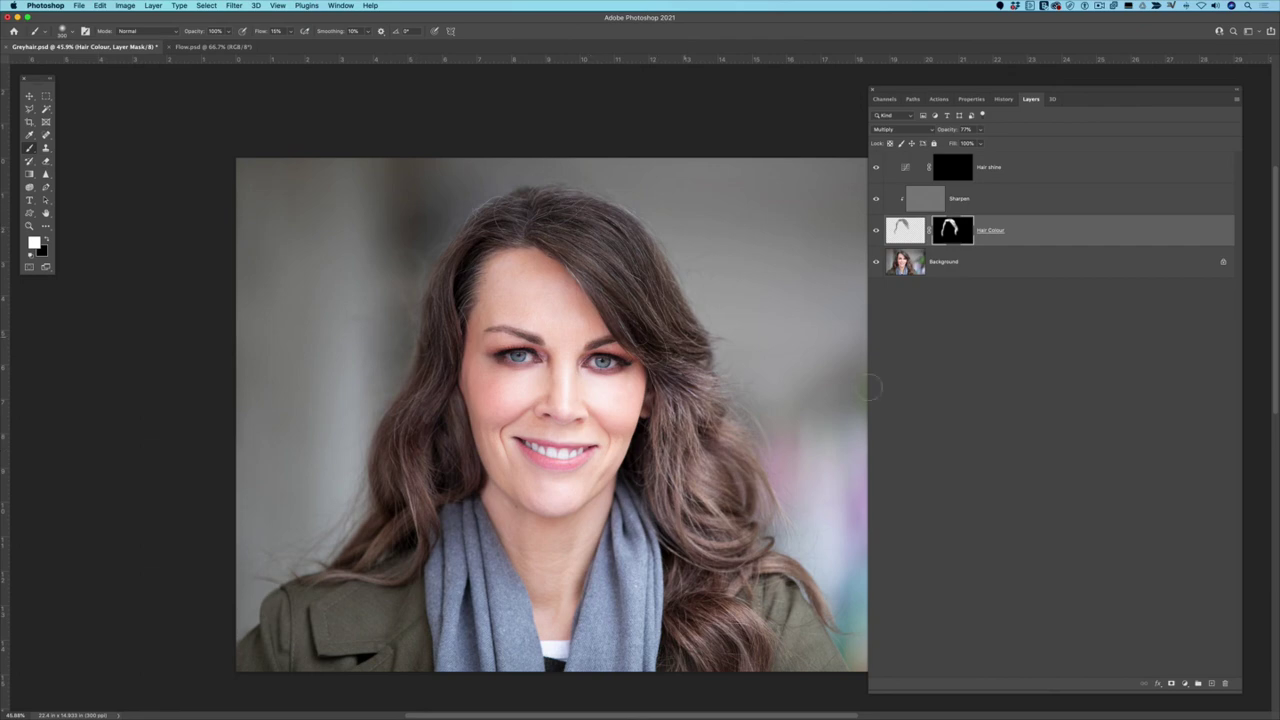
pyautogui.click(876, 231)
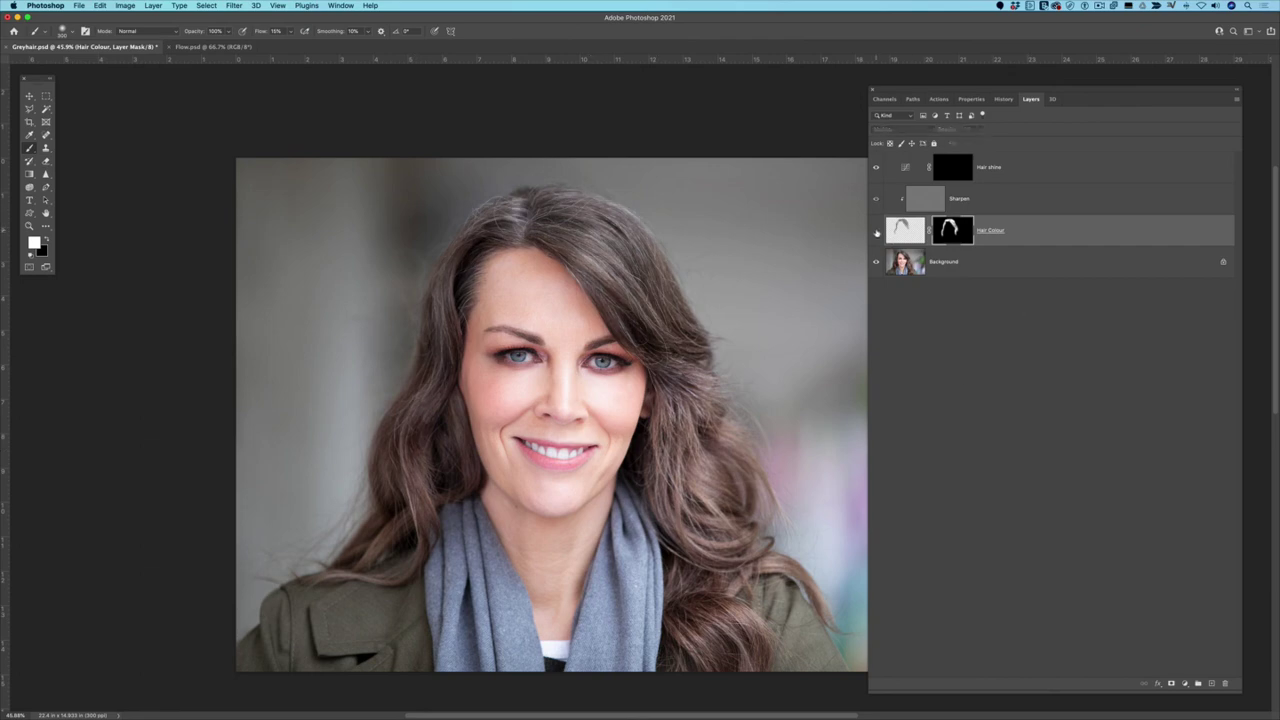
pyautogui.click(876, 231)
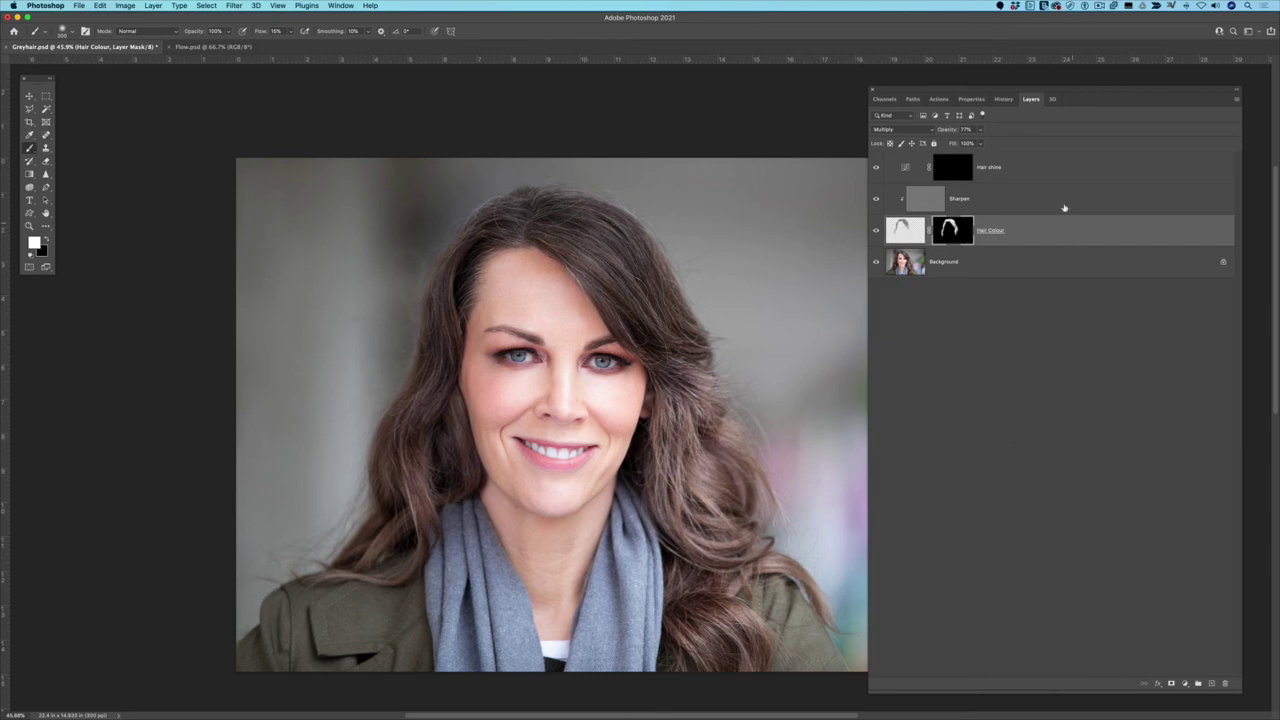
# Paint white on the Hair shine layer's mask over the hair highlights with the soft brush, and compare the layer hidden and shown
pyautogui.click(964, 169)
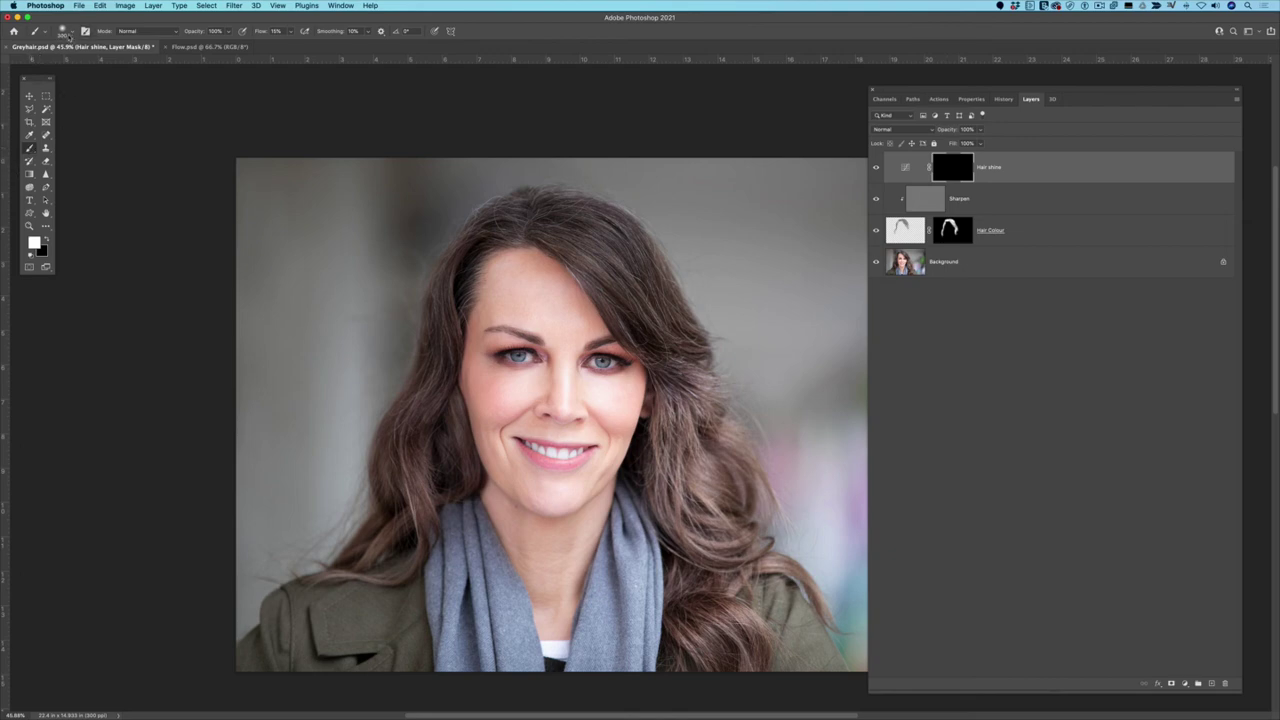
pyautogui.click(70, 36)
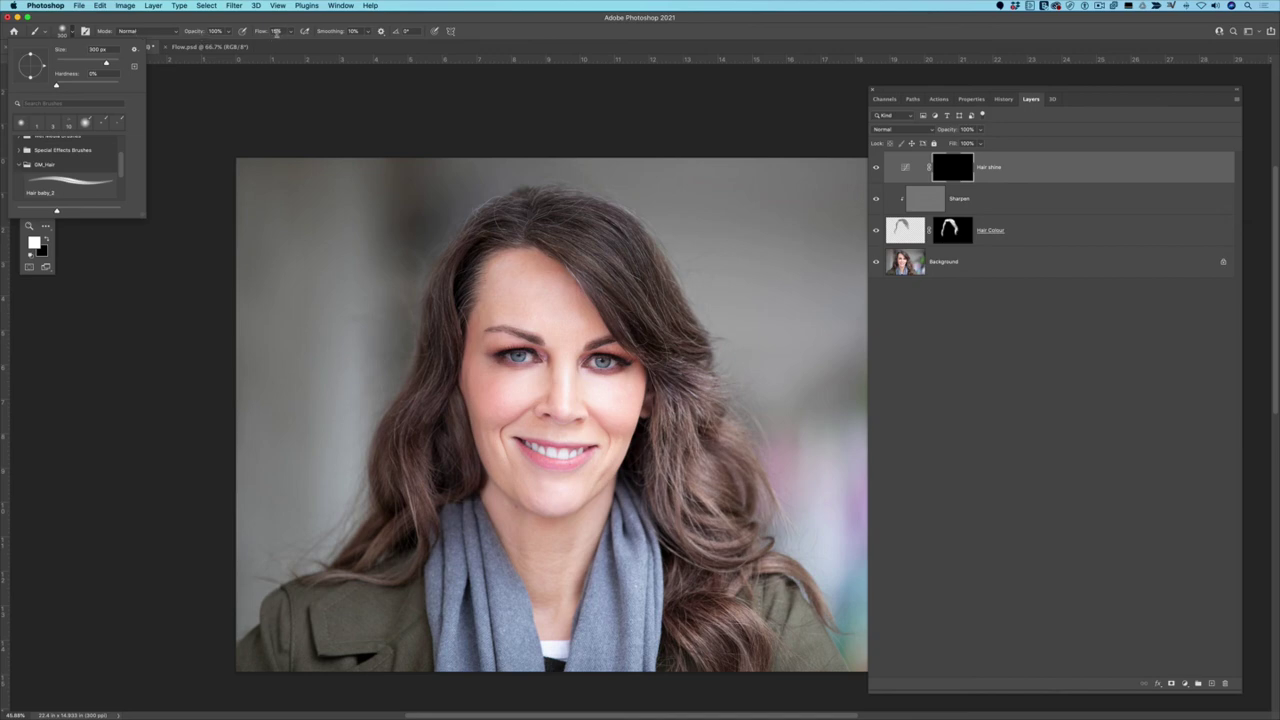
pyautogui.click(257, 88)
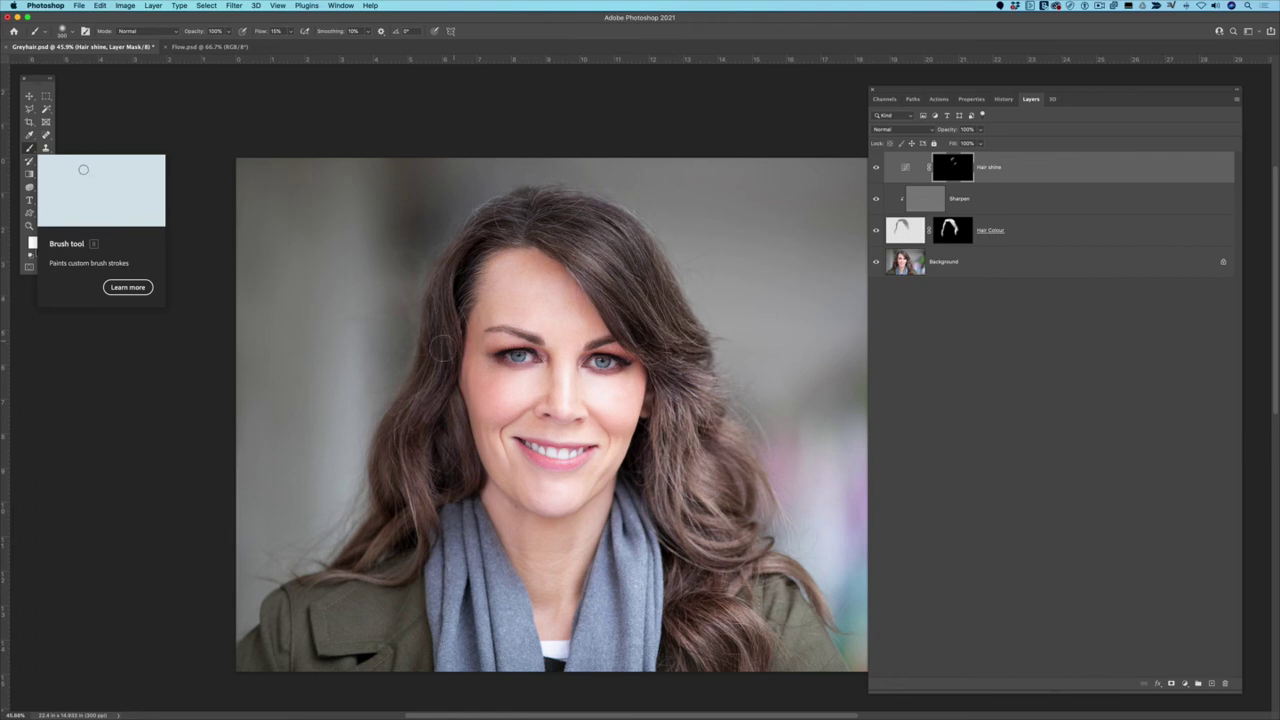
pyautogui.moveTo(436, 395)
pyautogui.mouseDown()
pyautogui.moveTo(434, 420)
pyautogui.moveTo(398, 416)
pyautogui.mouseUp()
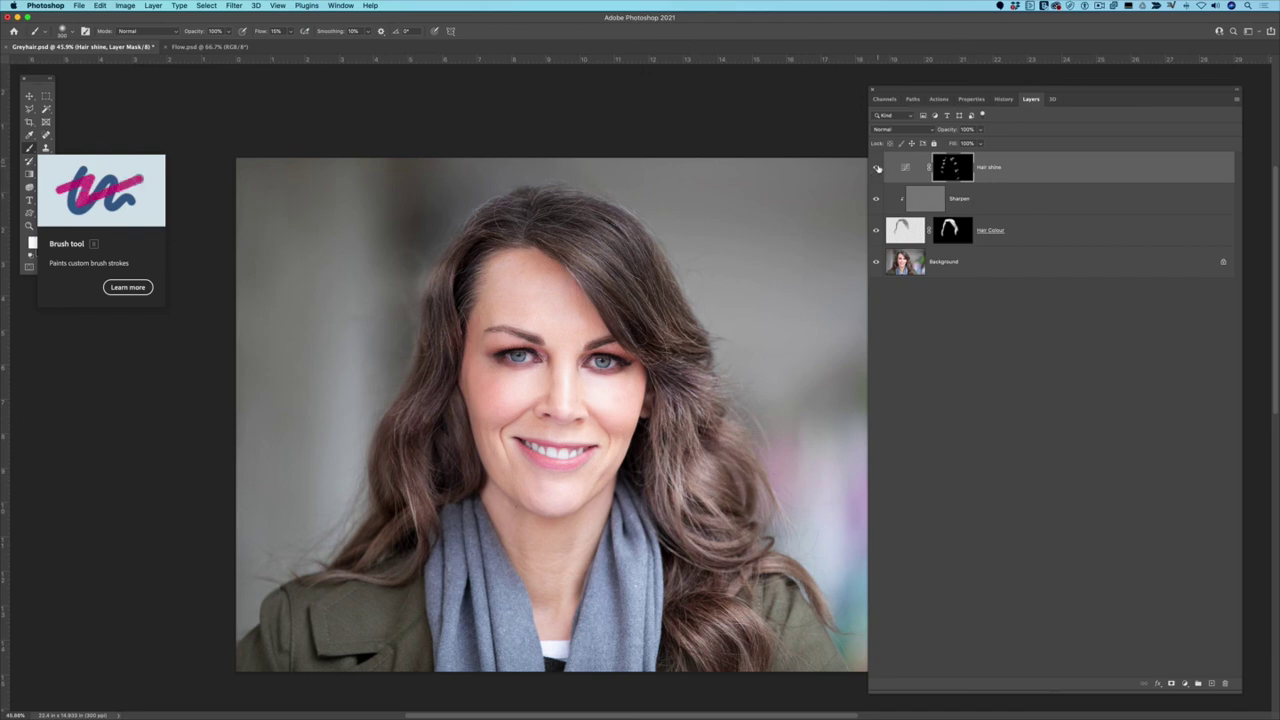
pyautogui.click(878, 169)
pyautogui.click(878, 169)
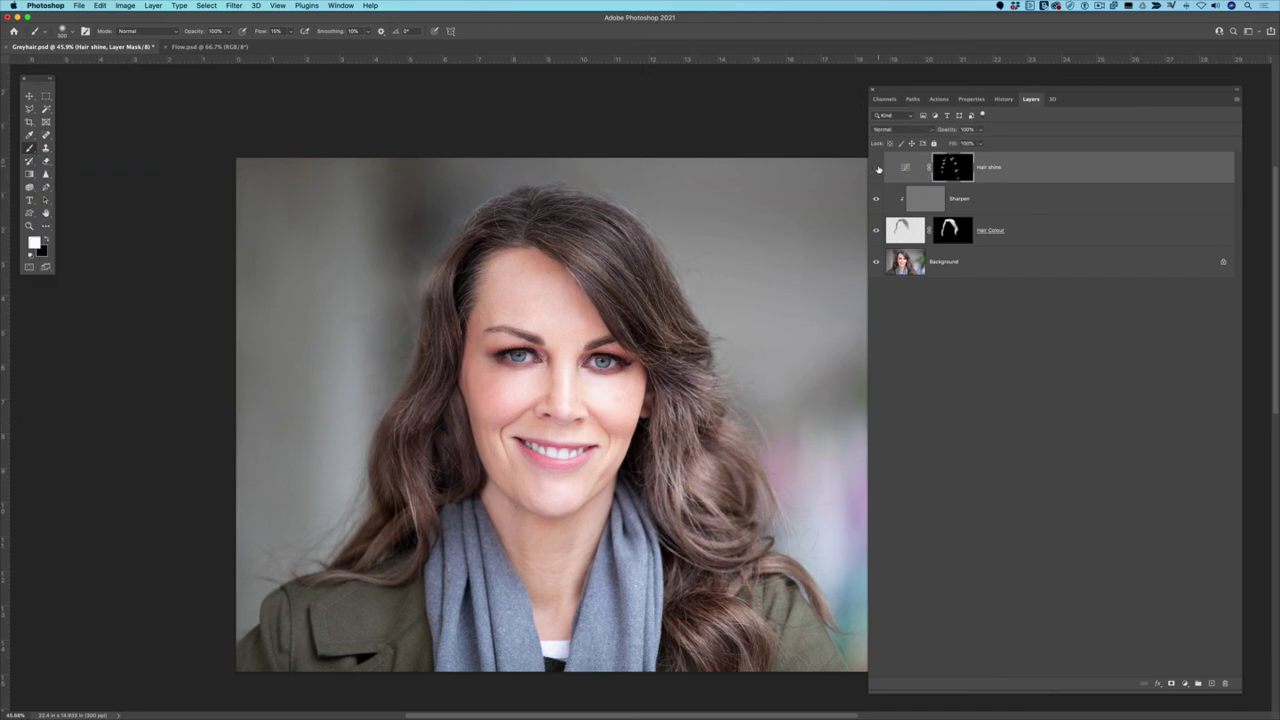
pyautogui.click(878, 169)
pyautogui.click(878, 169)
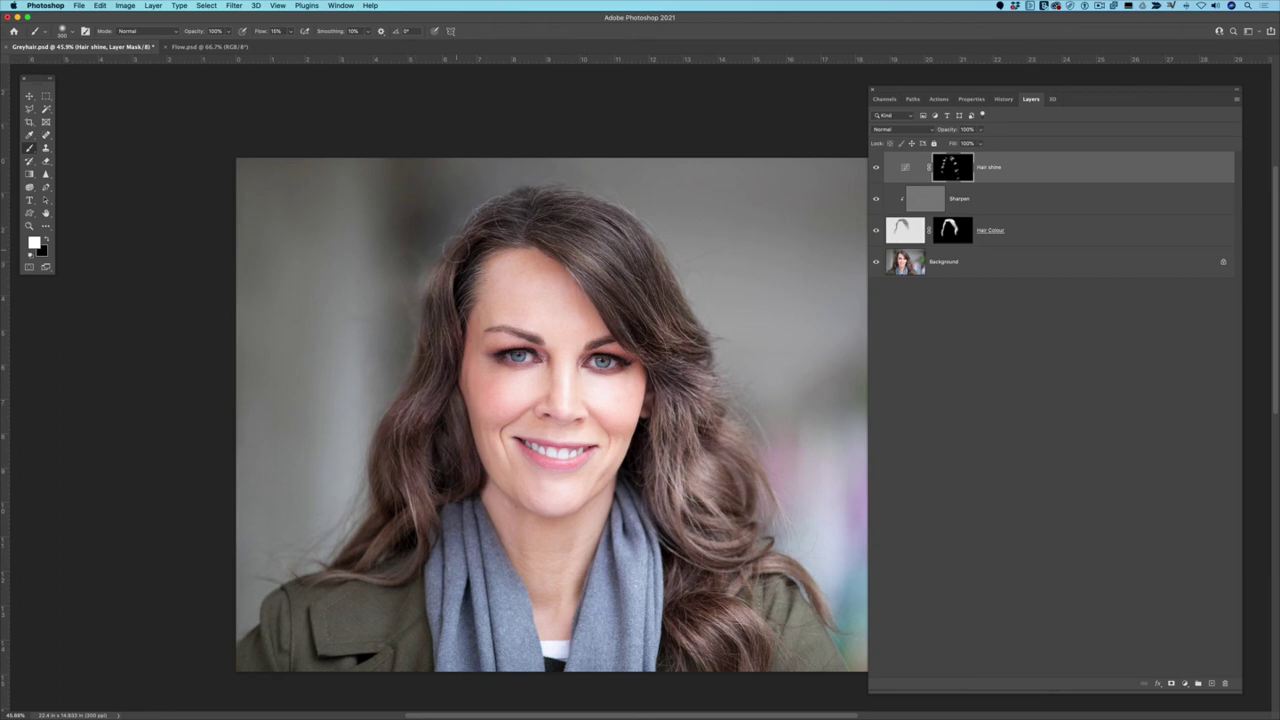
# Switch the foreground colour to black and set the Hair shine layer's opacity to 96%
pyautogui.press('x')
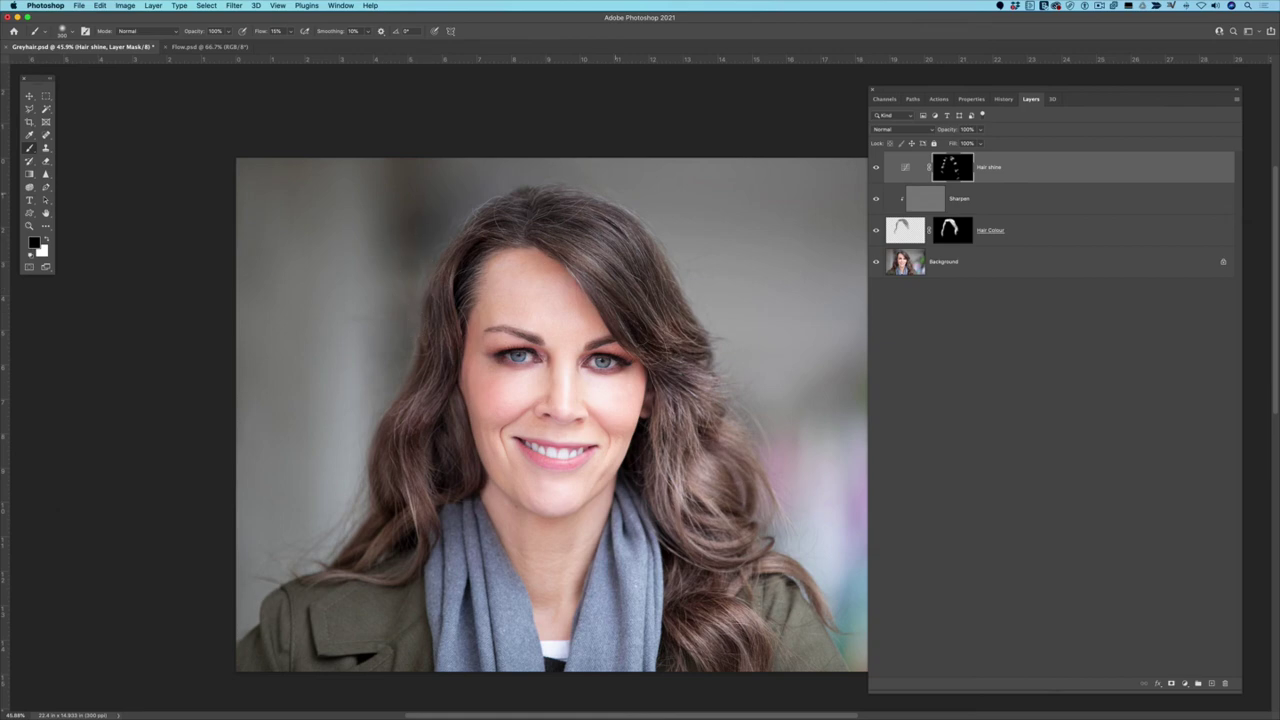
pyautogui.click(981, 129)
pyautogui.click(877, 168)
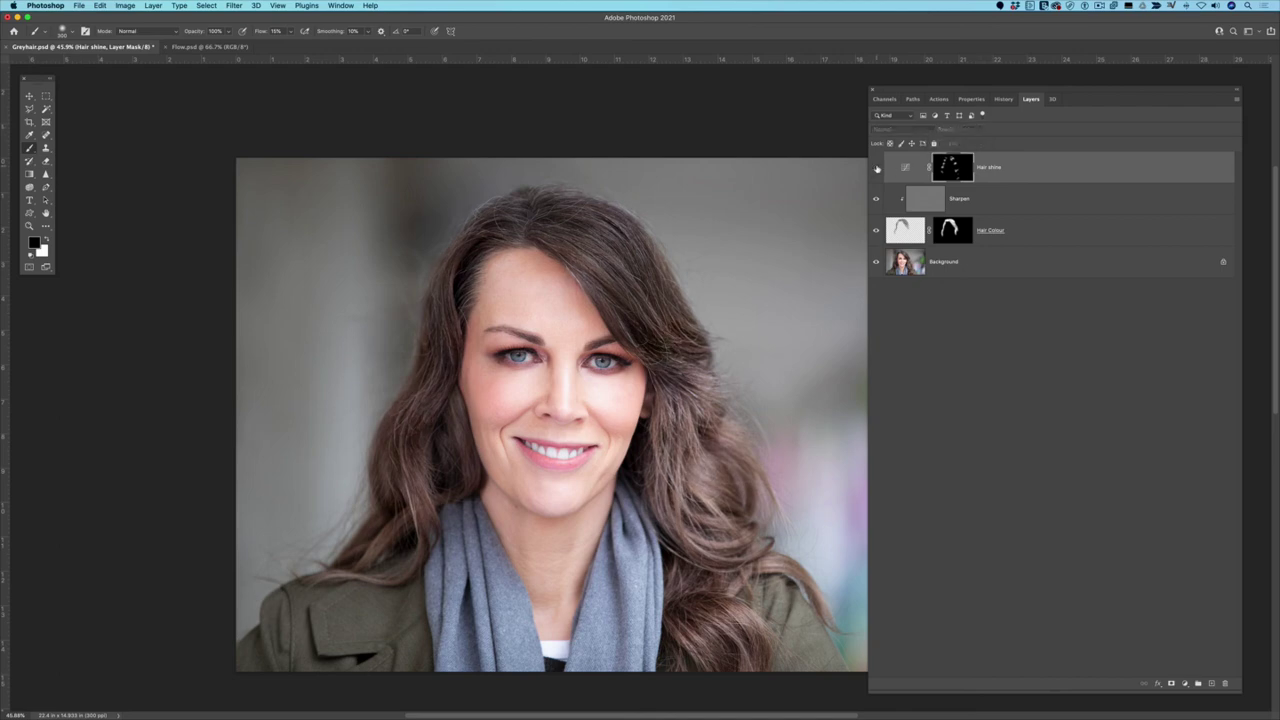
pyautogui.click(877, 168)
# Compare the retouched portrait with the original Background, and check the Hair shine and Hair Colour layers hidden and shown
pyautogui.keyDown('alt'); pyautogui.click(876, 262); pyautogui.keyUp('alt')
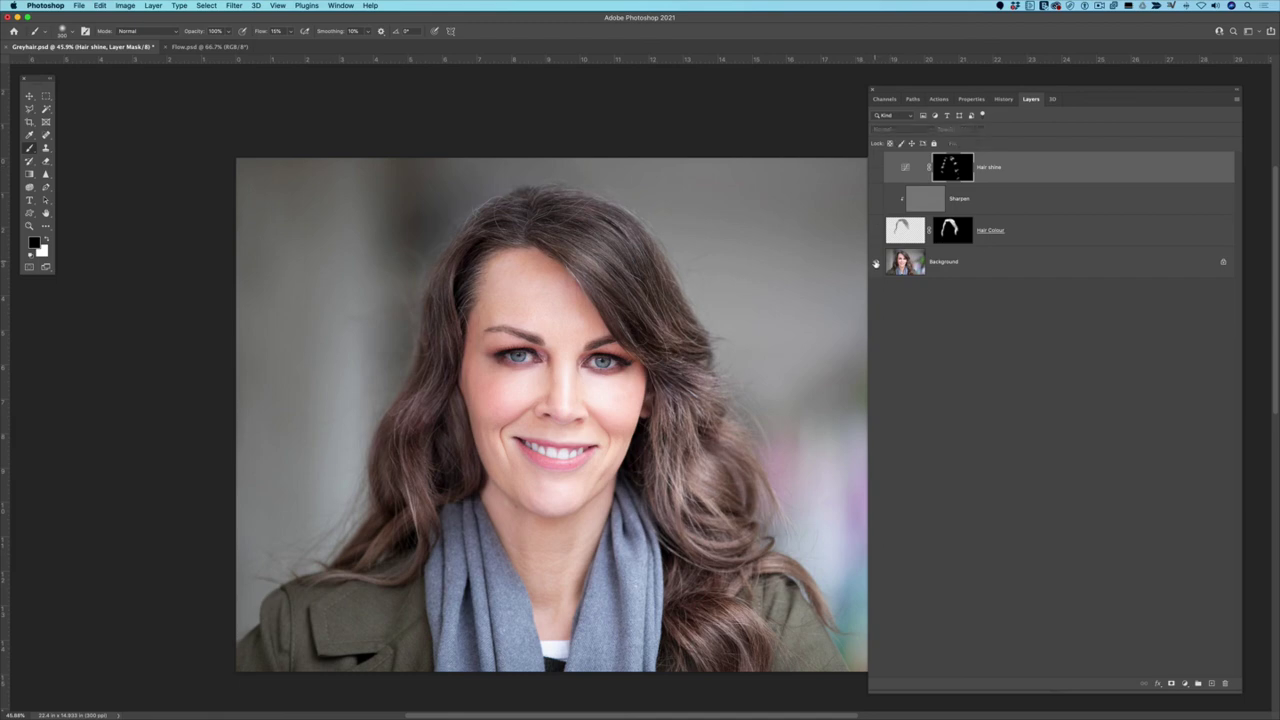
pyautogui.keyDown('alt'); pyautogui.click(876, 262); pyautogui.keyUp('alt')
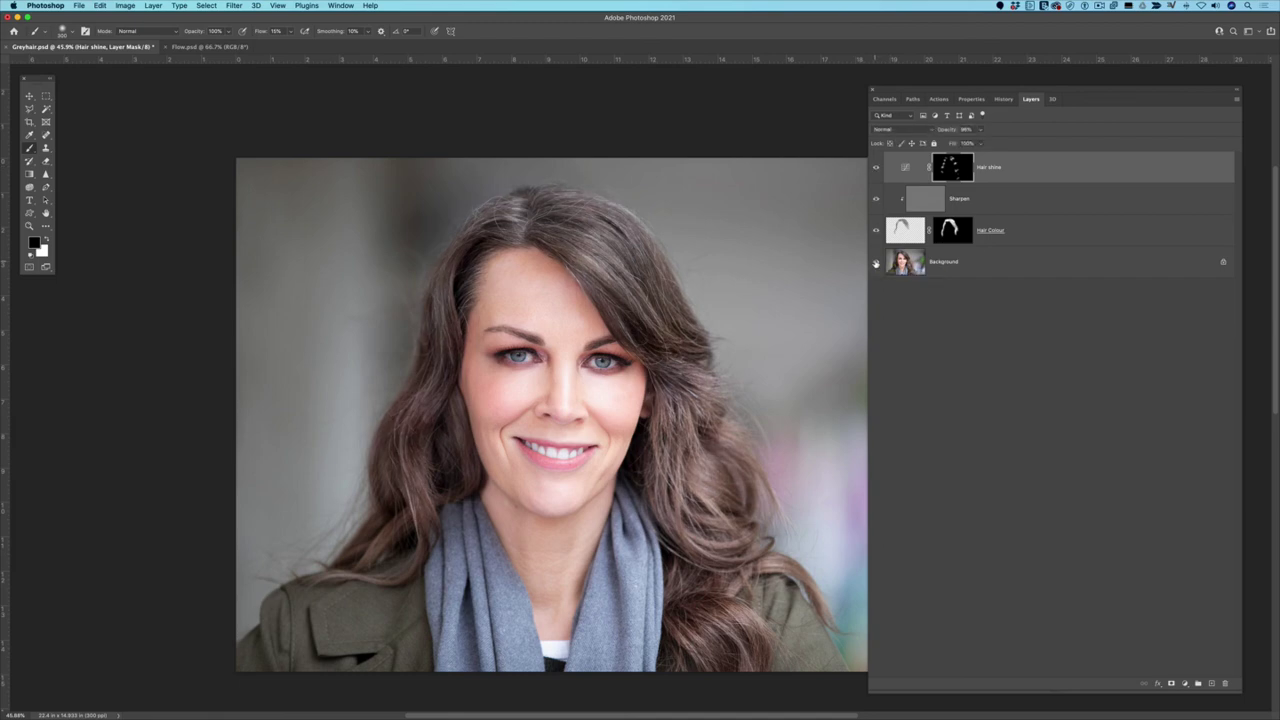
pyautogui.click(876, 168)
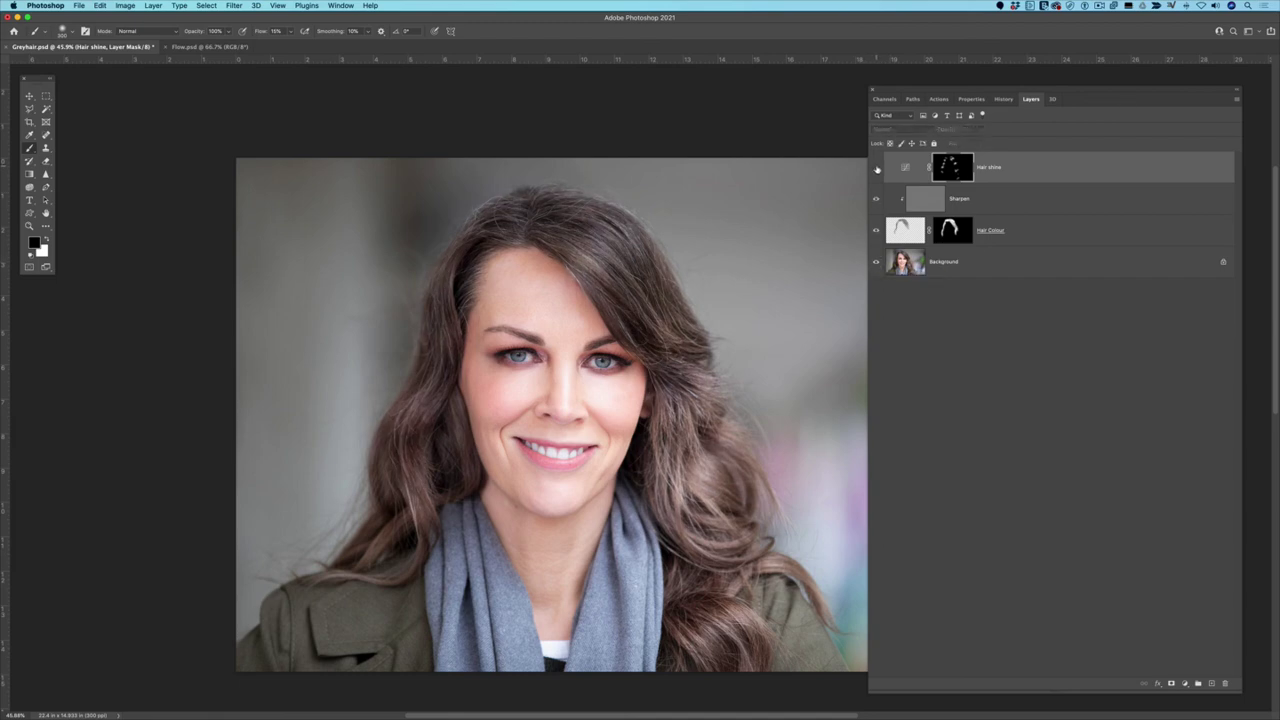
pyautogui.click(876, 231)
pyautogui.click(876, 231)
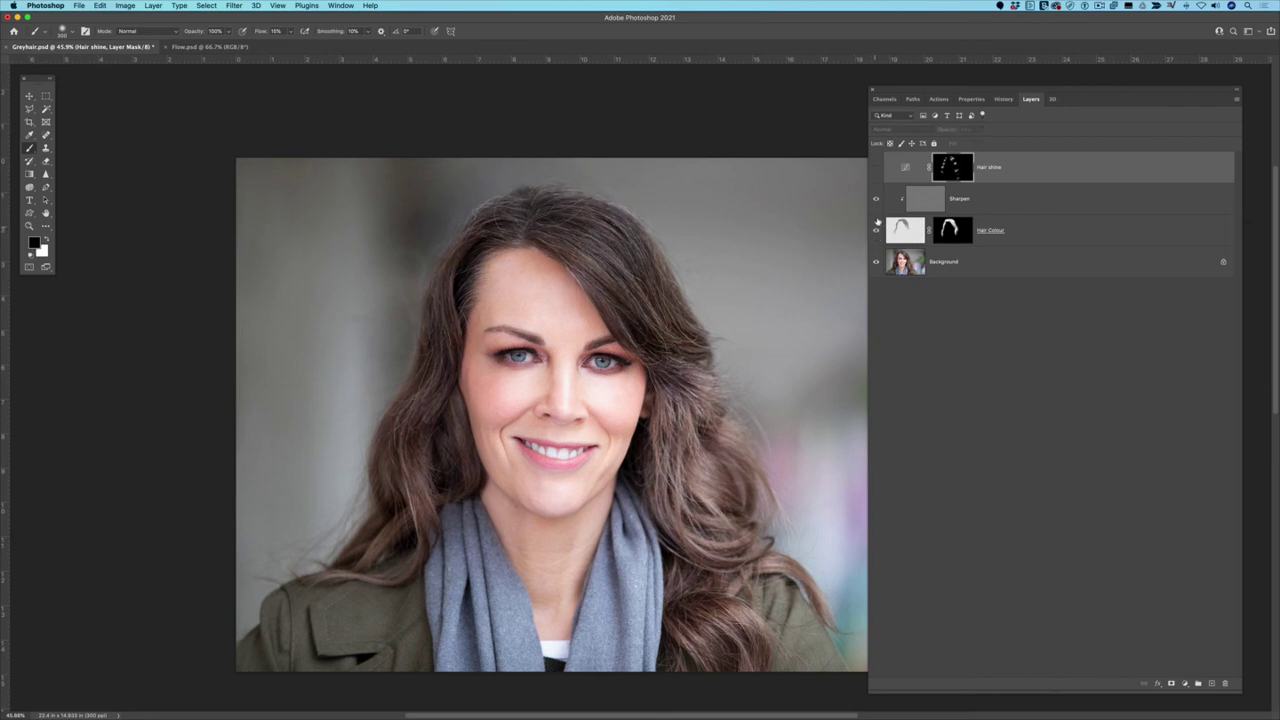
pyautogui.click(876, 168)
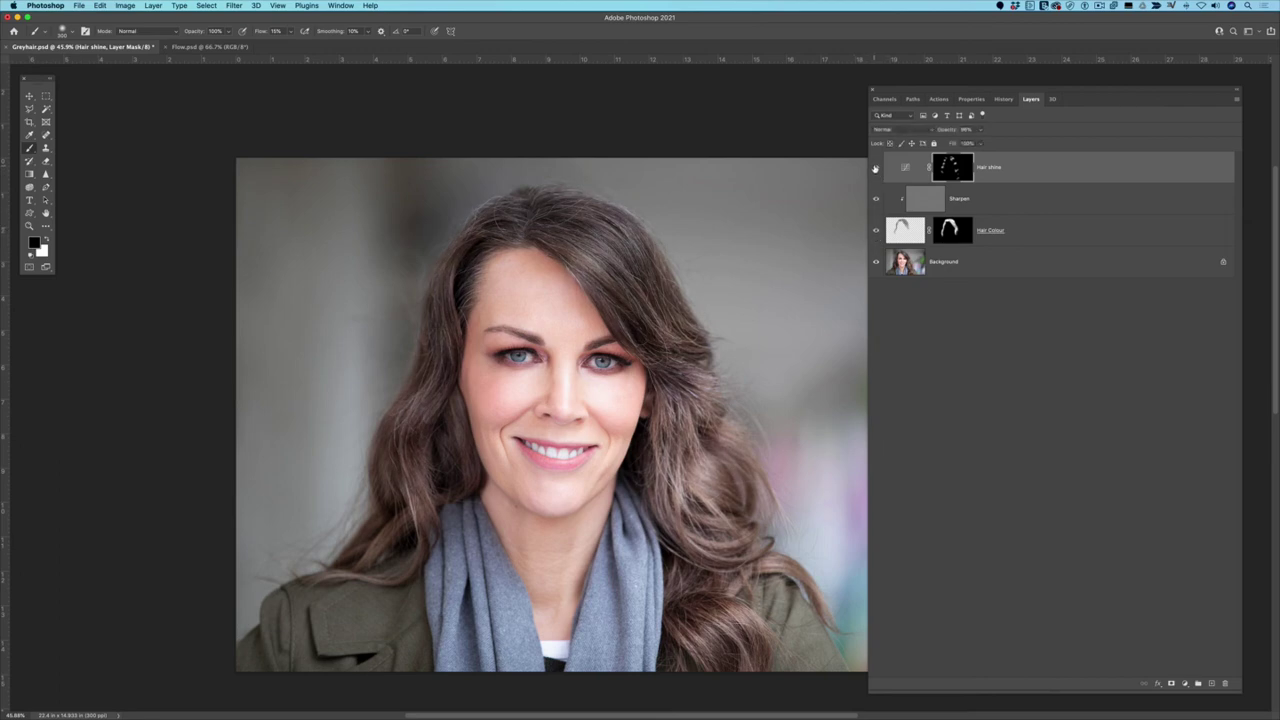
pyautogui.click(876, 168)
pyautogui.click(876, 168)
pyautogui.scroll(-5, 790, 312)
pyautogui.scroll(5, 790, 312)
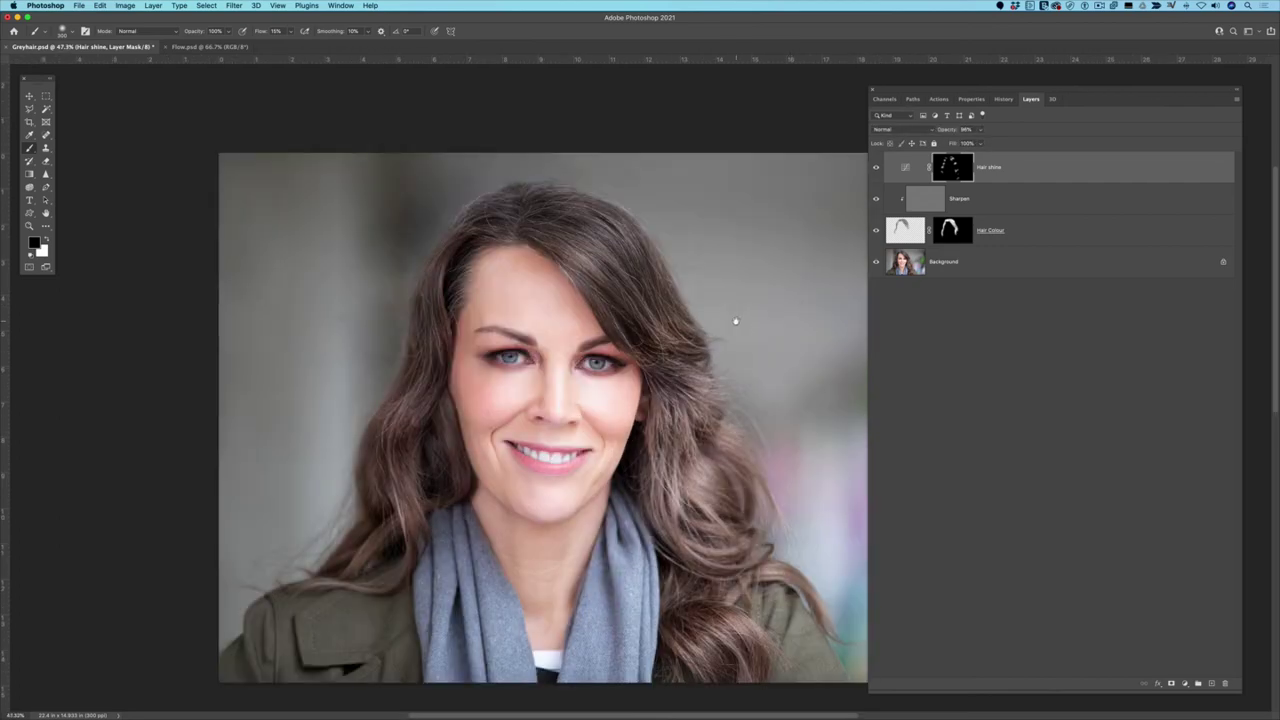
pyautogui.moveTo(735, 321); pyautogui.dragTo(680, 289)
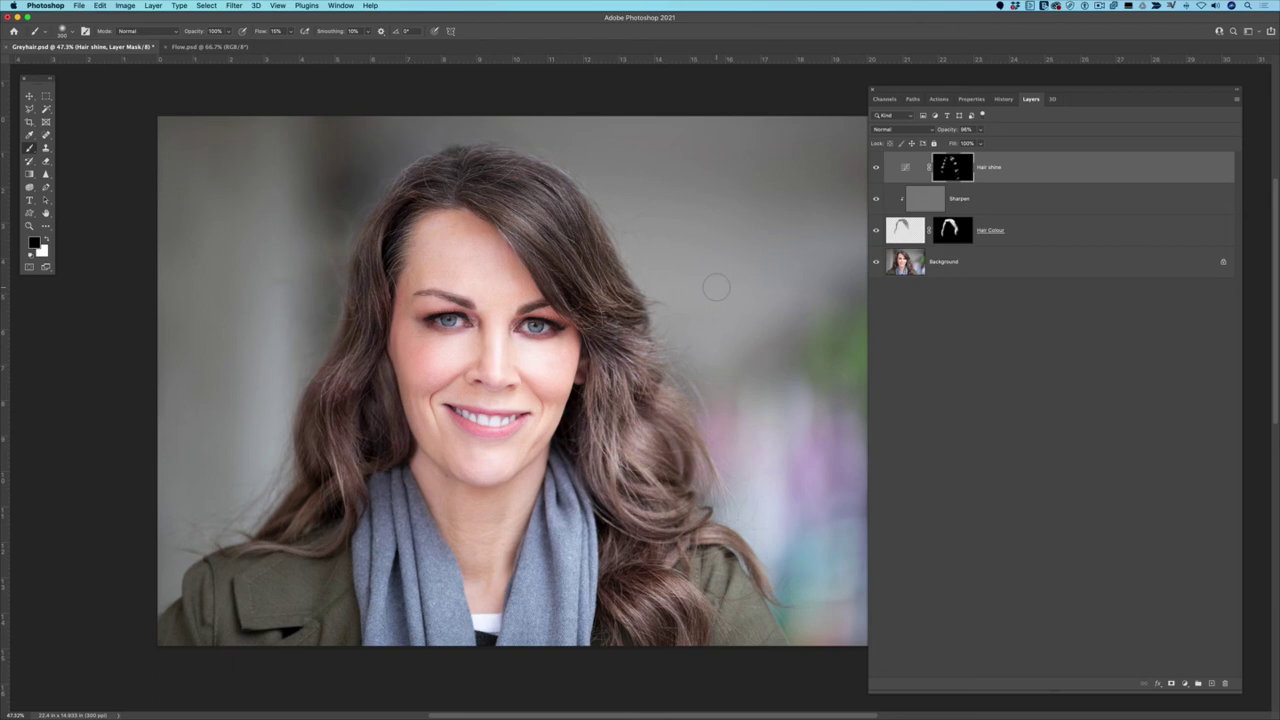
pyautogui.click(1098, 6)
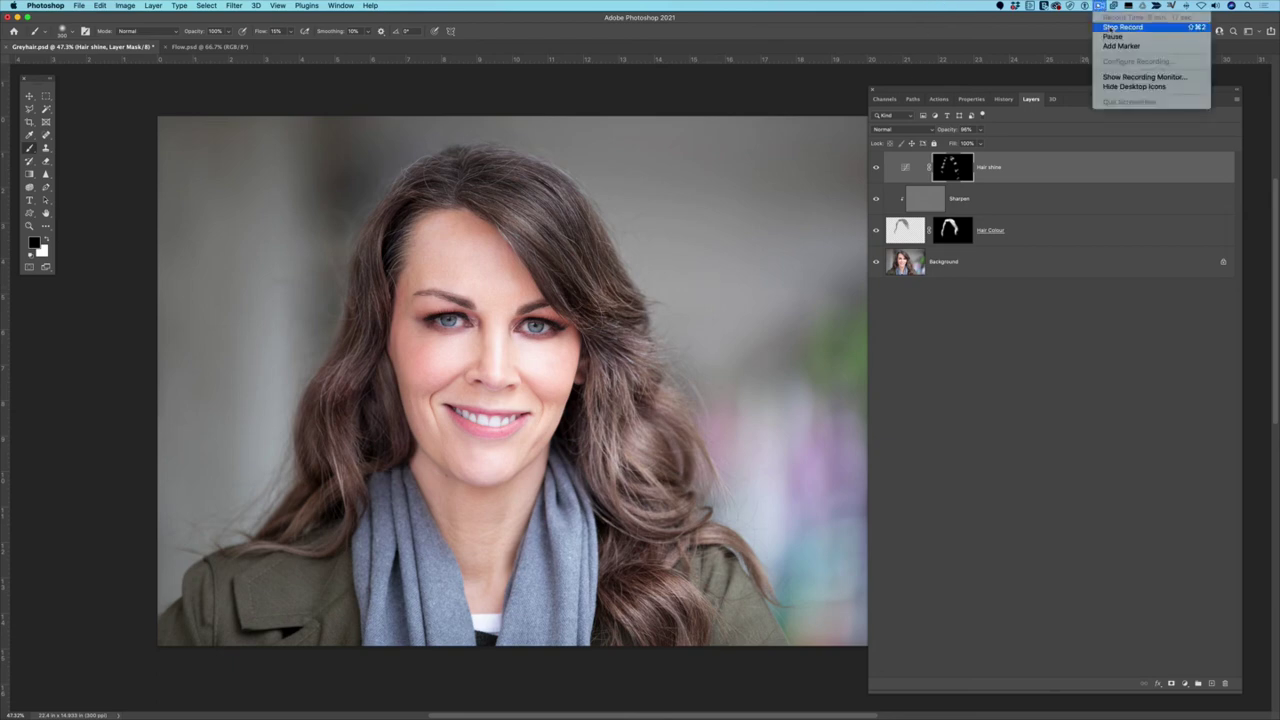